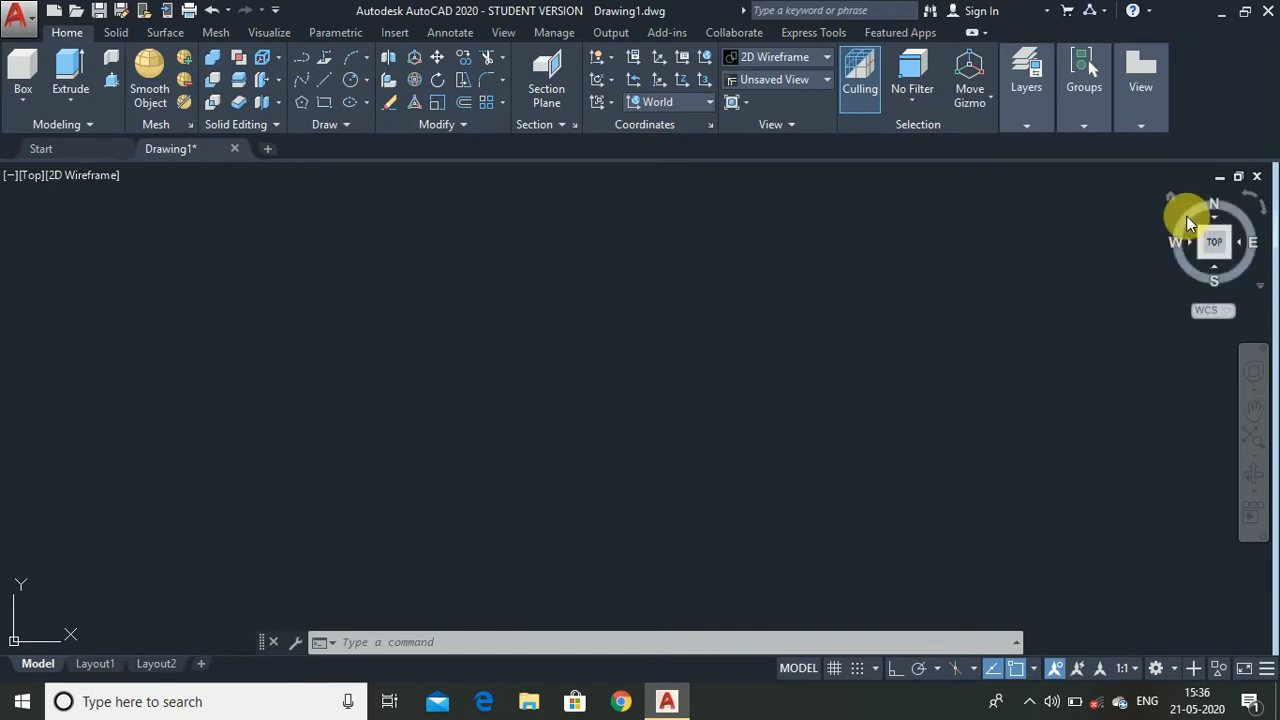
click(1204, 260)
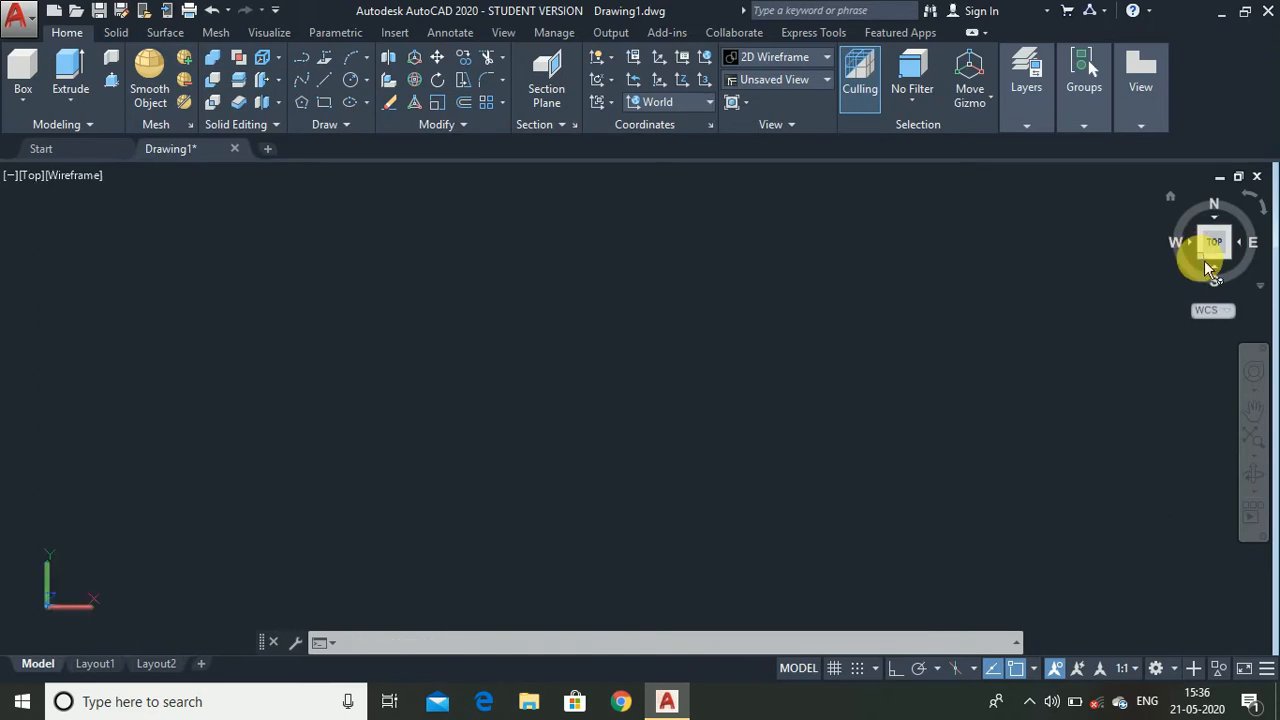
click(1207, 258)
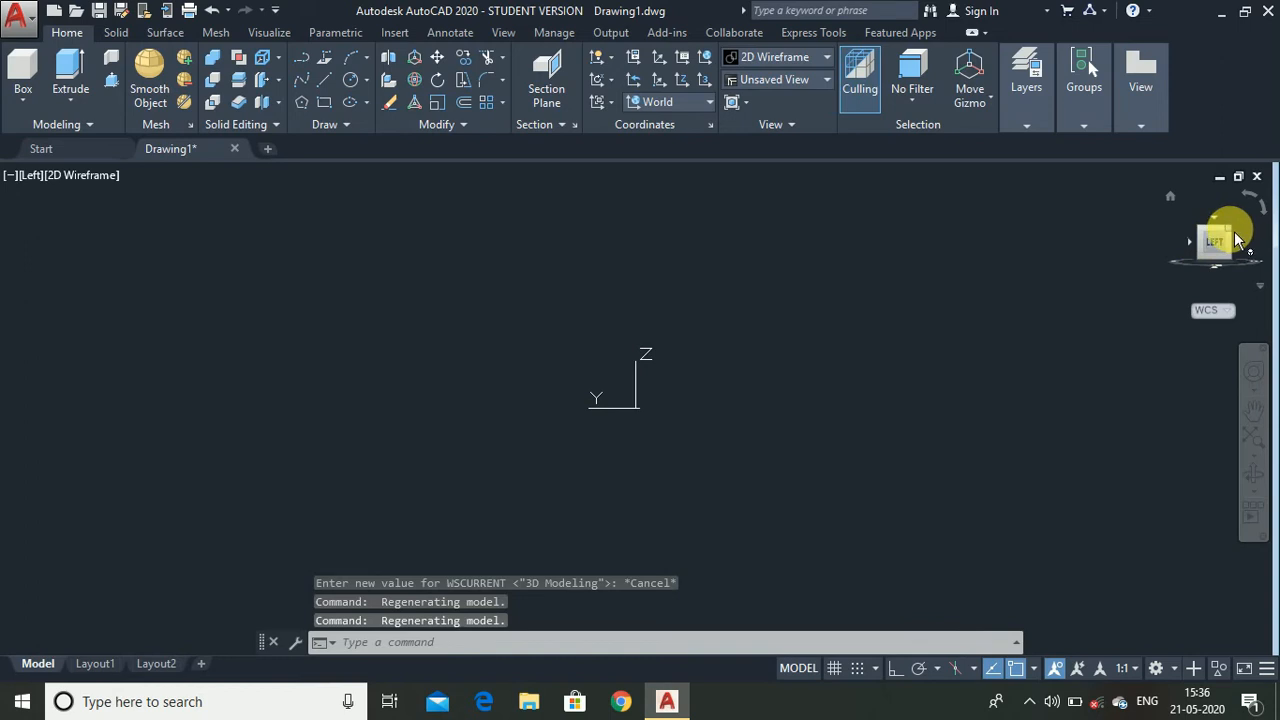
click(1237, 241)
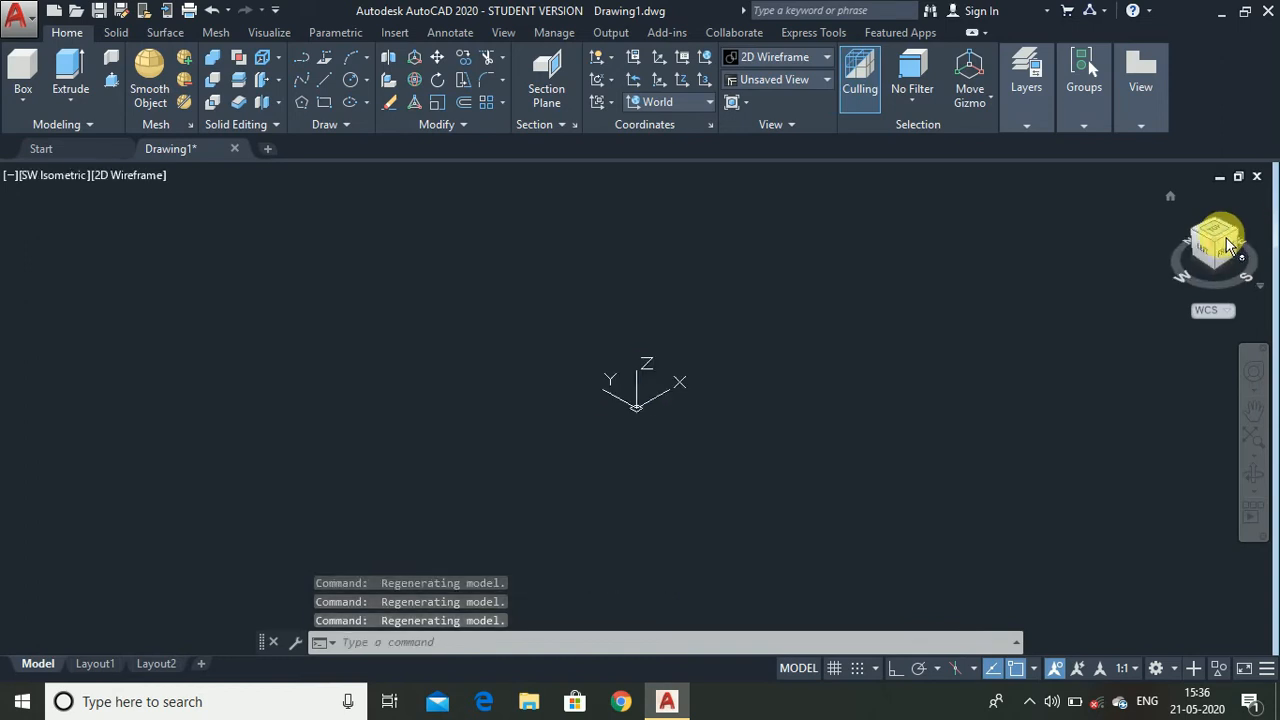
click(1220, 232)
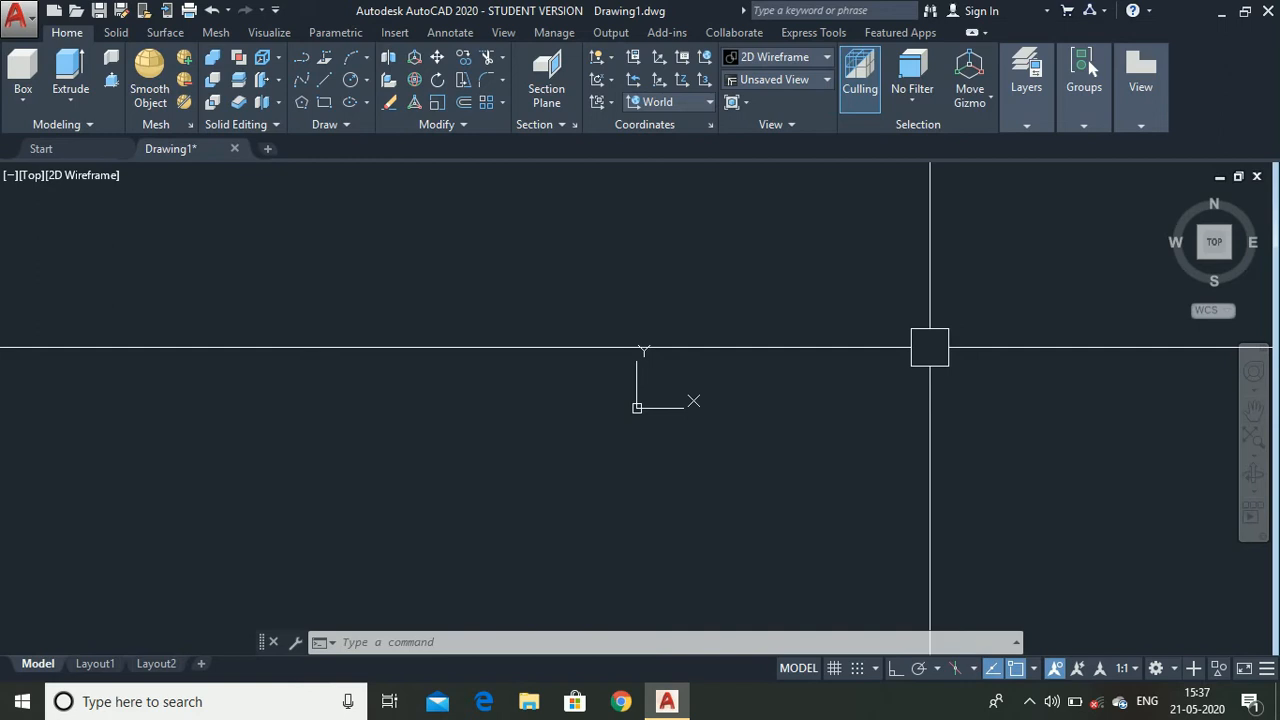
scroll(654, 343, up, 3)
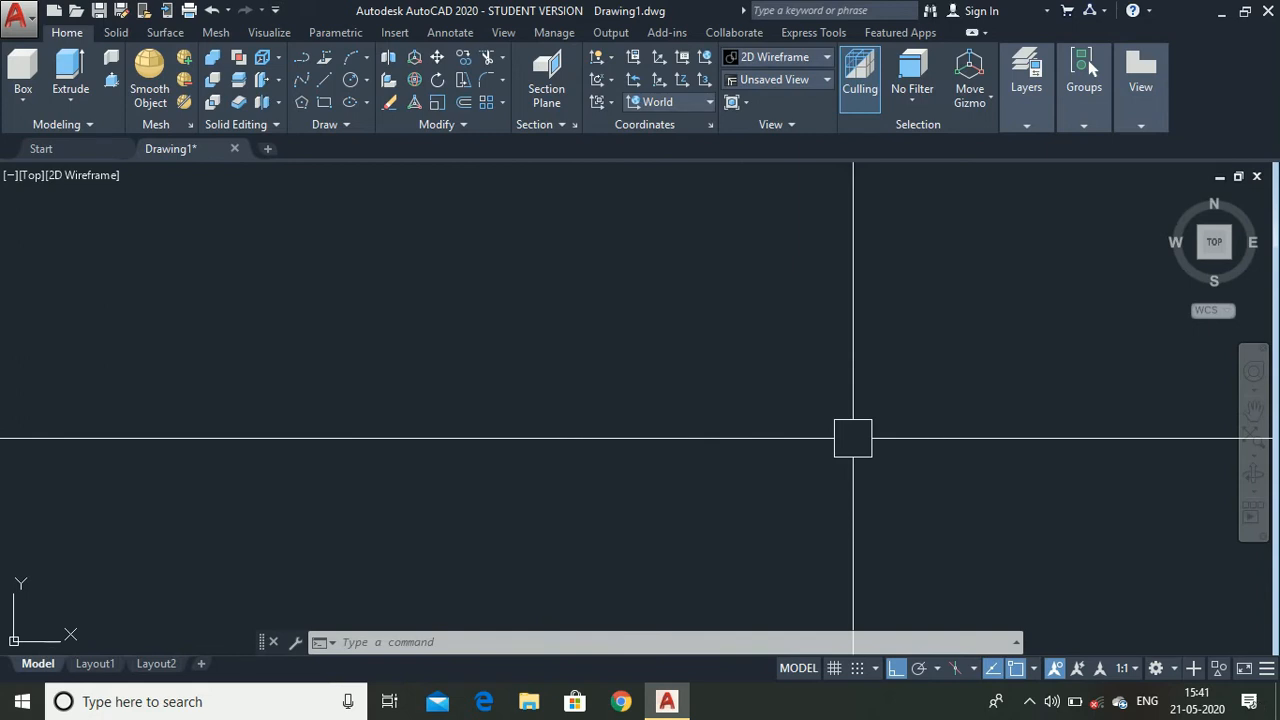
- Draw a closed square with 50-unit sides in the top view using the Line command
text(l)
key(Return)
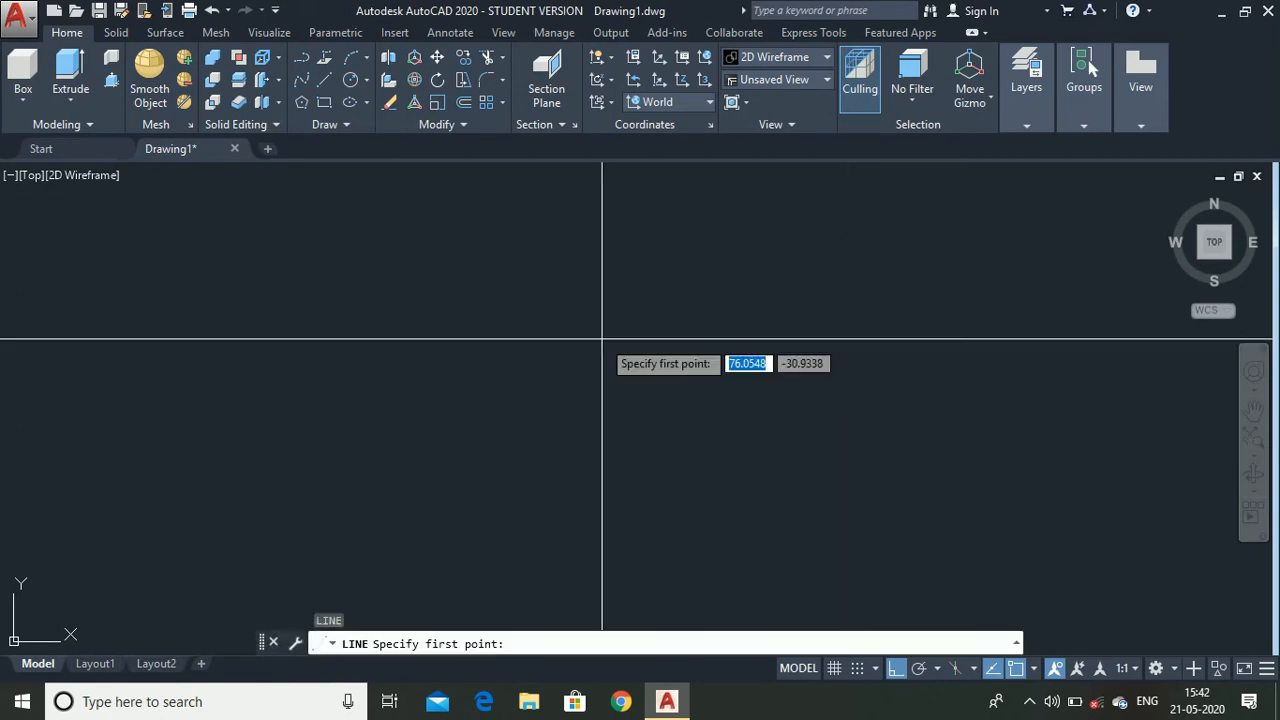
click(412, 271)
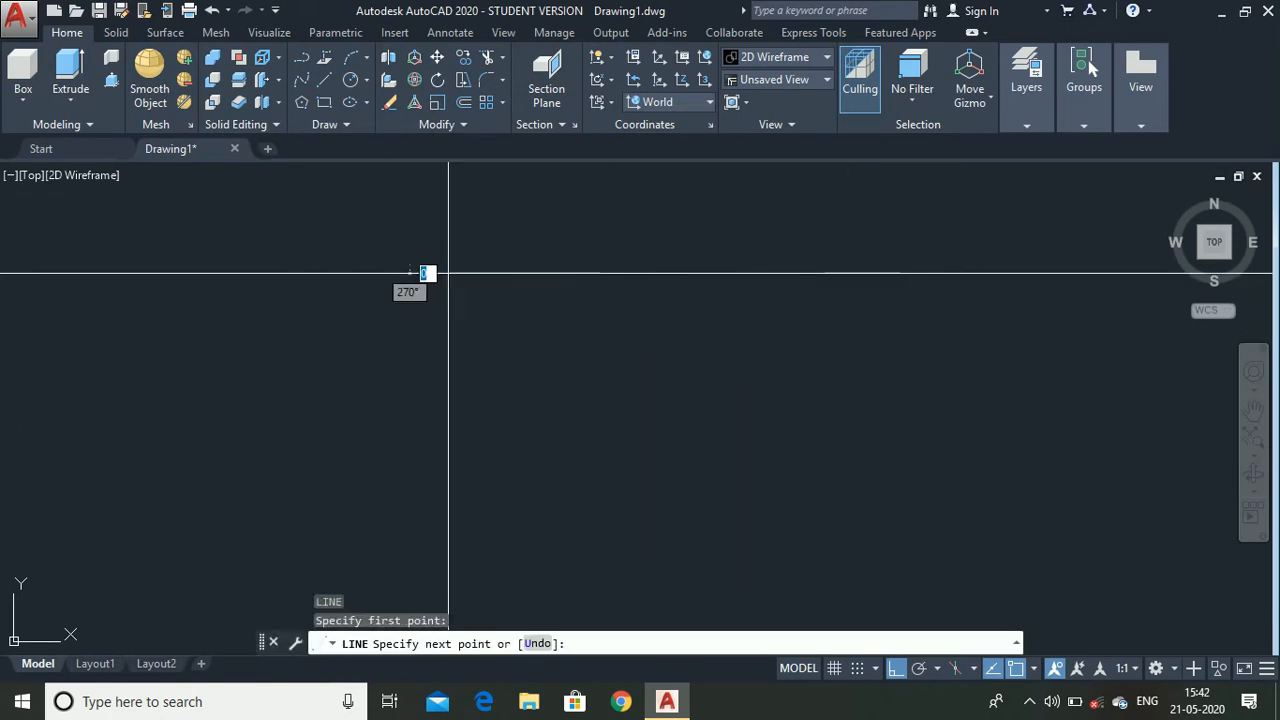
click(894, 240)
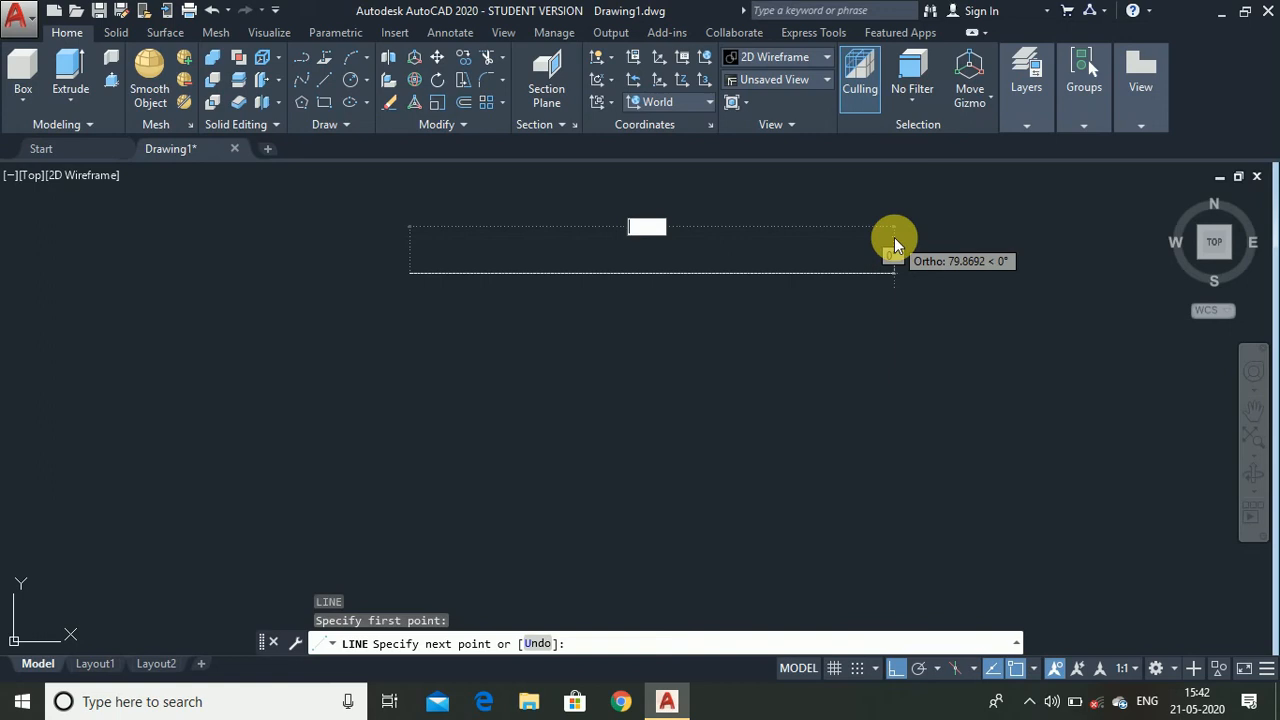
text(50)
key(Return)
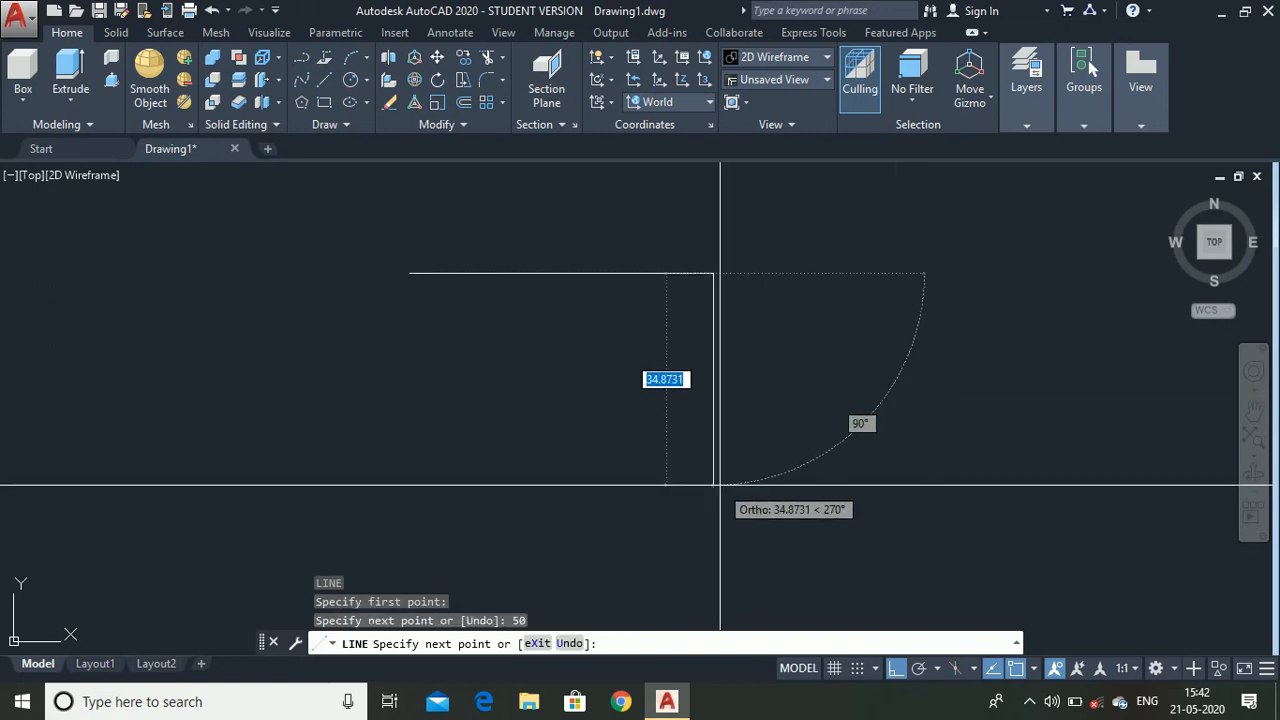
text(50)
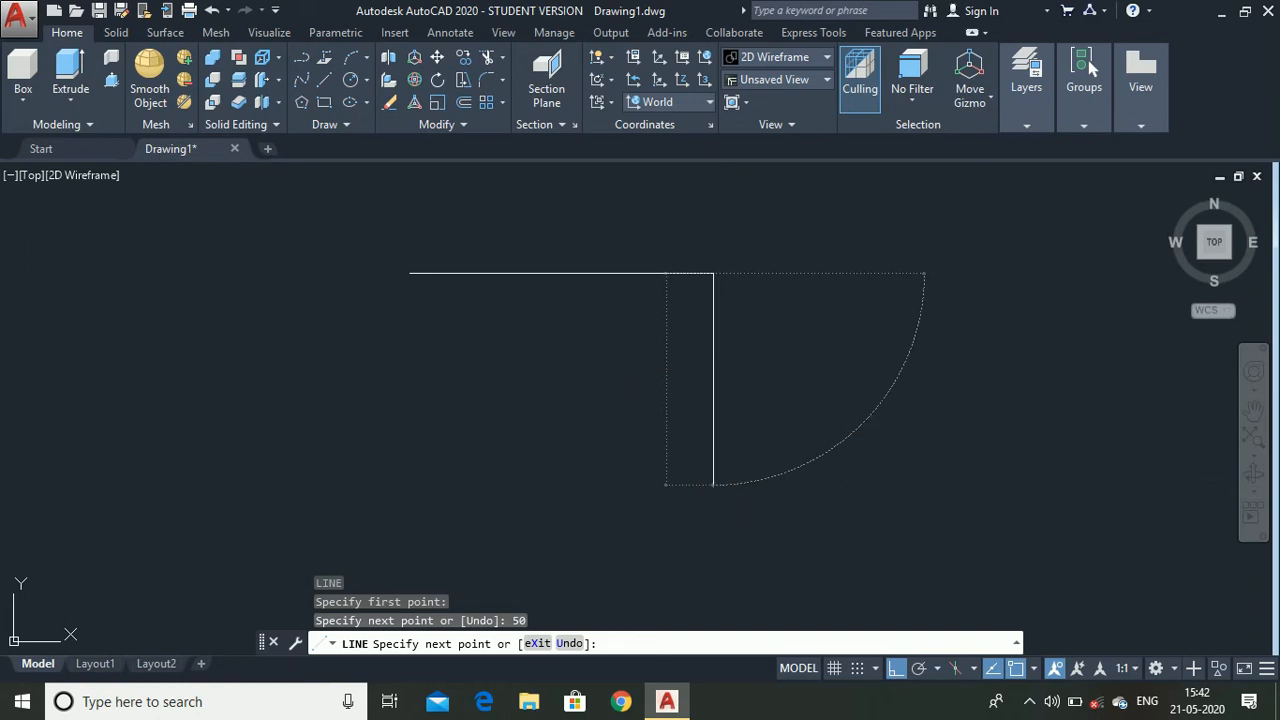
key(Return)
text(50)
key(Return)
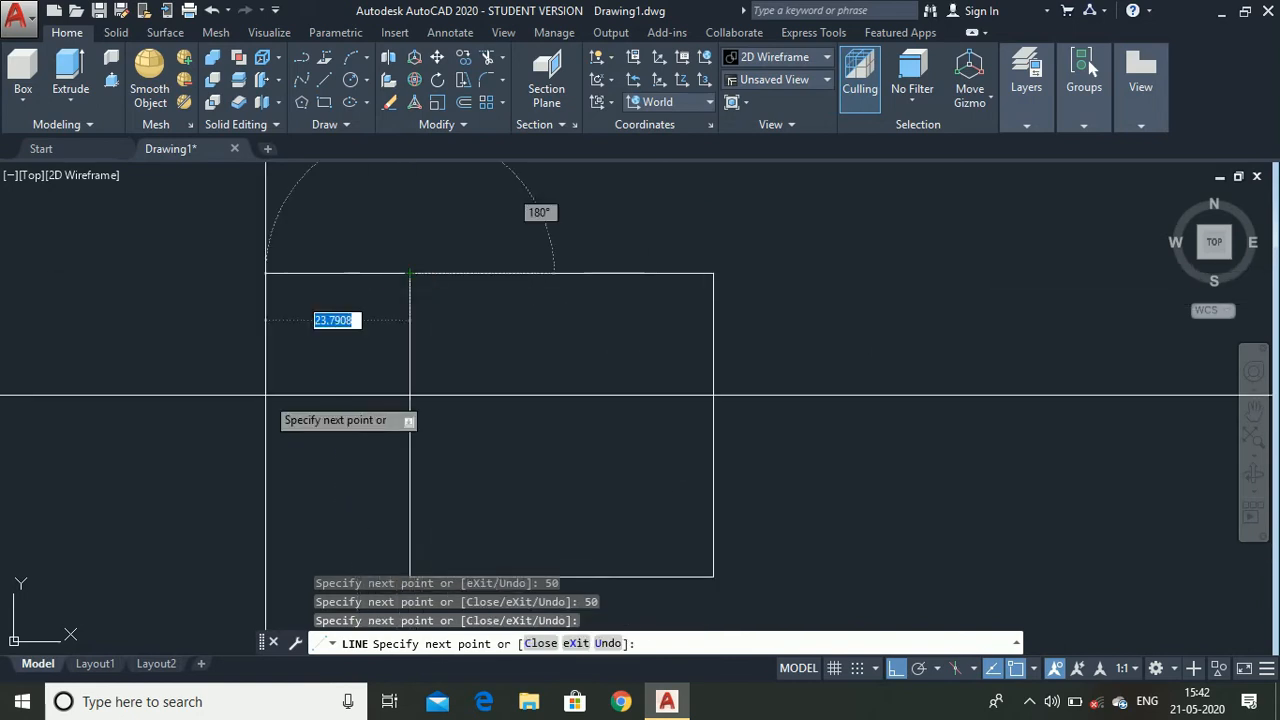
key(Escape)
scroll(288, 326, down, 2)
scroll(288, 326, up, 2)
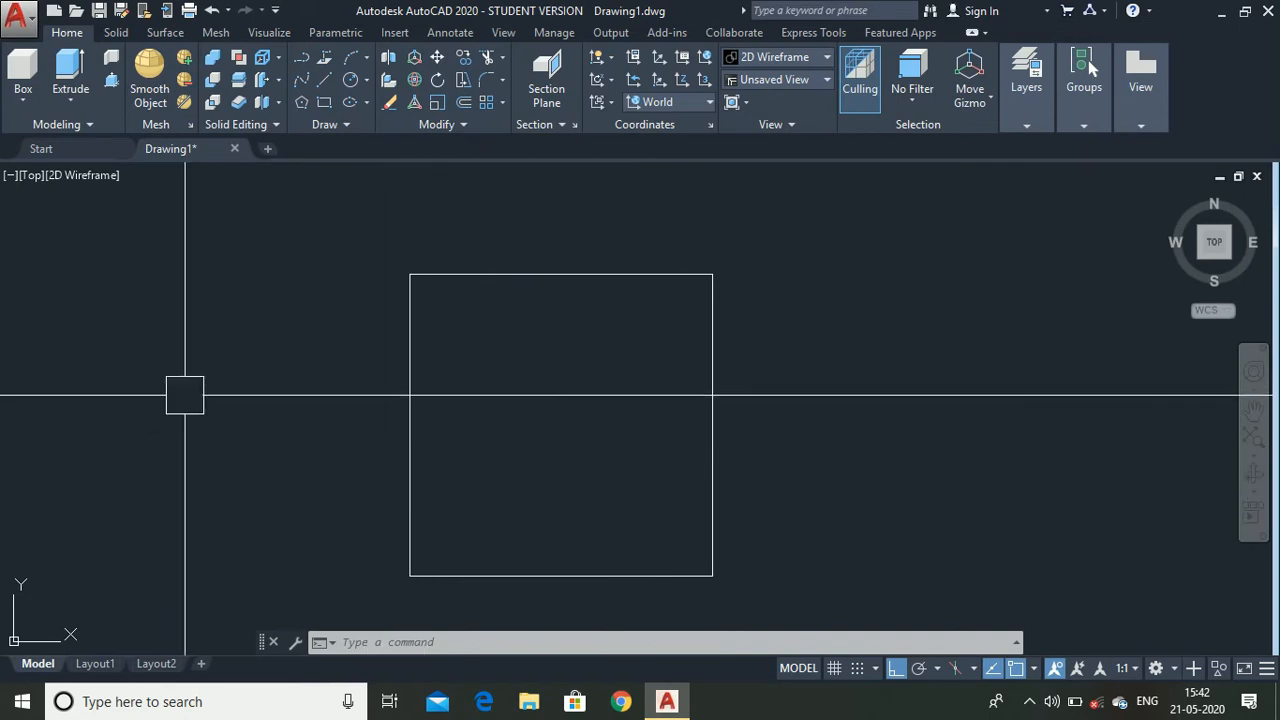
text(J)
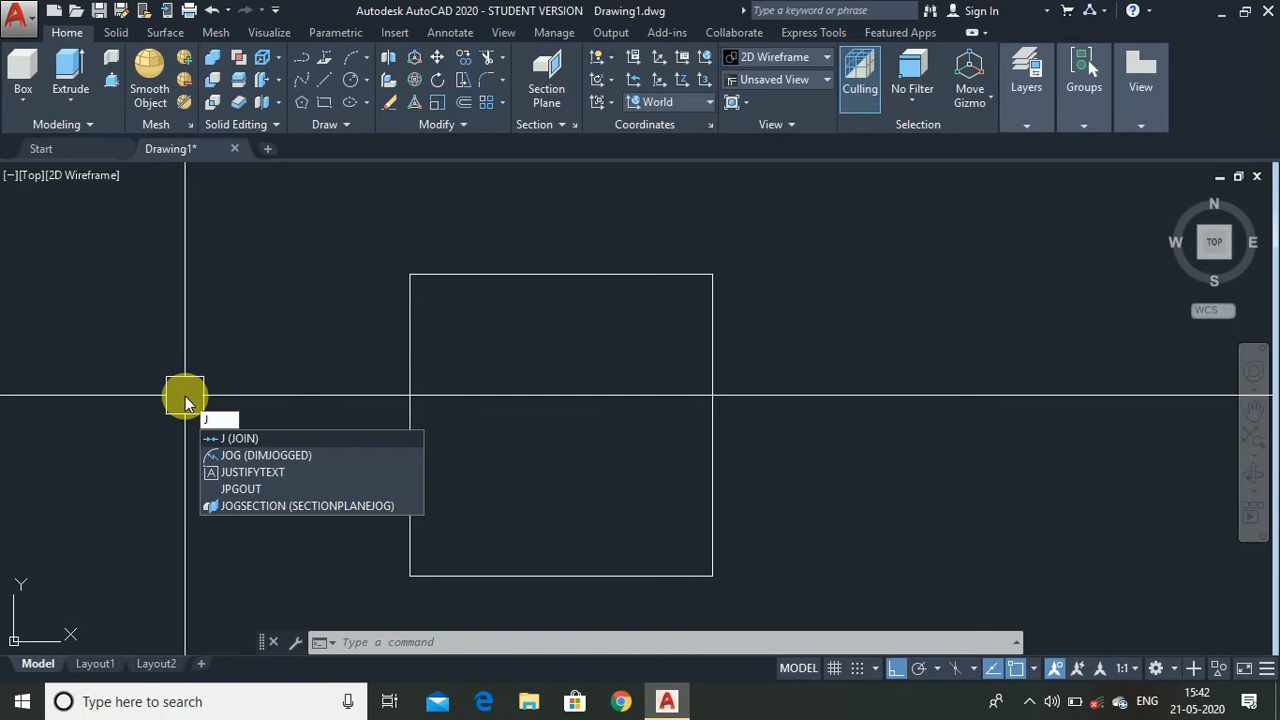
key(Return)
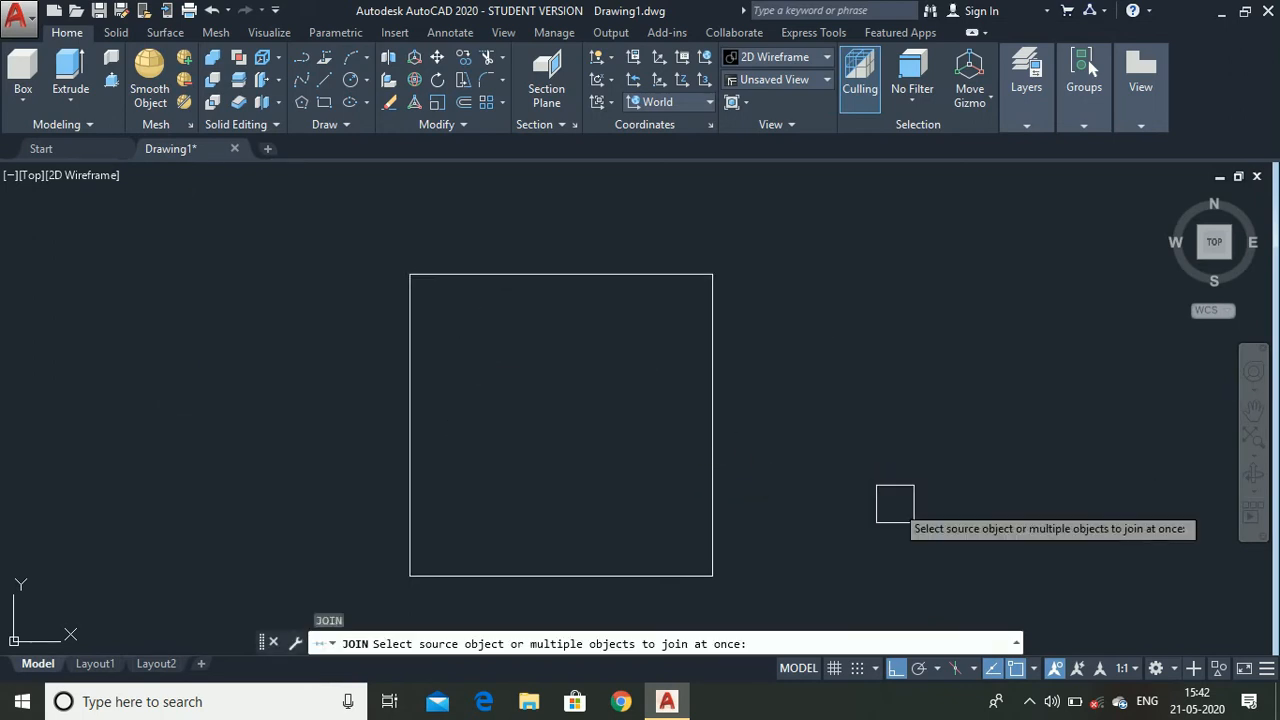
key(Escape)
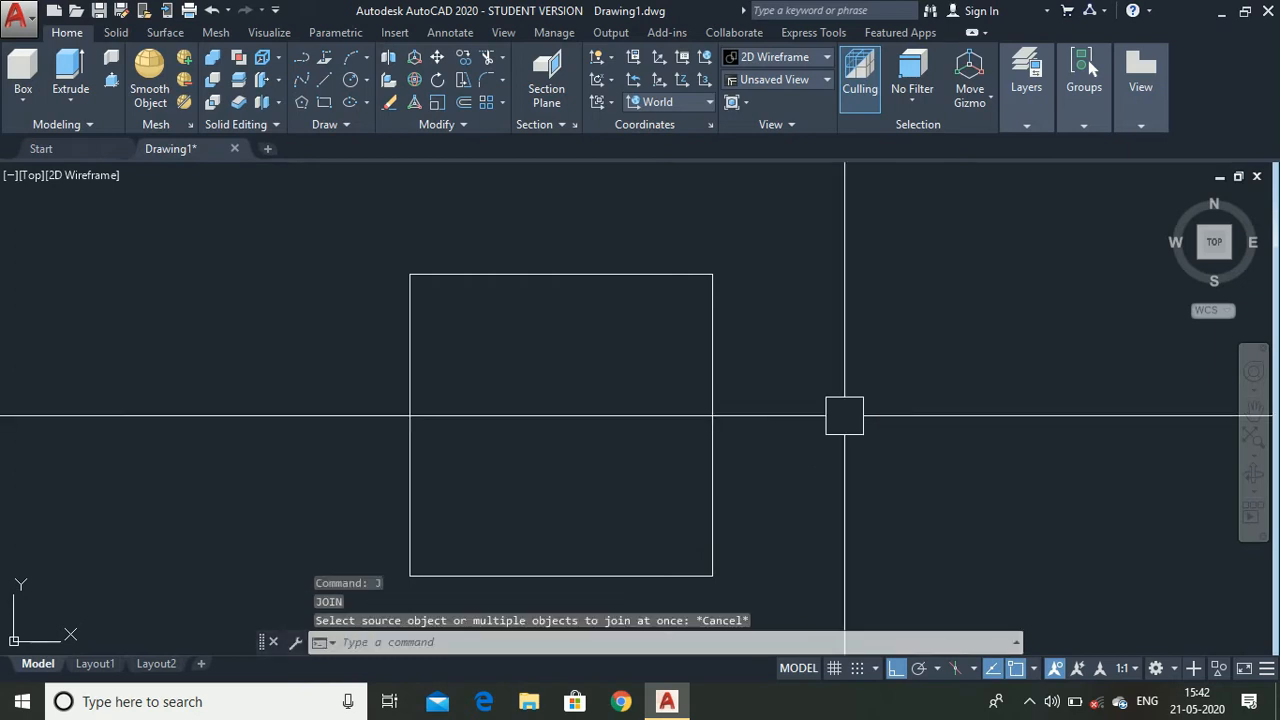
- Convert the four lines of the square into a single region
text(RE)
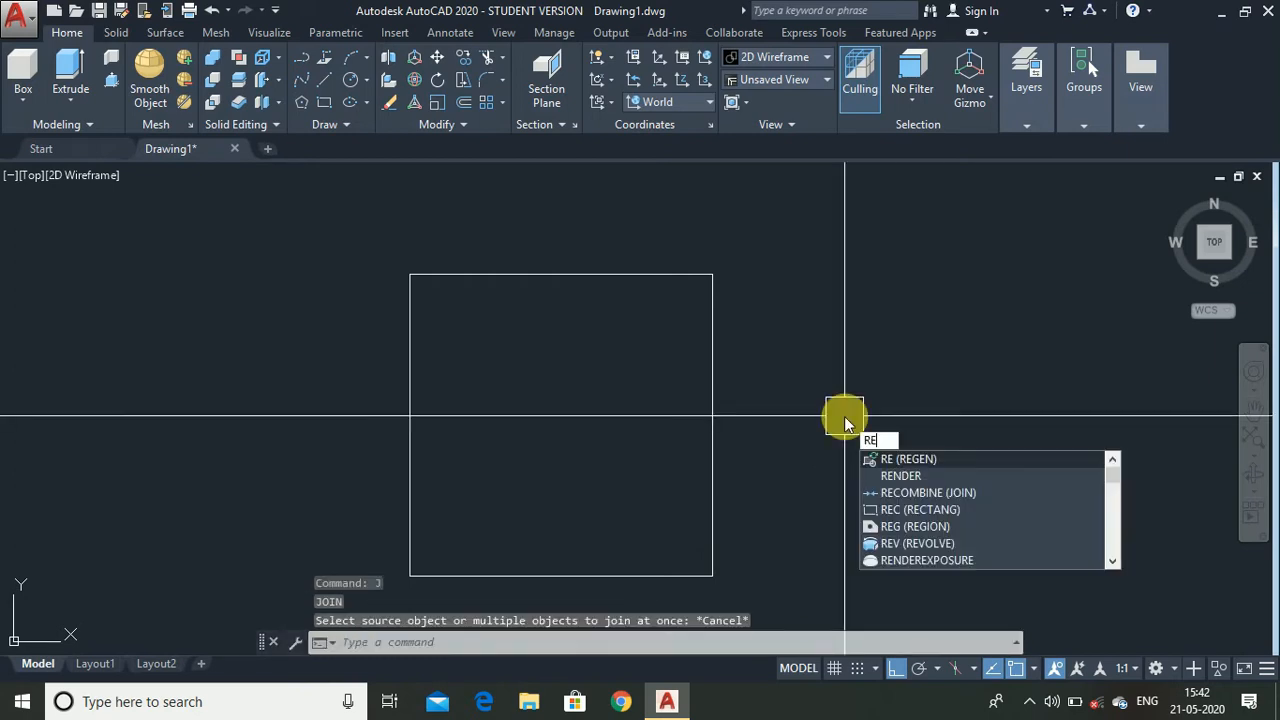
text(GION)
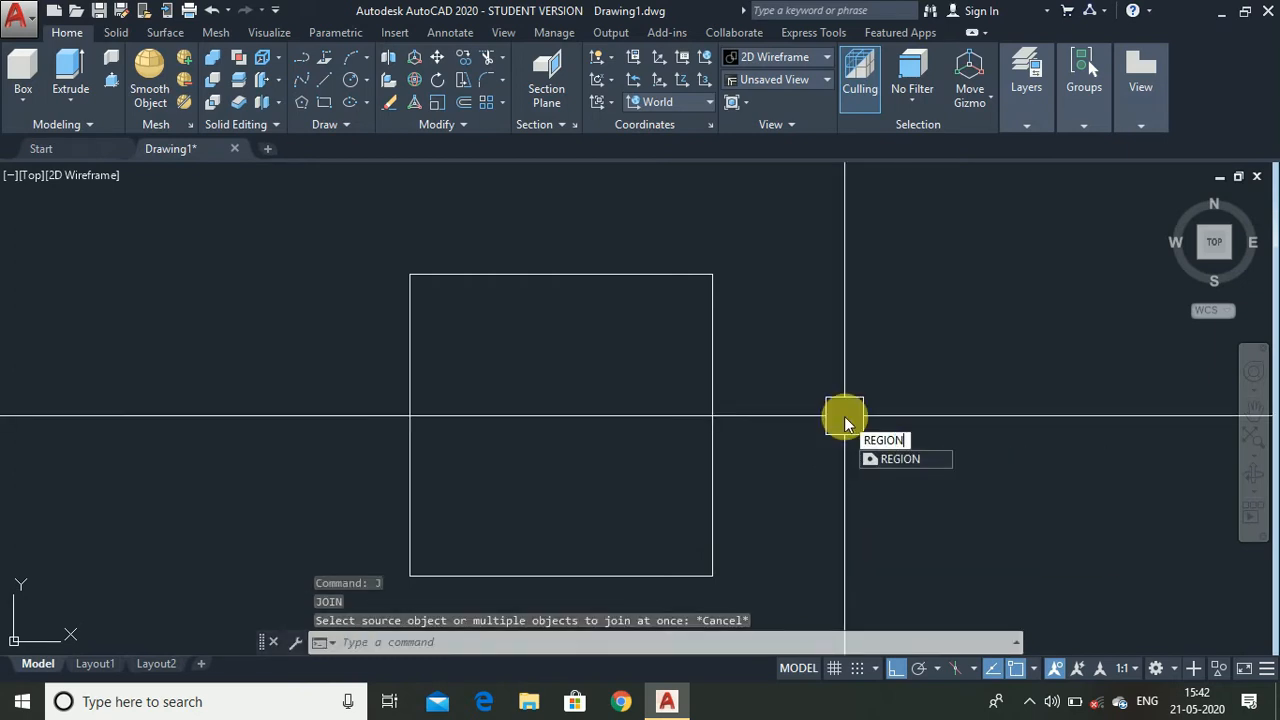
key(Return)
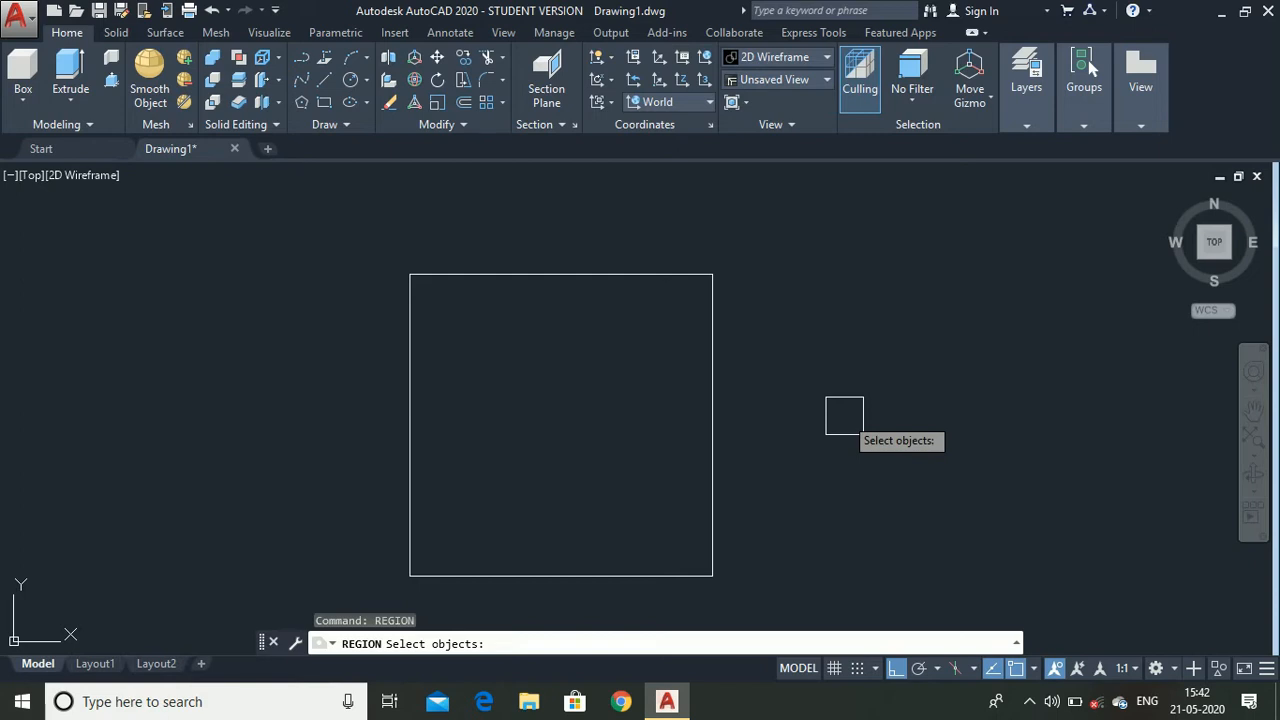
click(345, 191)
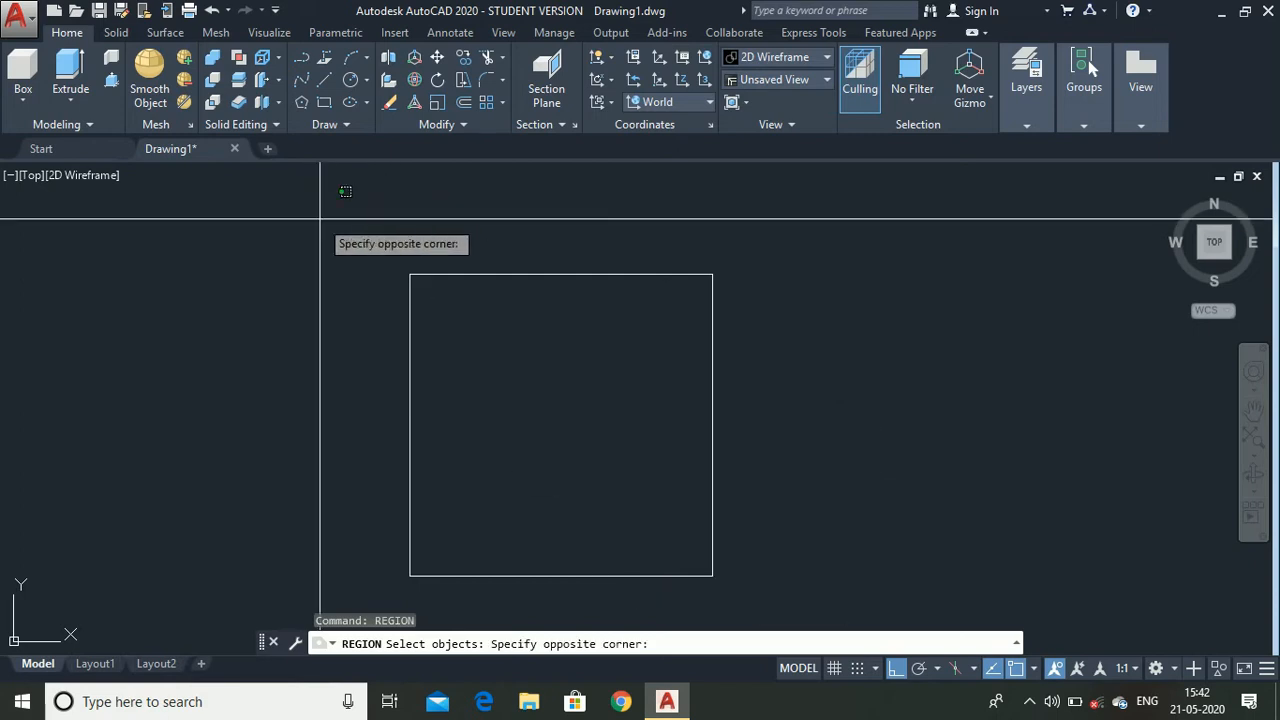
click(806, 618)
key(Return)
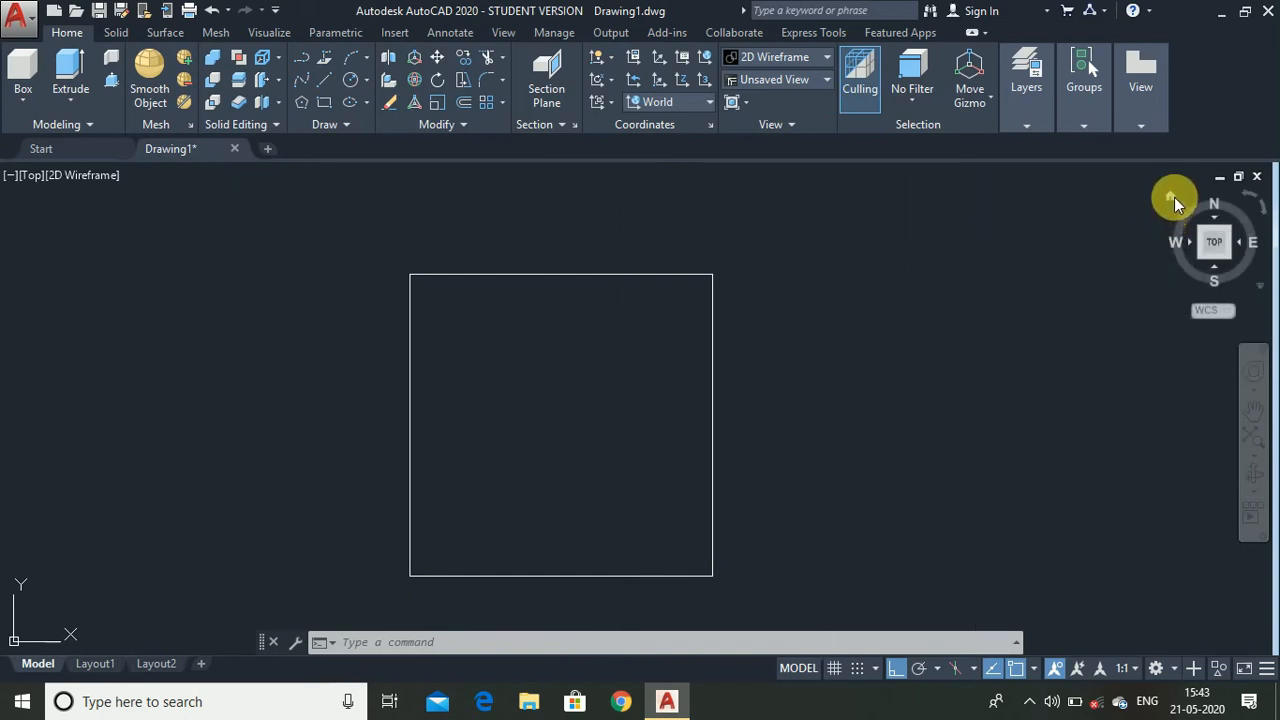
- Switch to the home isometric view and extrude the square region upward to a height of 50
click(1174, 197)
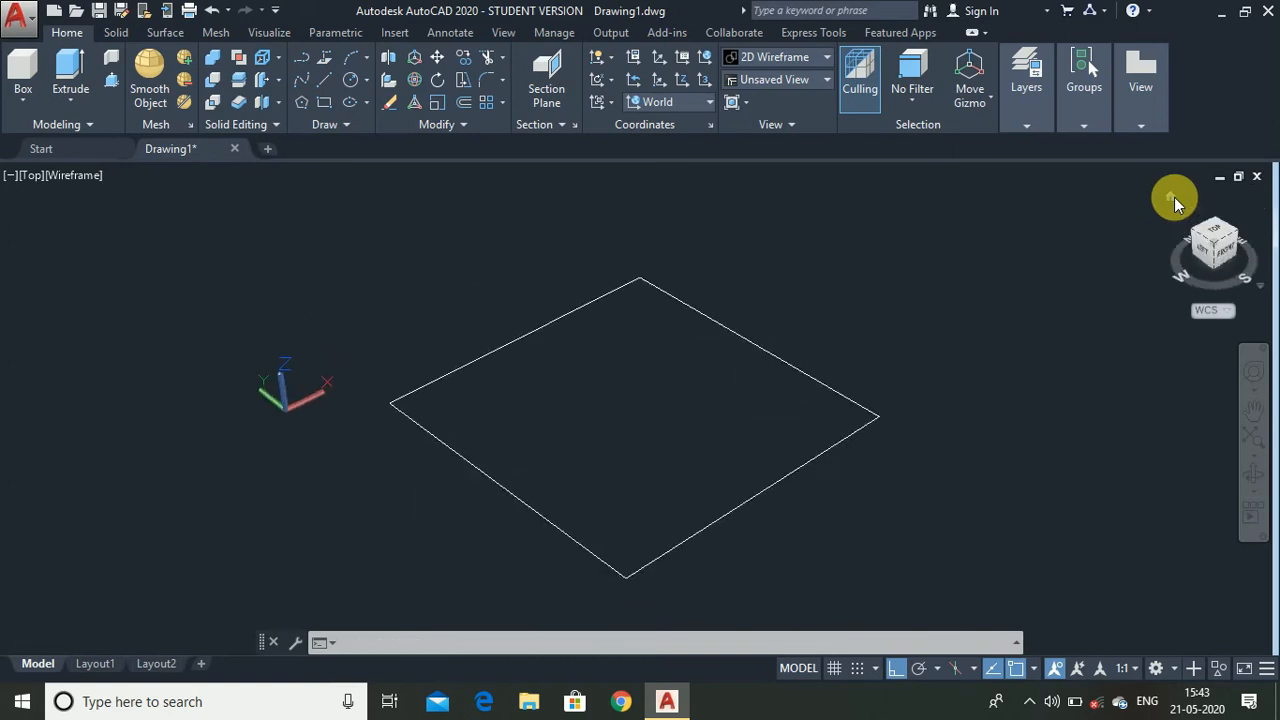
scroll(709, 463, down, 2)
scroll(734, 556, up, 2)
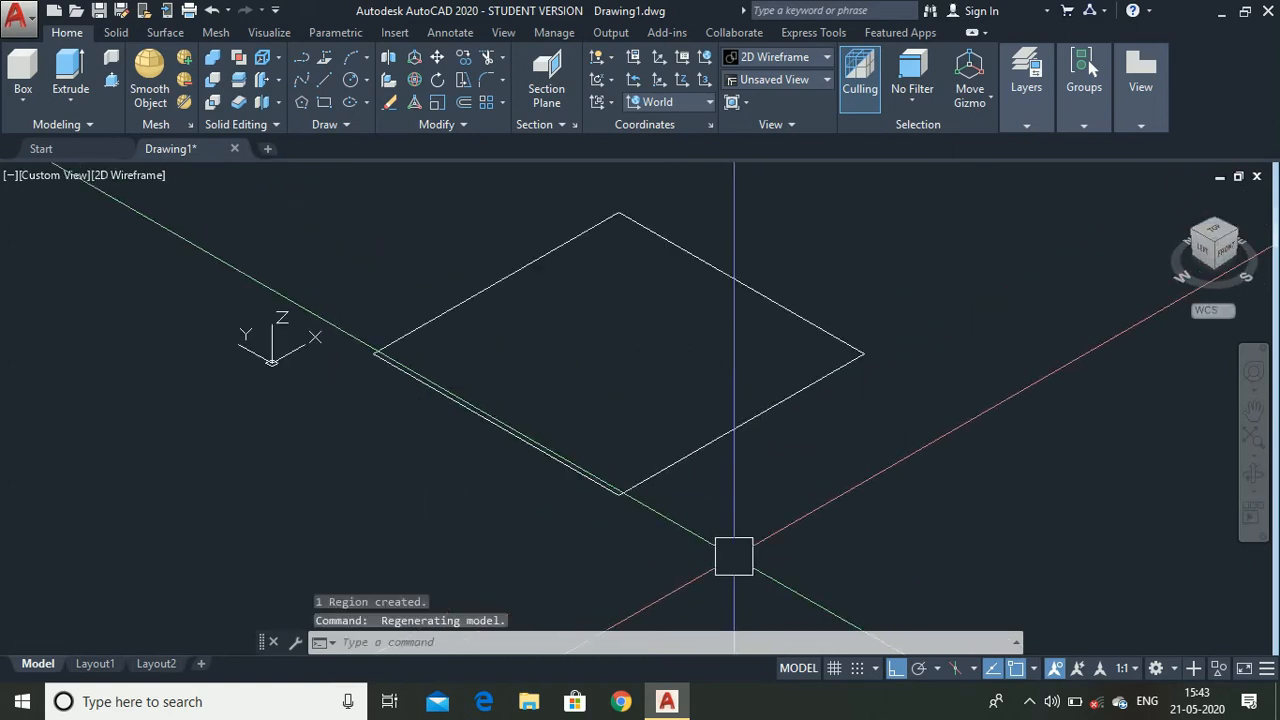
scroll(734, 556, down, 2)
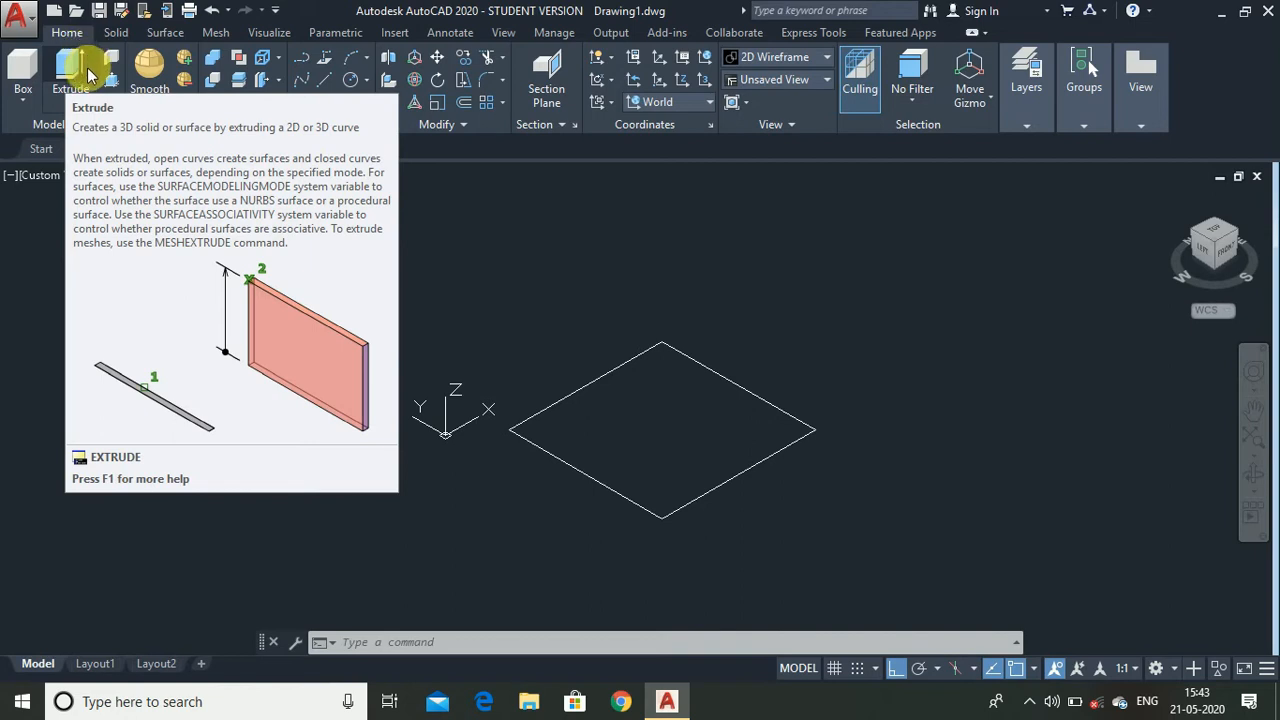
click(86, 76)
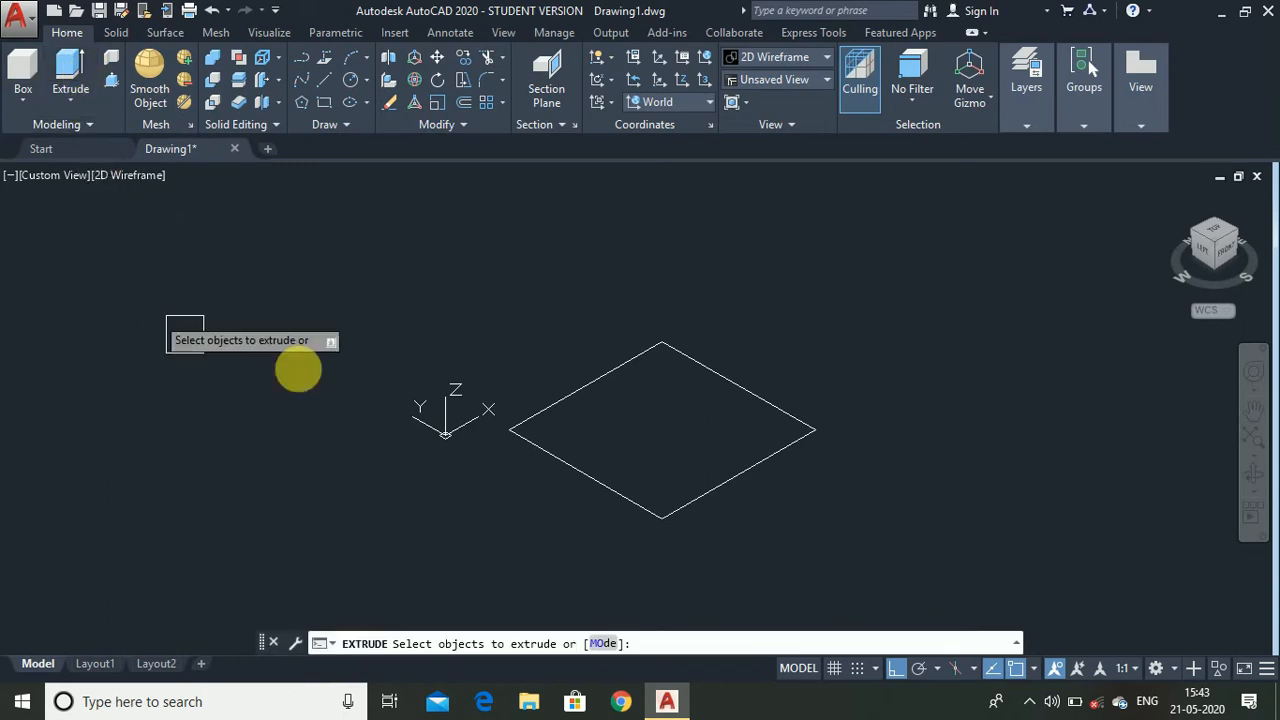
click(560, 385)
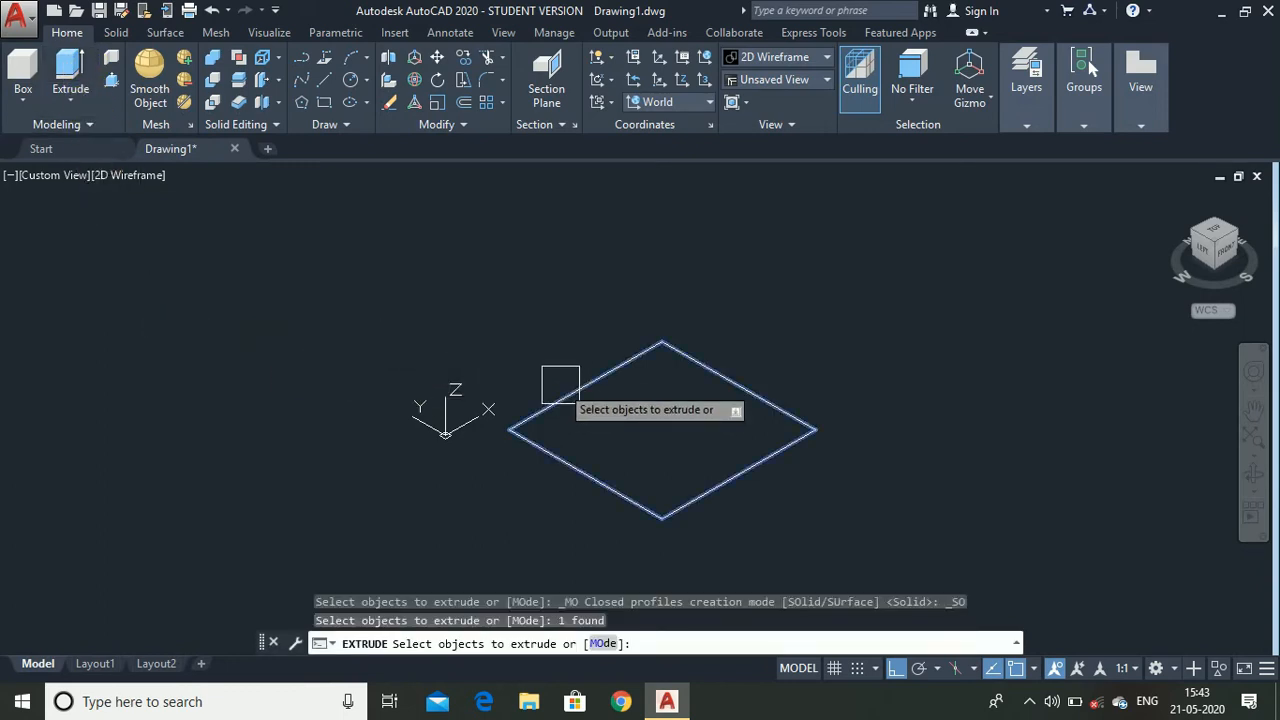
key(Return)
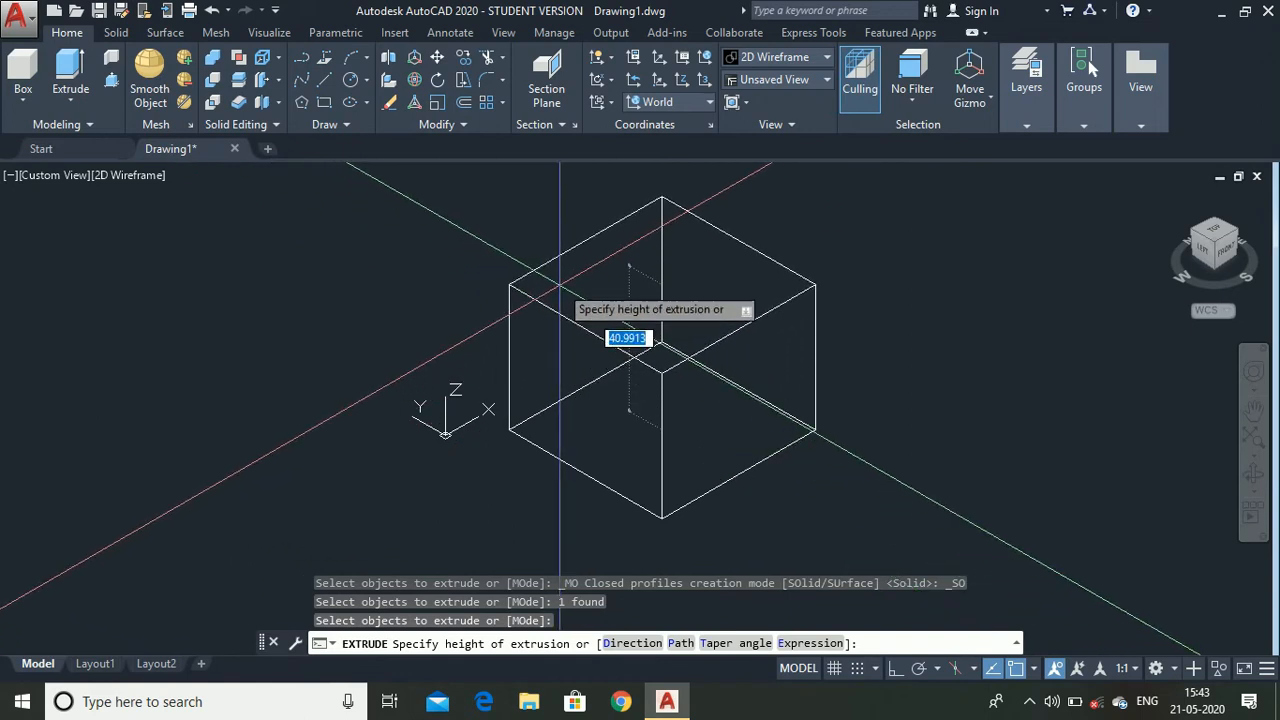
text(50)
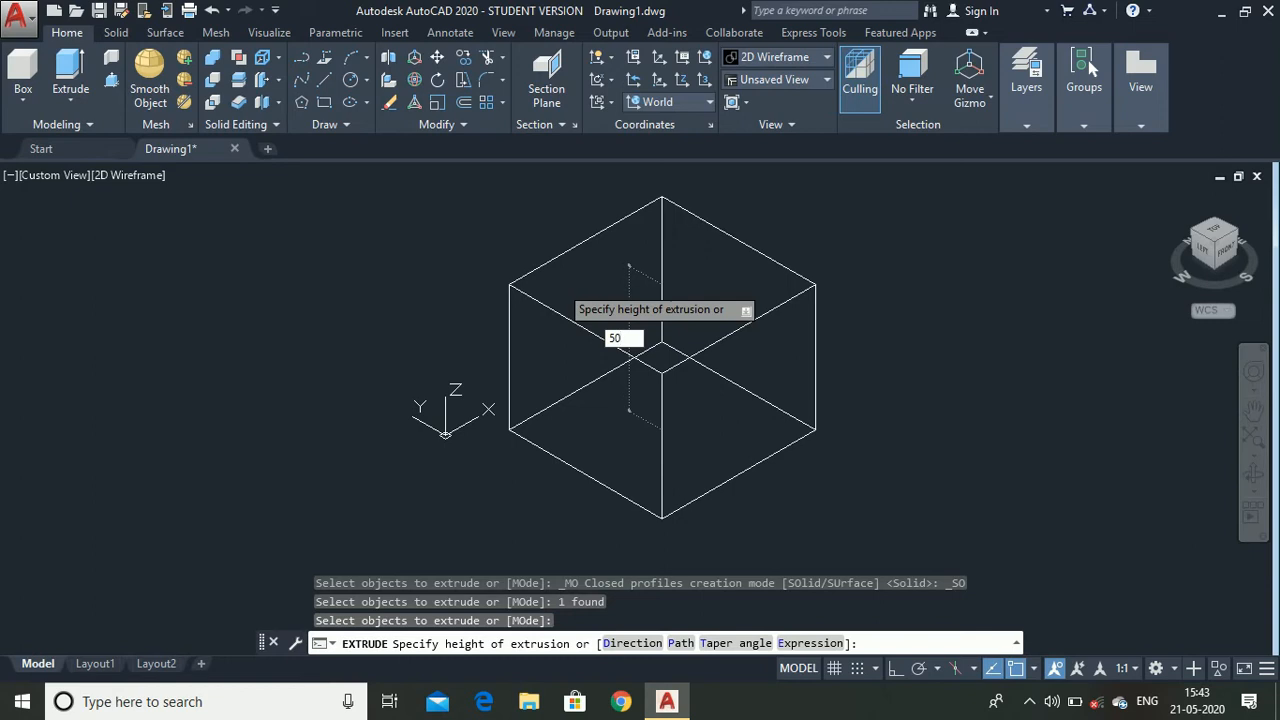
key(Return)
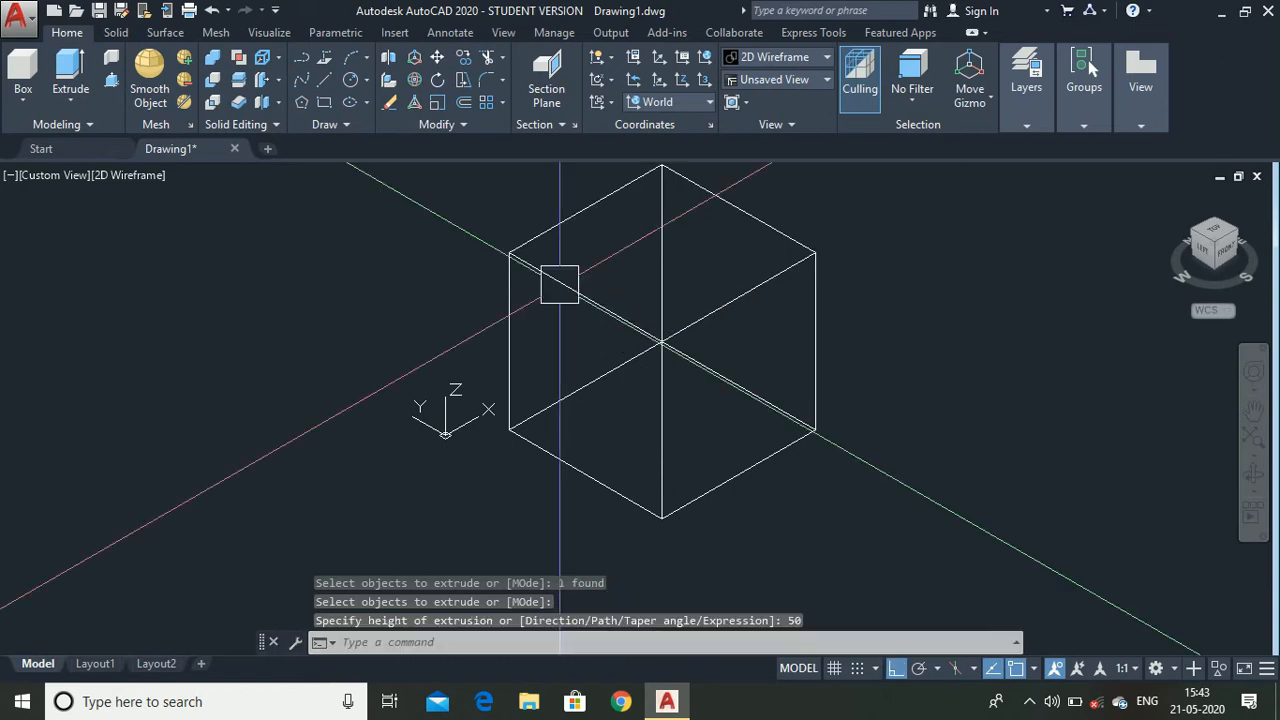
- Examine the extruded cube from the southeast isometric and top views, and return to the home view
scroll(474, 405, down, 2)
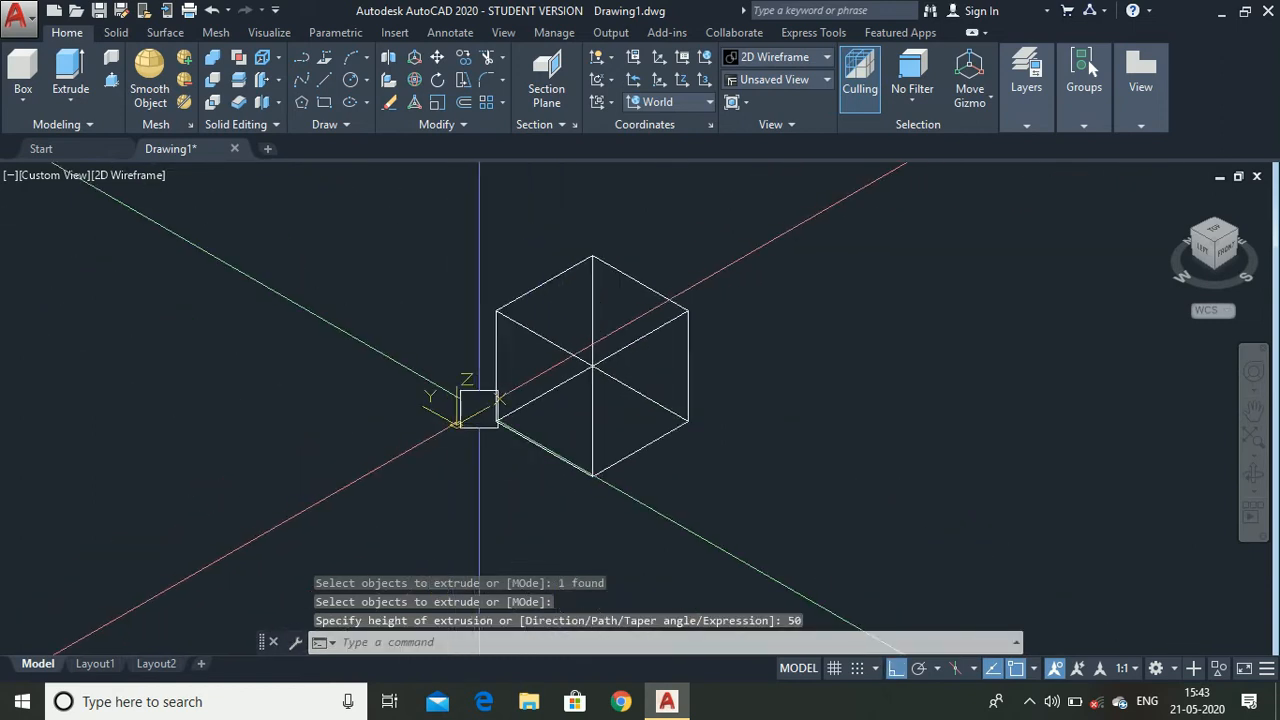
scroll(729, 306, up, 2)
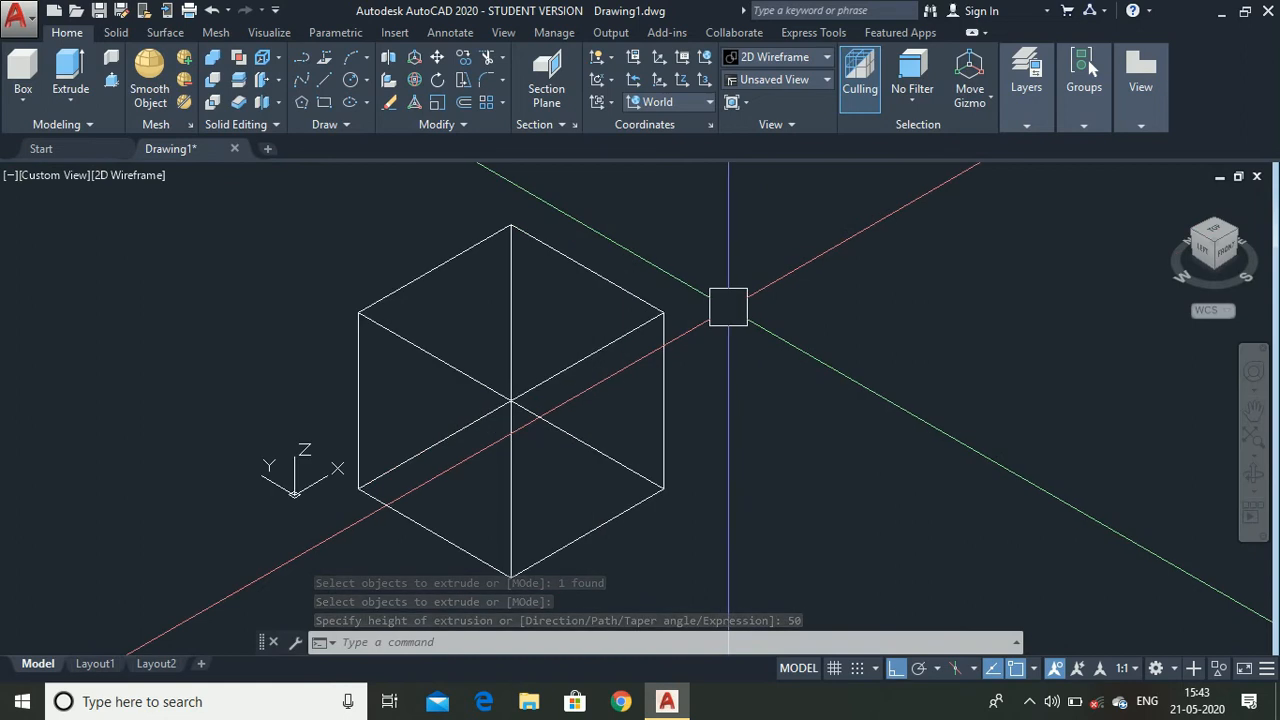
scroll(728, 305, down, 2)
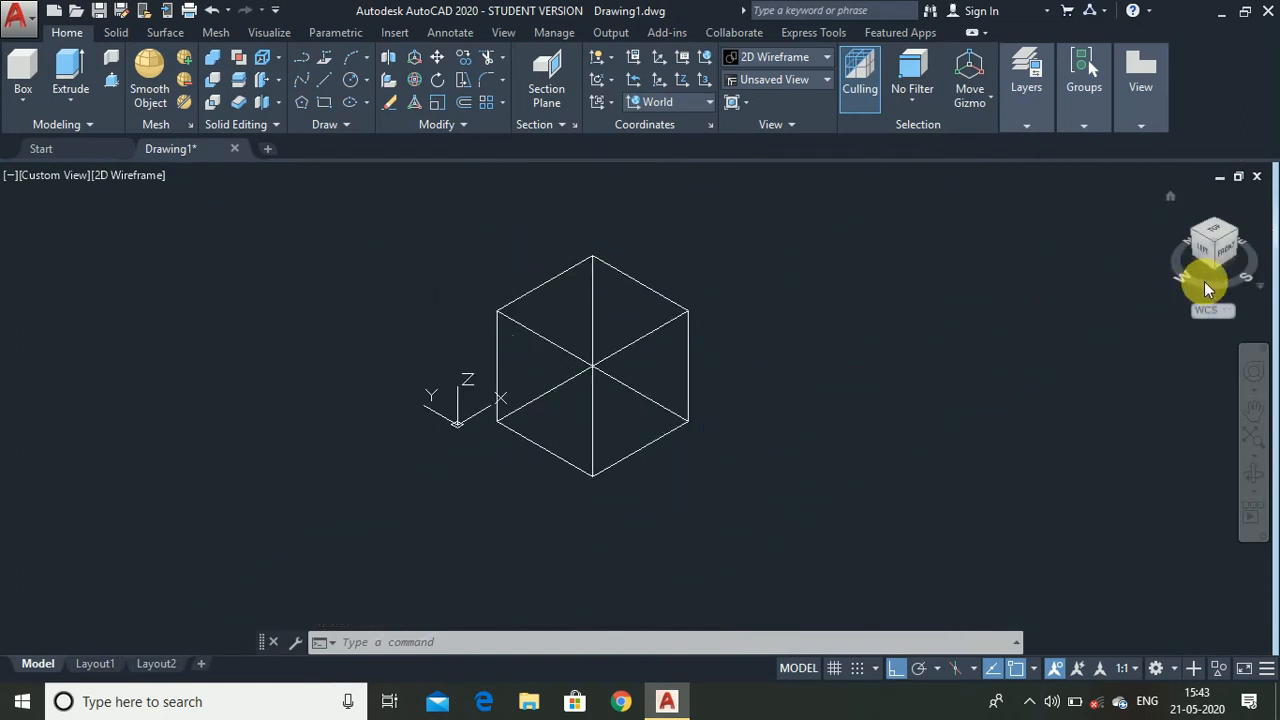
click(1245, 243)
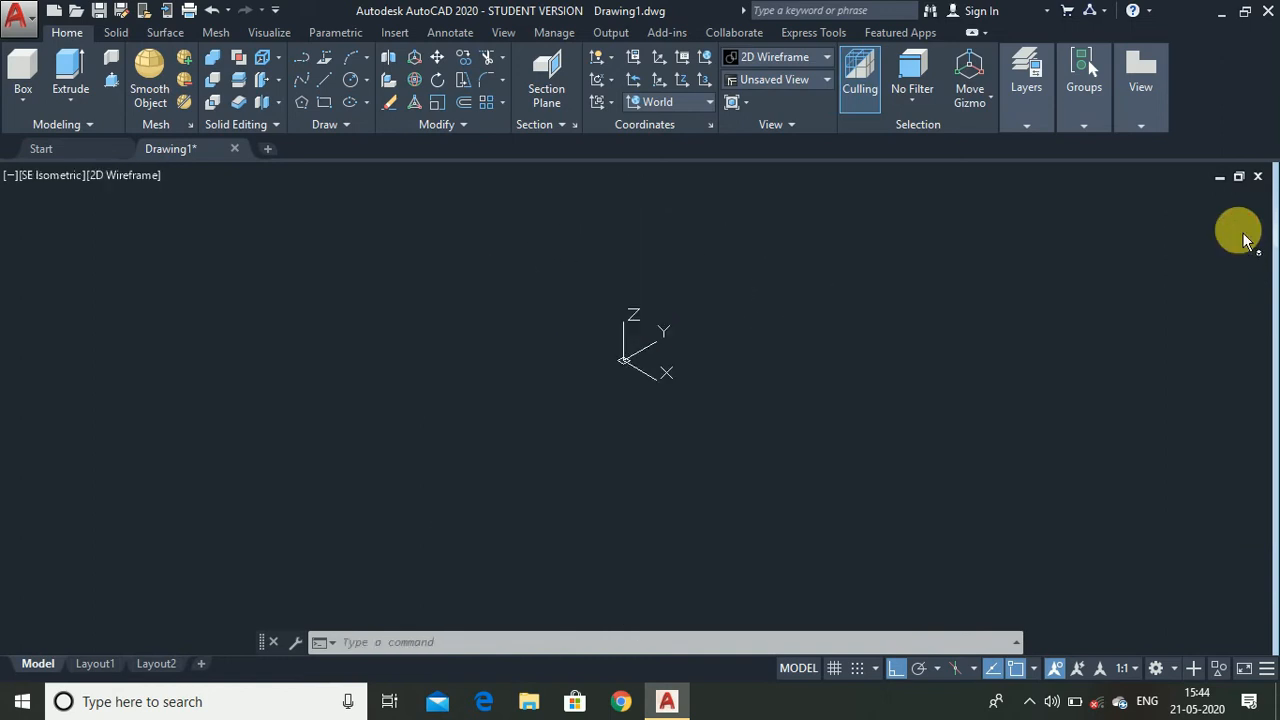
click(1218, 229)
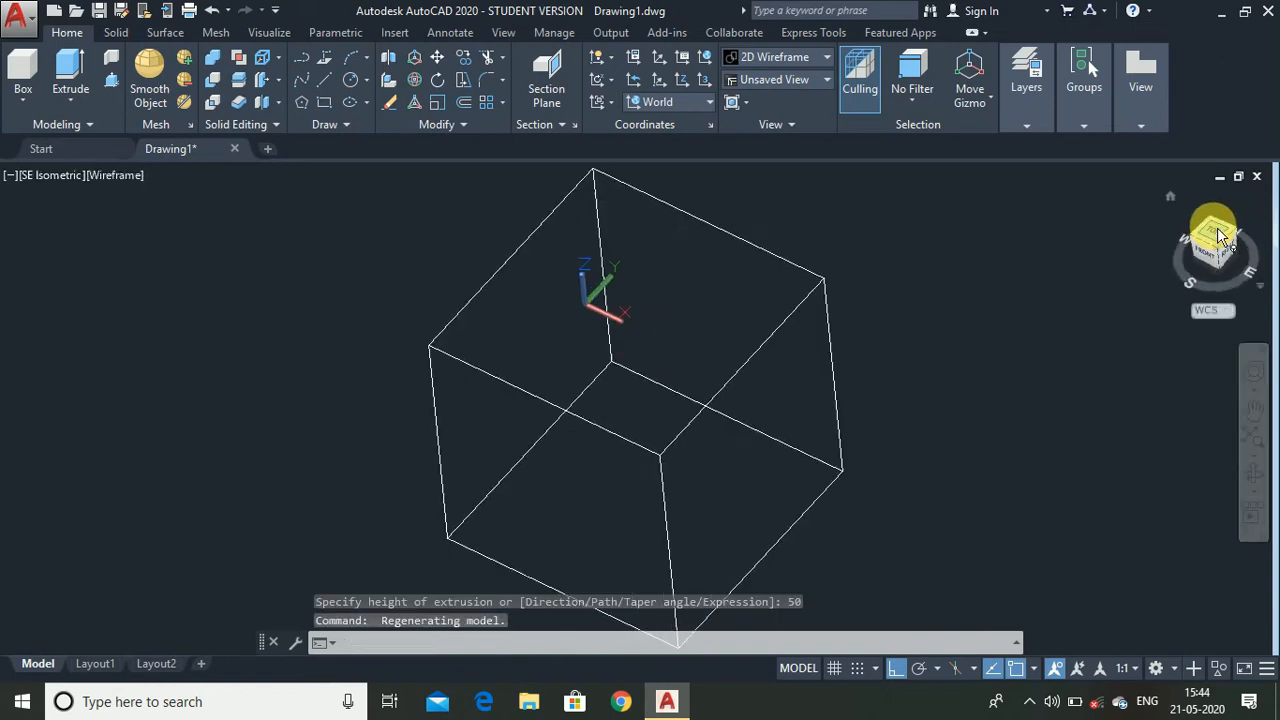
click(1170, 200)
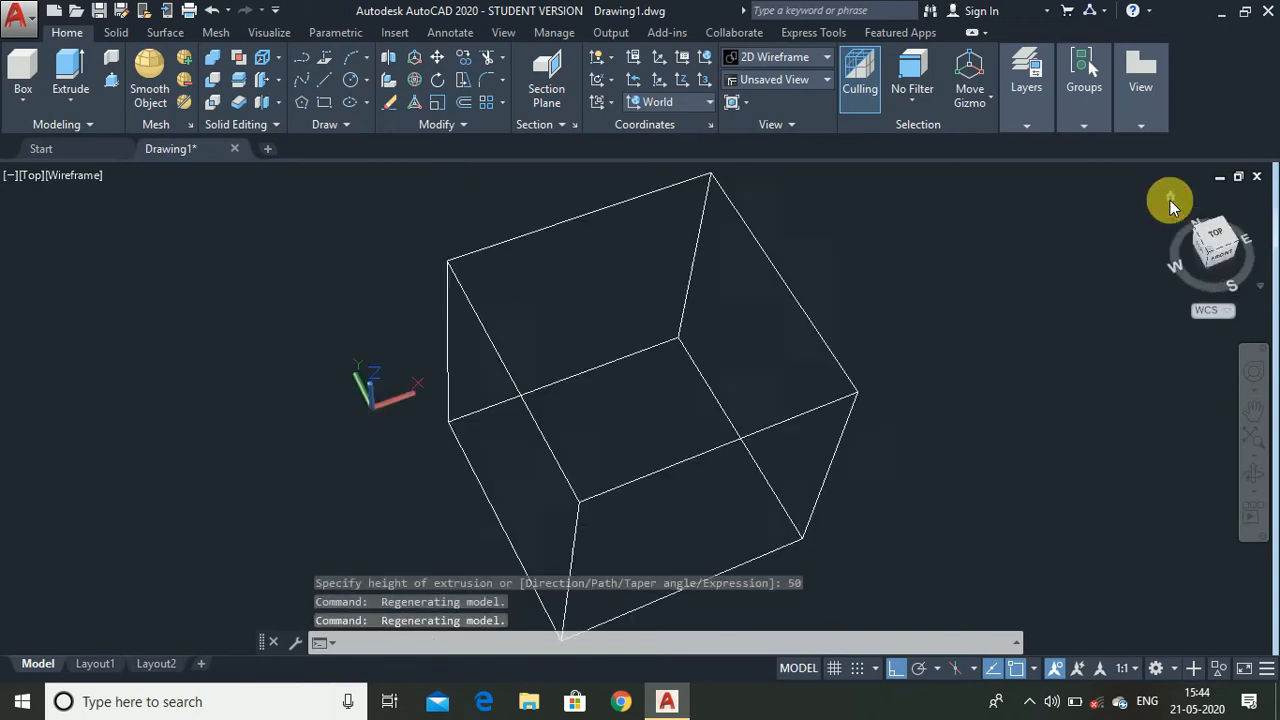
scroll(791, 337, down, 3)
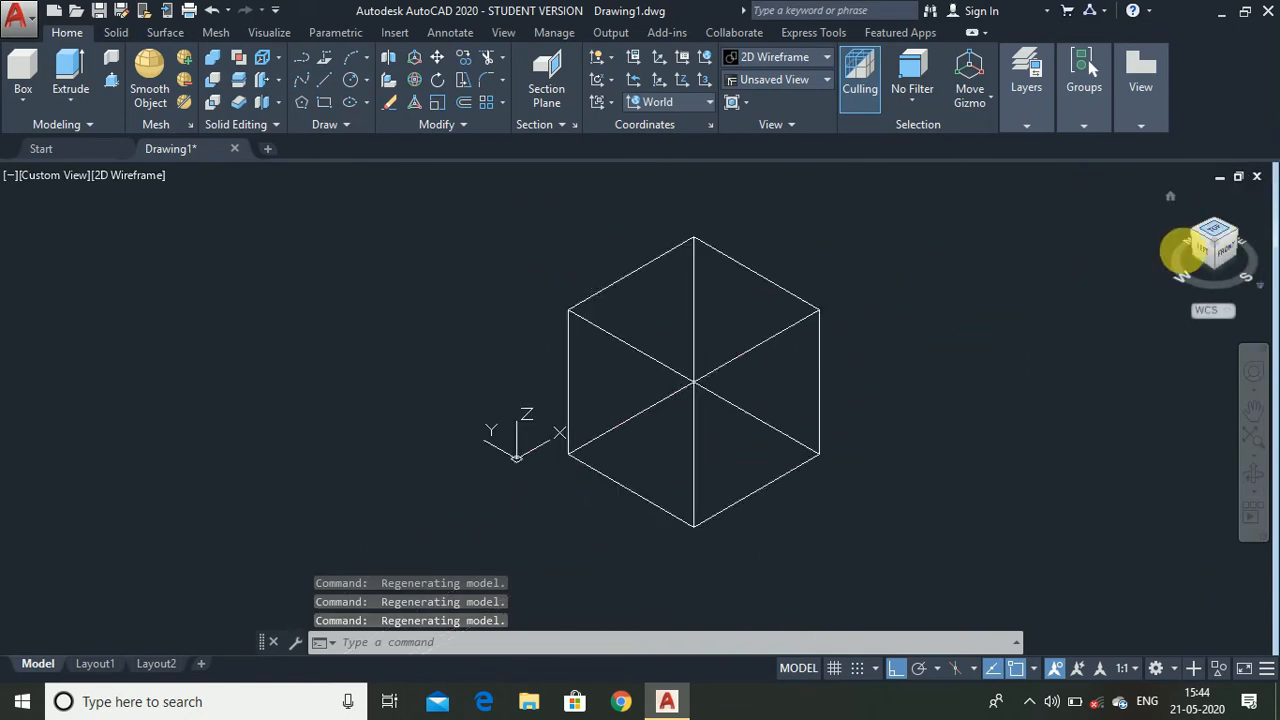
- View the cube in perspective projection and switch back to parallel projection
right_click(1230, 256)
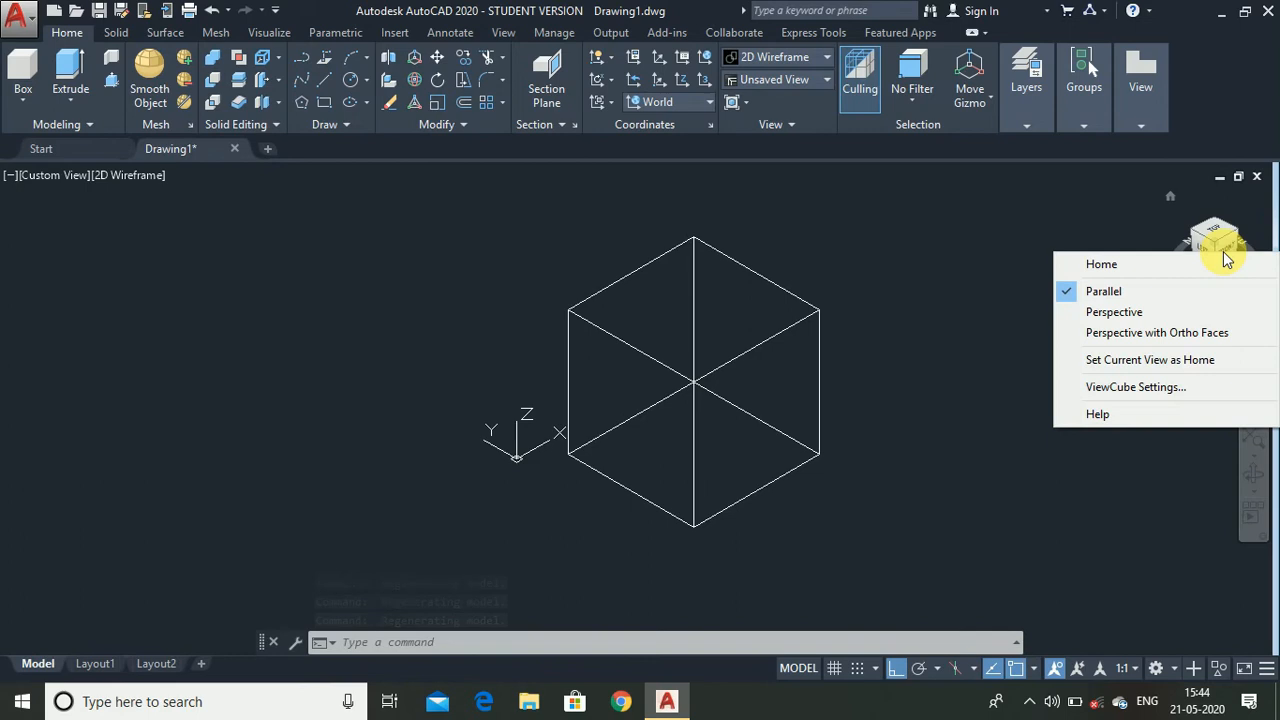
click(1155, 315)
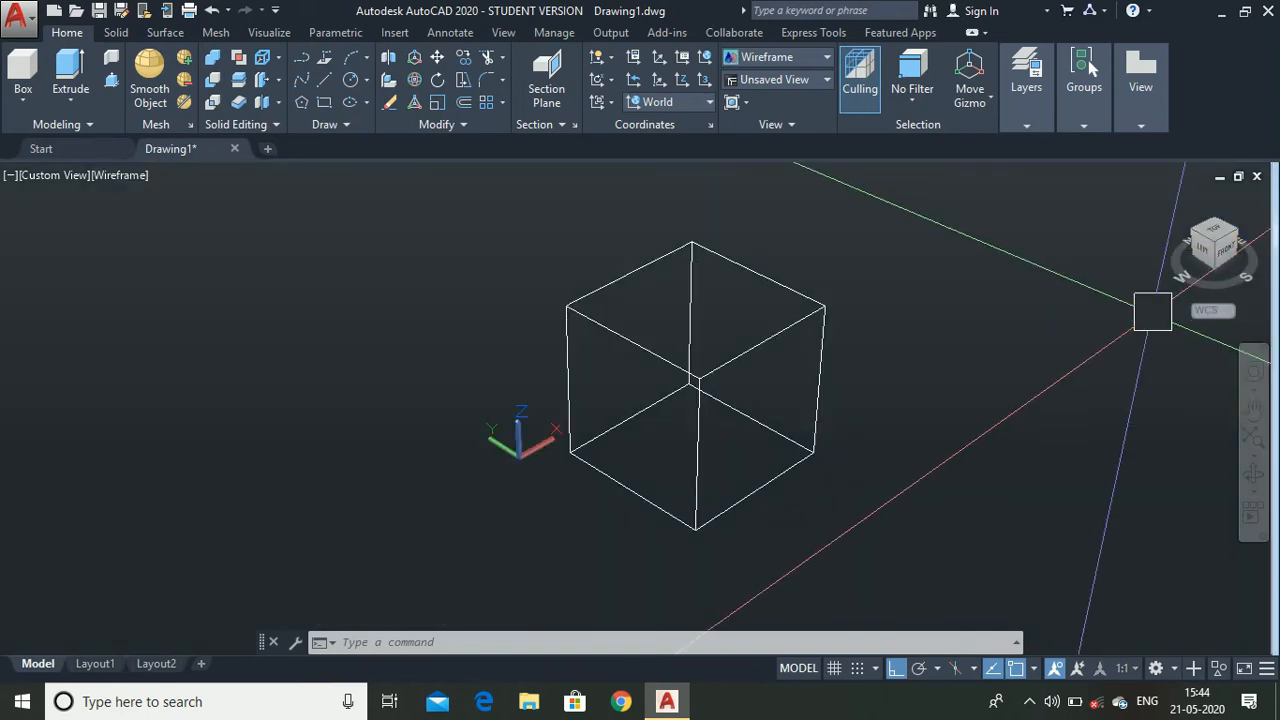
right_click(1243, 258)
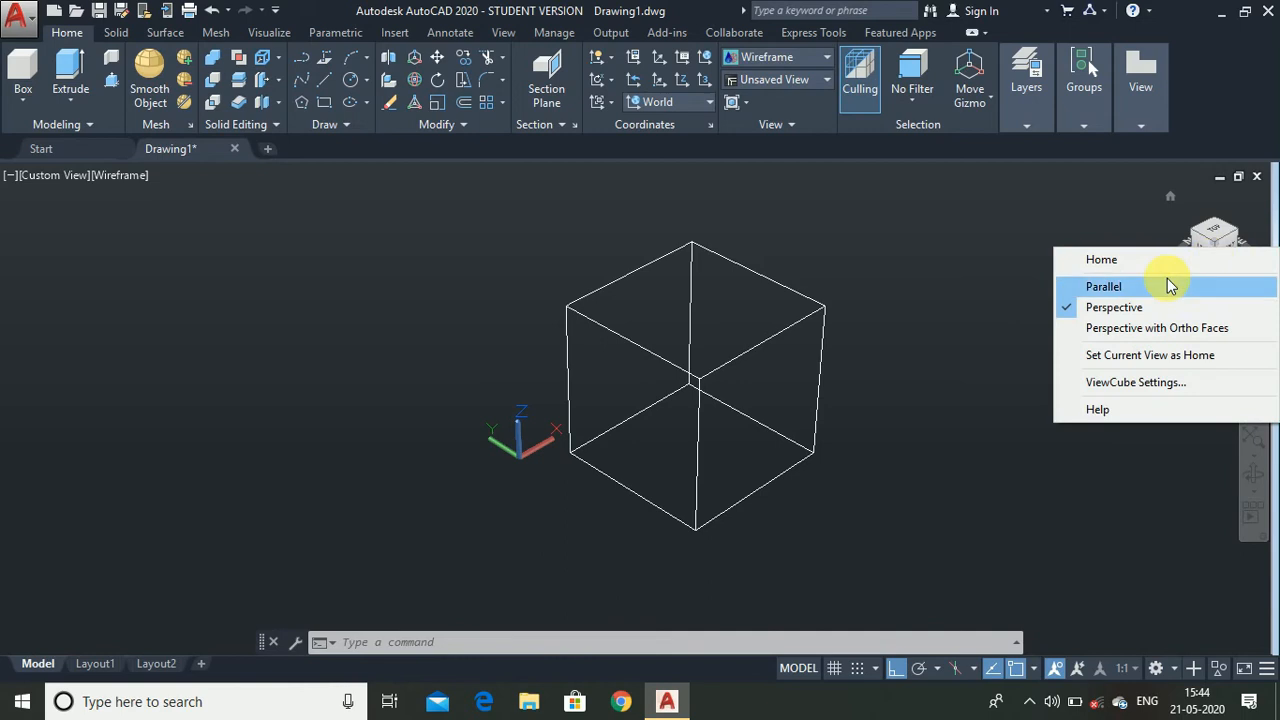
click(1170, 283)
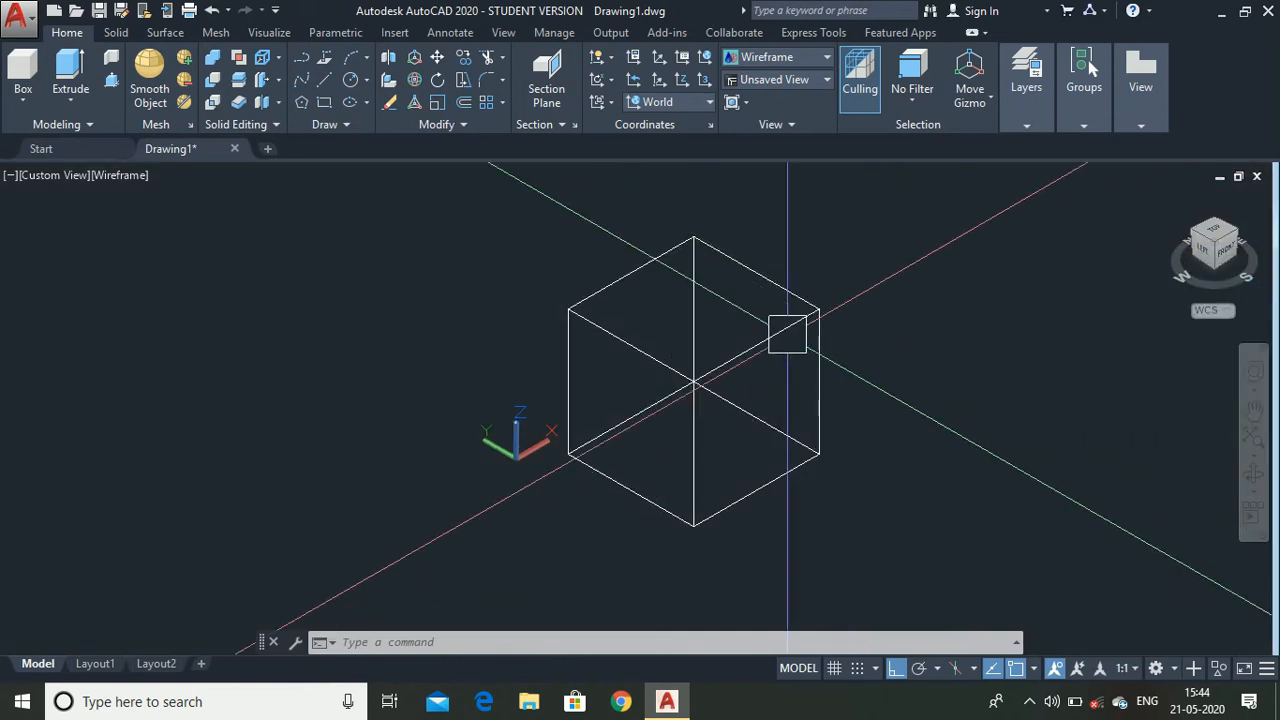
scroll(787, 334, down, 4)
scroll(848, 306, up, 3)
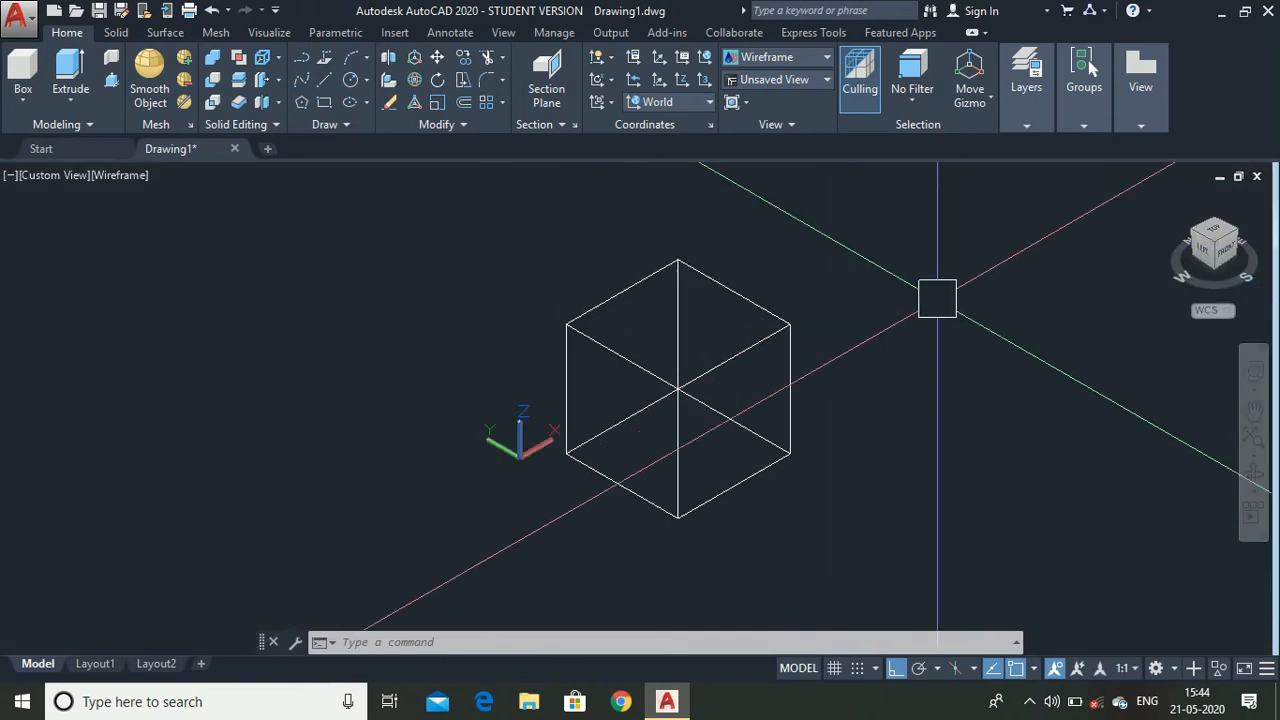
- Examine the cube from the top, the top-front edge and the southwest isometric views
click(1228, 236)
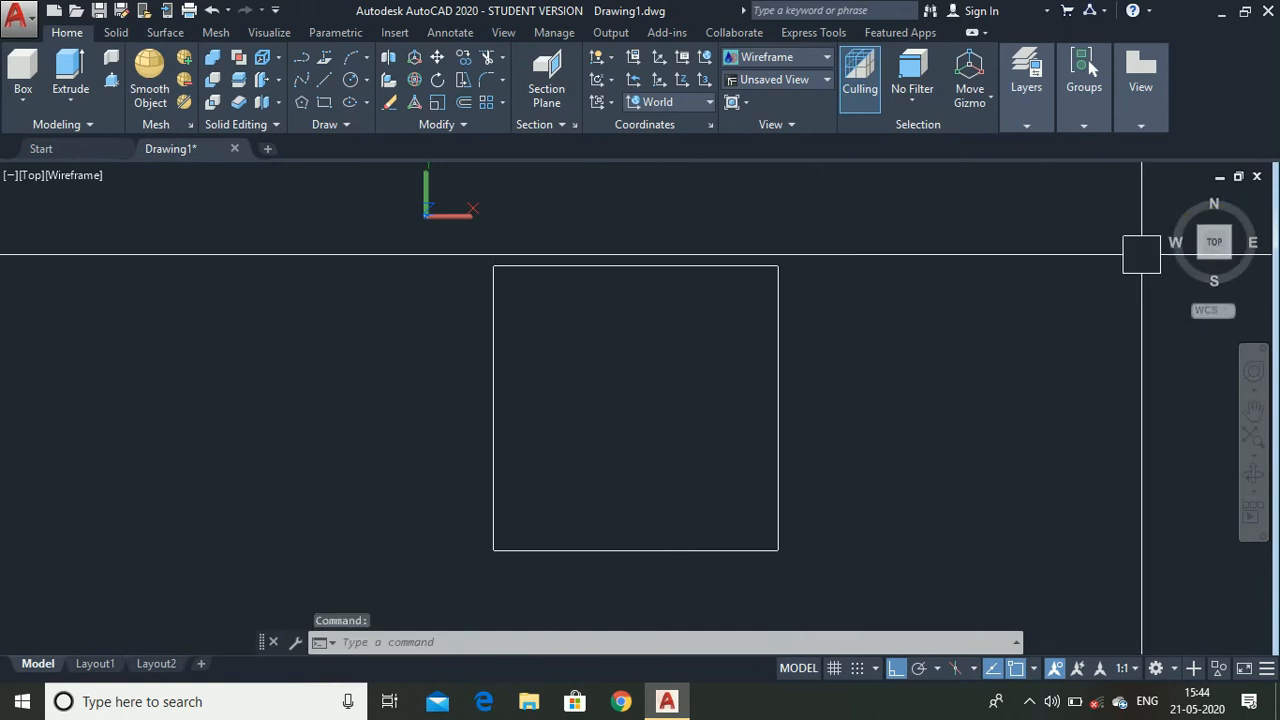
click(1207, 266)
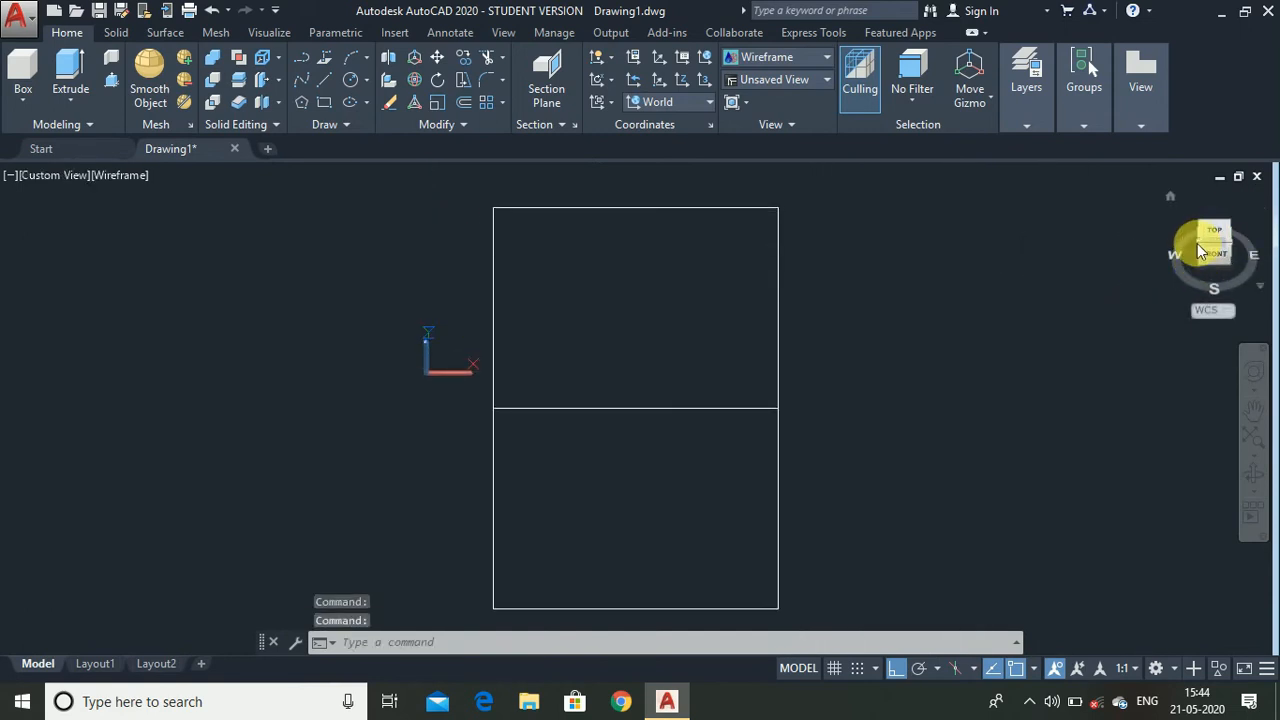
click(1207, 258)
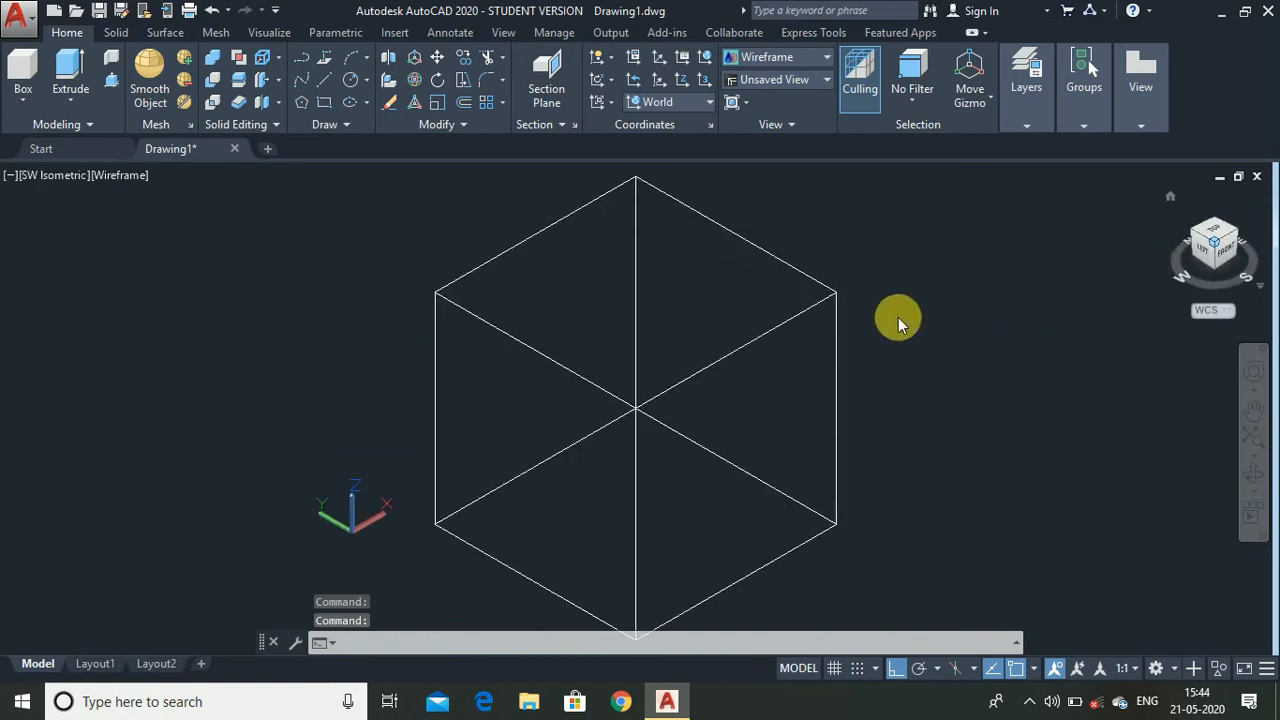
scroll(817, 460, up, 2)
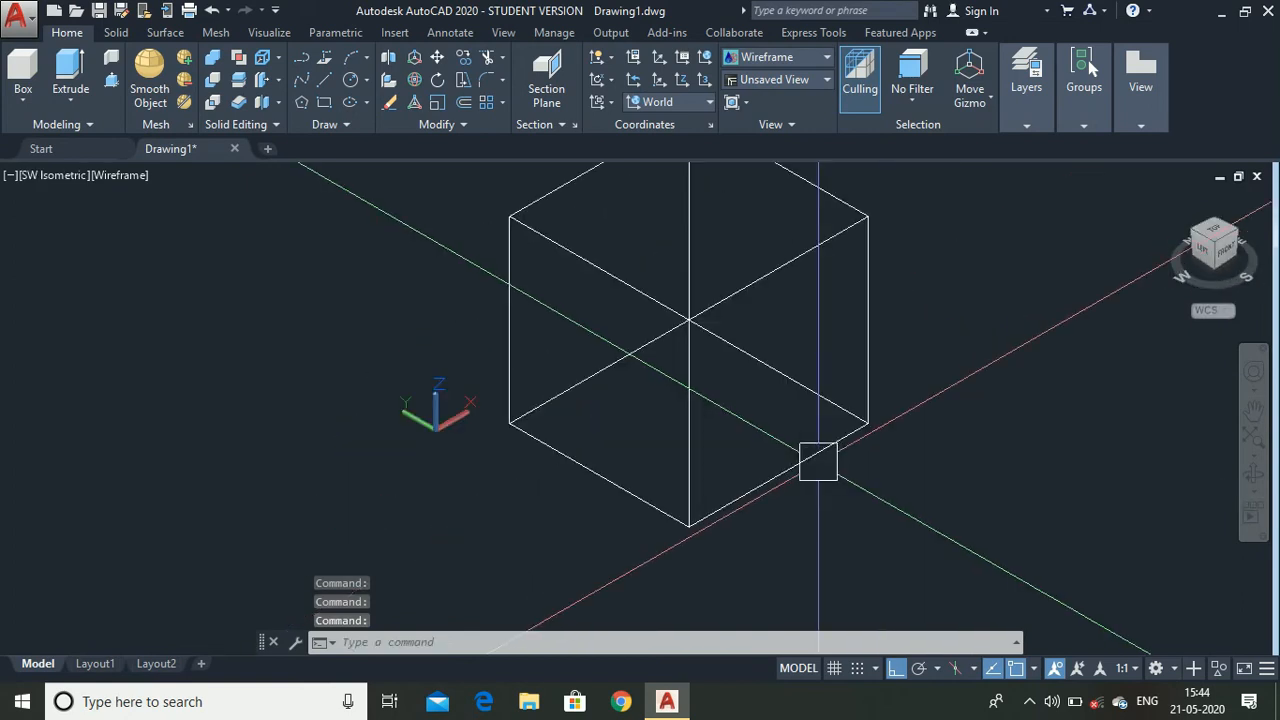
- Show the cube in the north-up top view and set that view to parallel projection
click(1232, 240)
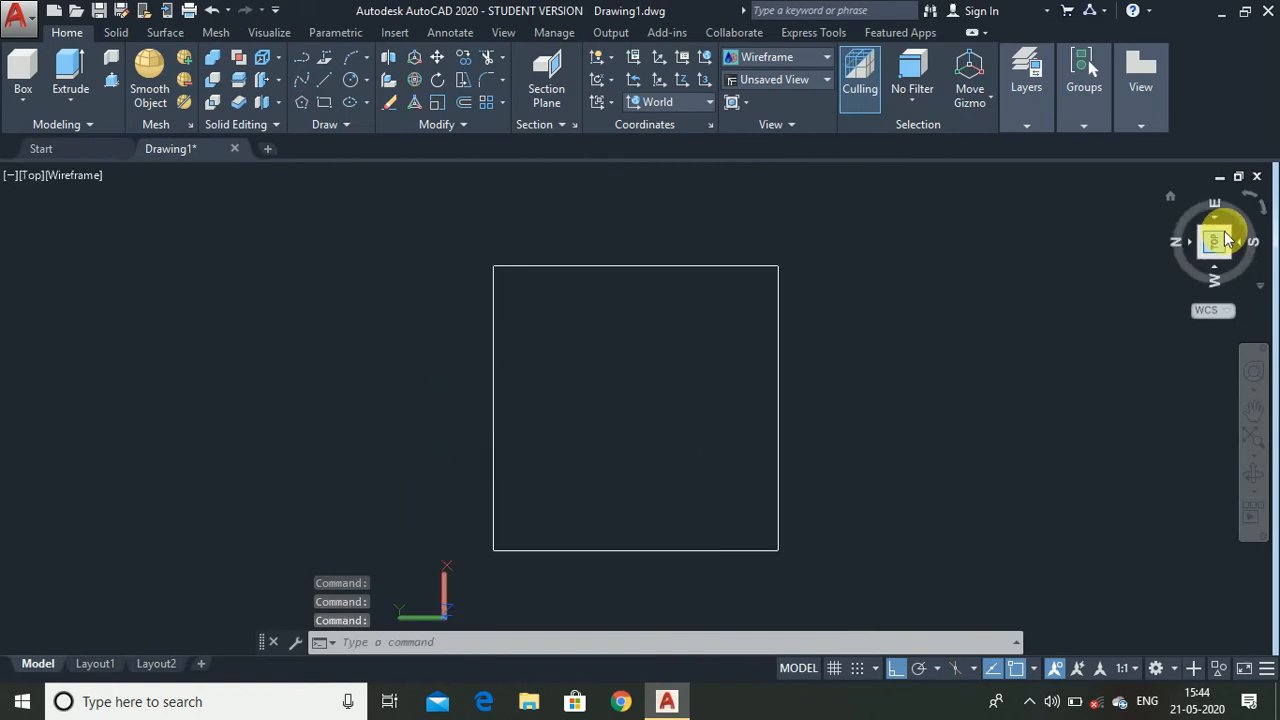
drag(1172, 196, 1222, 252)
right_click(1222, 252)
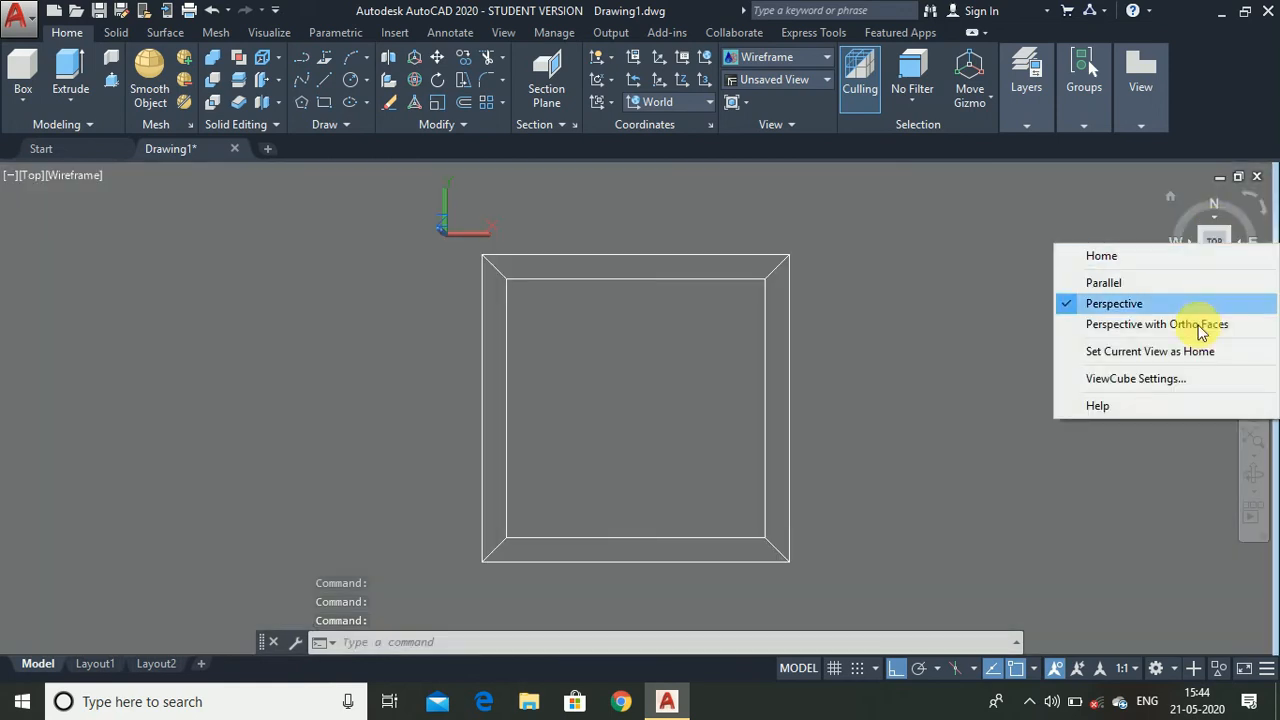
click(1198, 280)
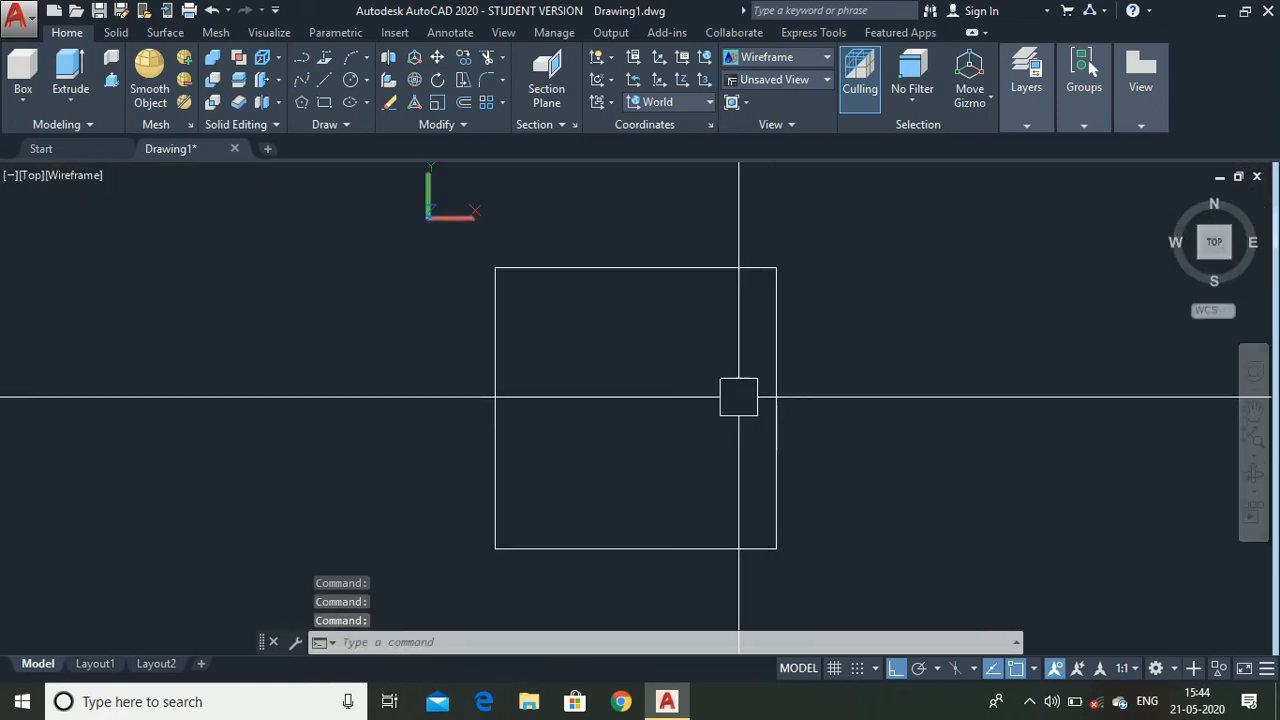
- Draw a circle with a radius of about 13 near the centre of the cube's top face
text(c)
key(Return)
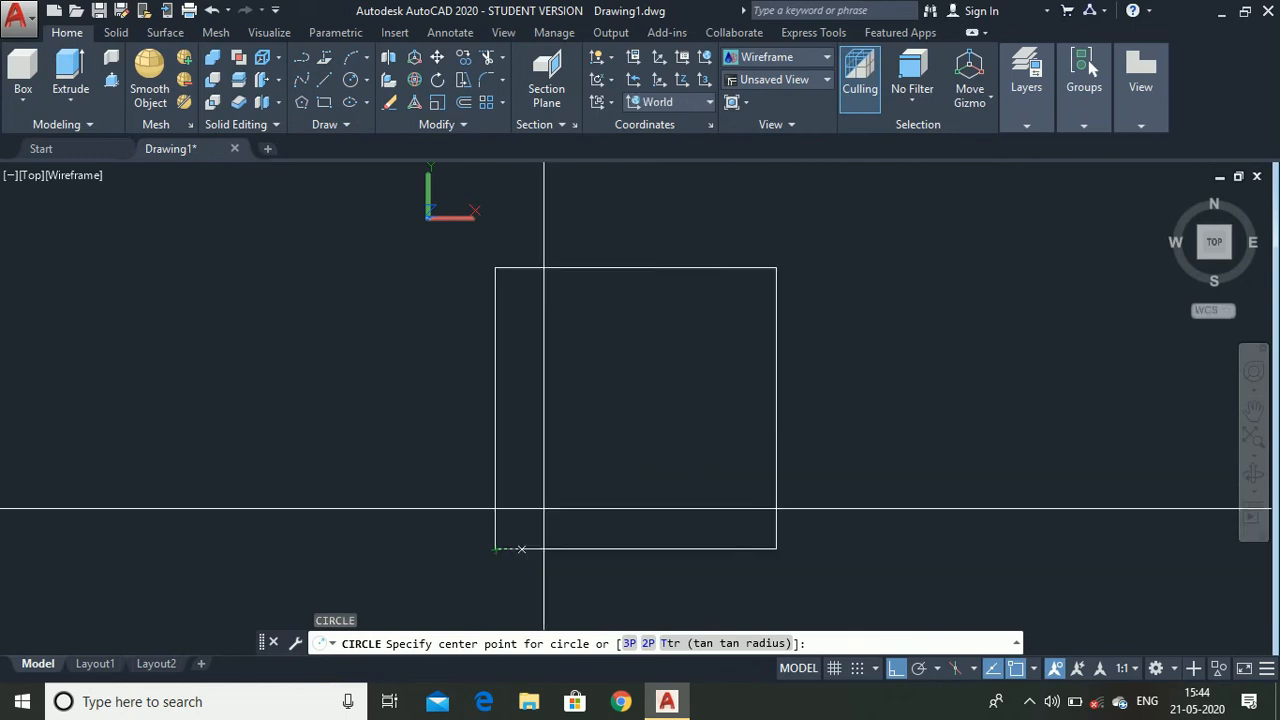
click(629, 417)
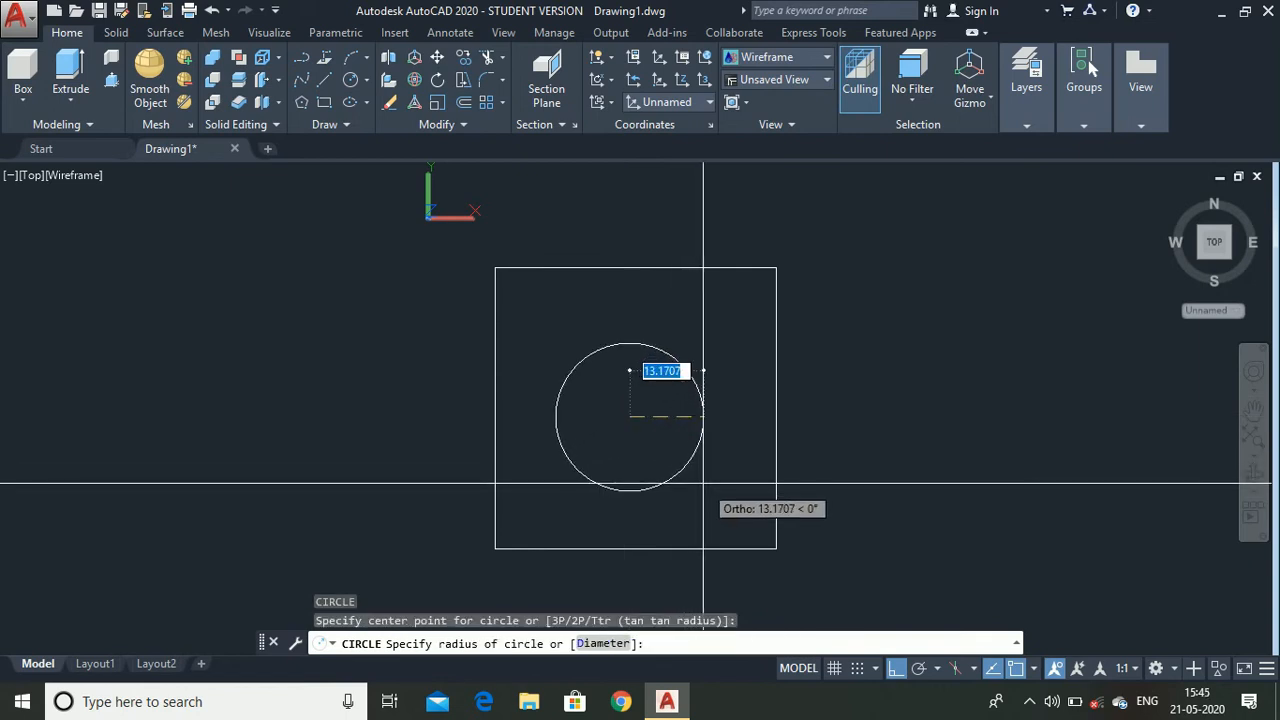
click(703, 484)
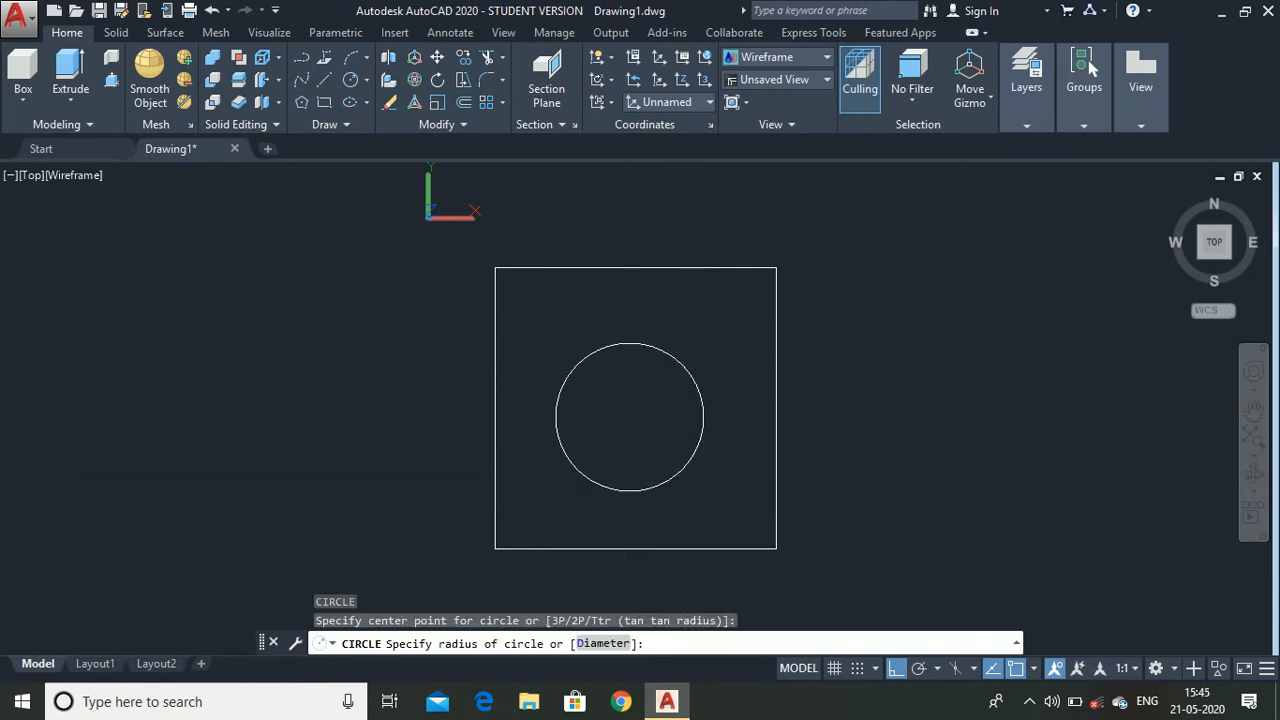
- Return to the home isometric view and set it to parallel projection
click(1170, 198)
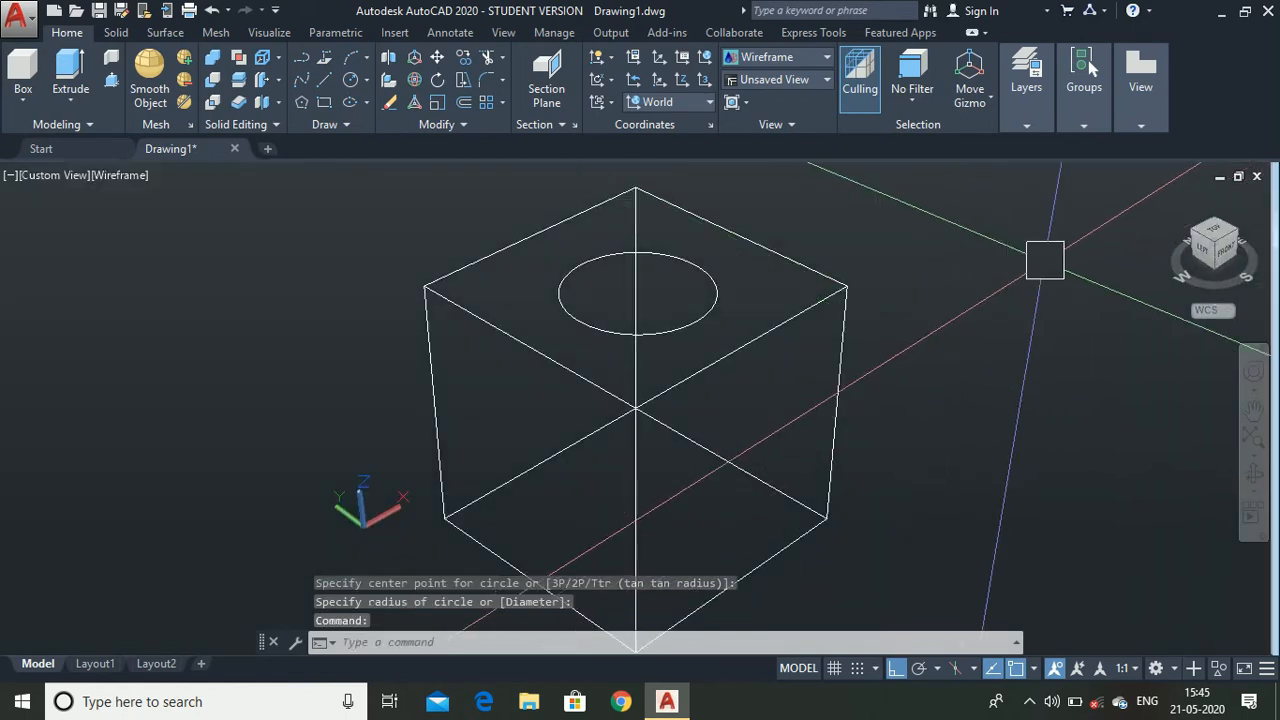
click(1198, 267)
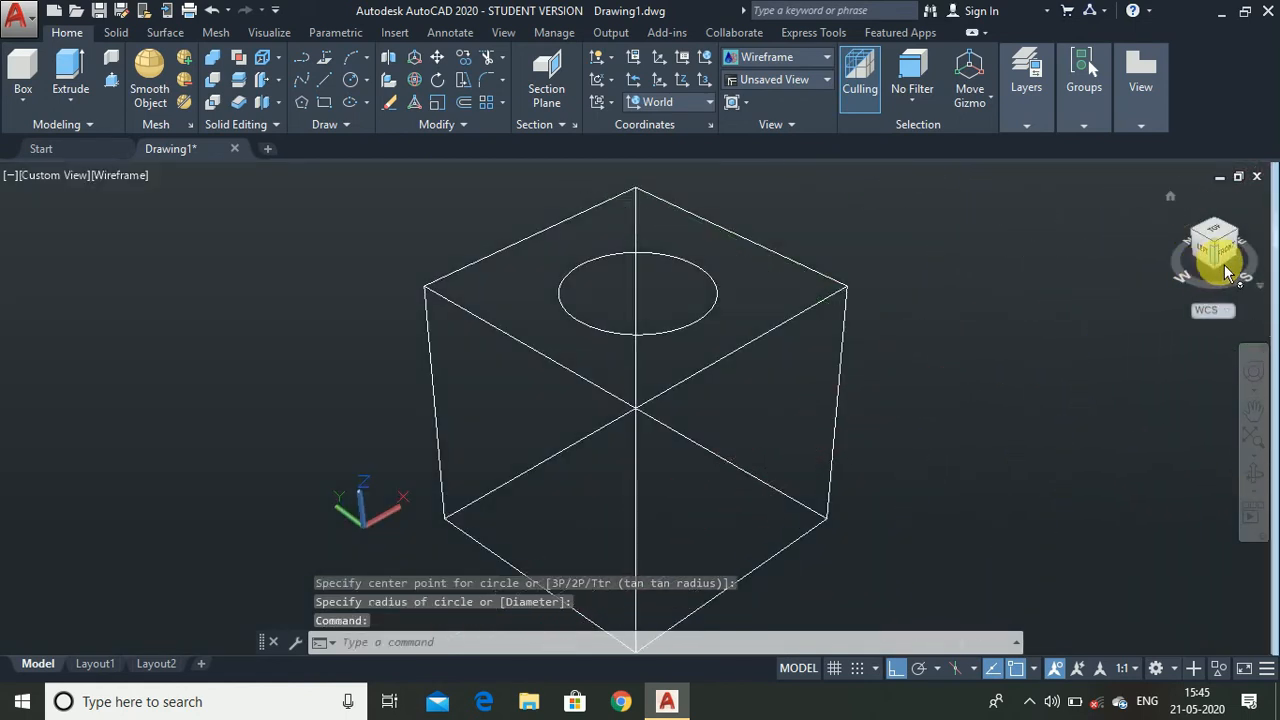
right_click(1235, 262)
click(1194, 292)
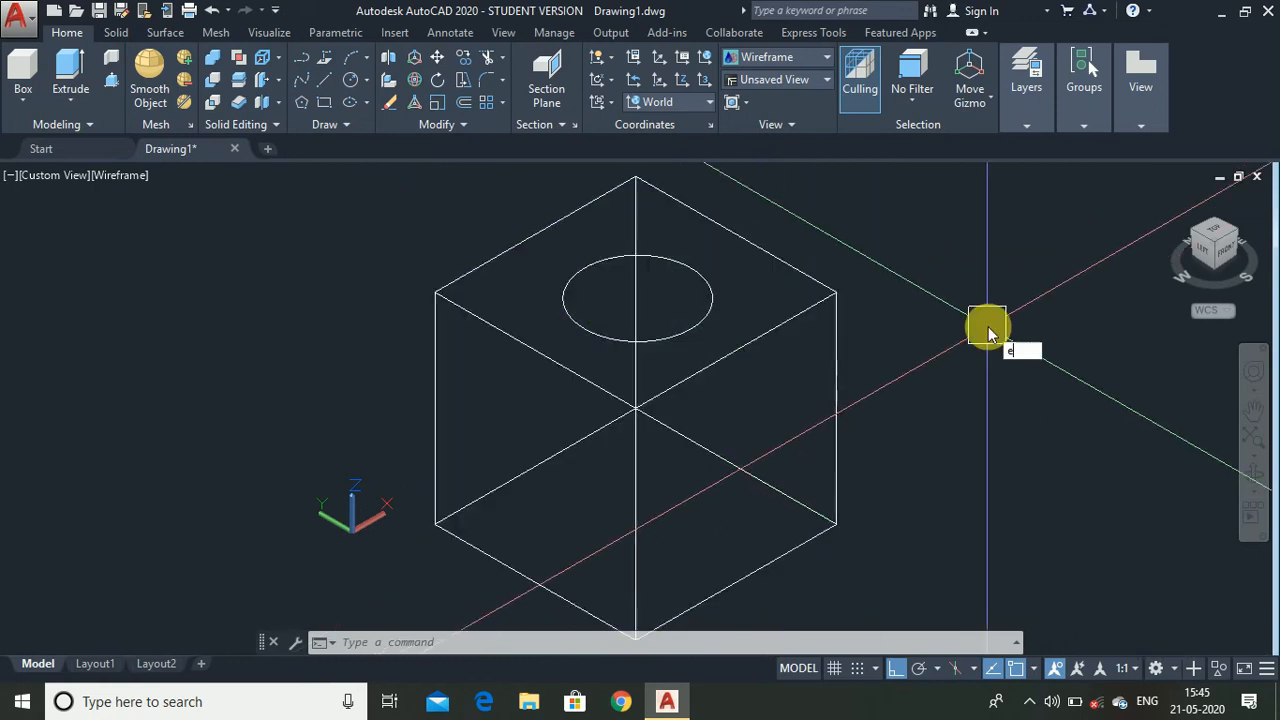
- Extrude the circle downward through the cube into a cylinder roughly twice the cube's height
text(trude)
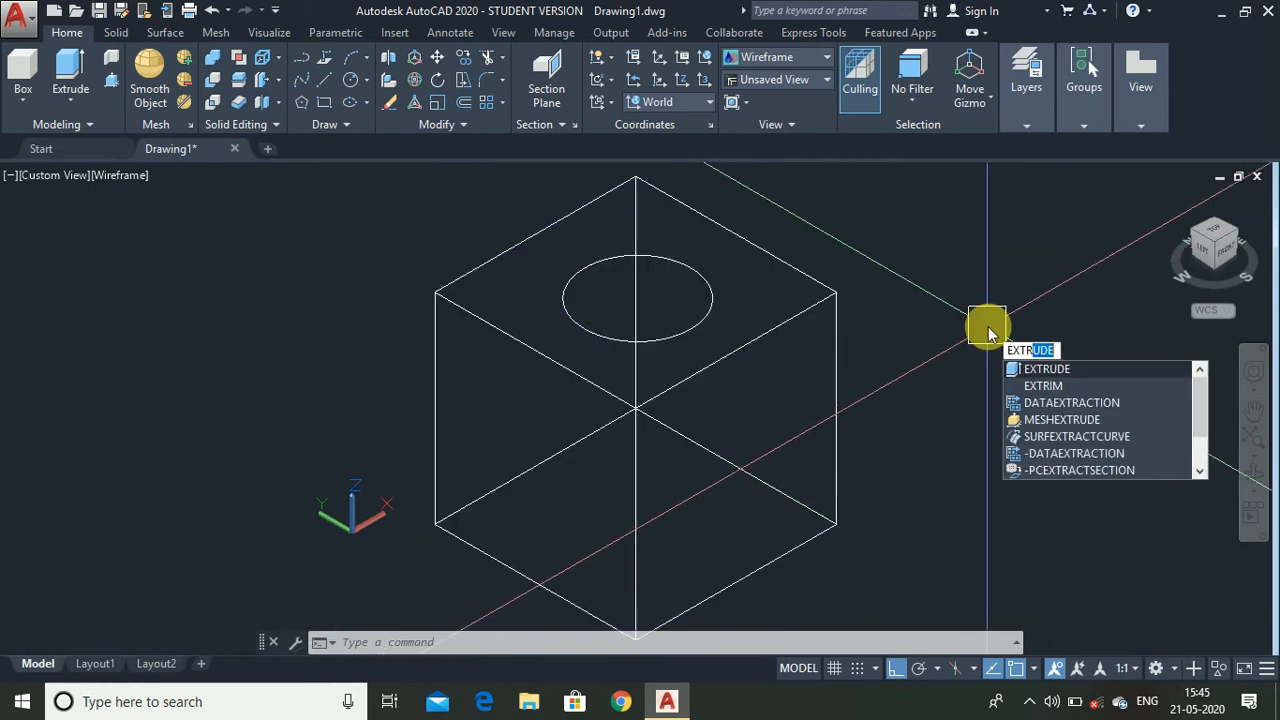
key(Return)
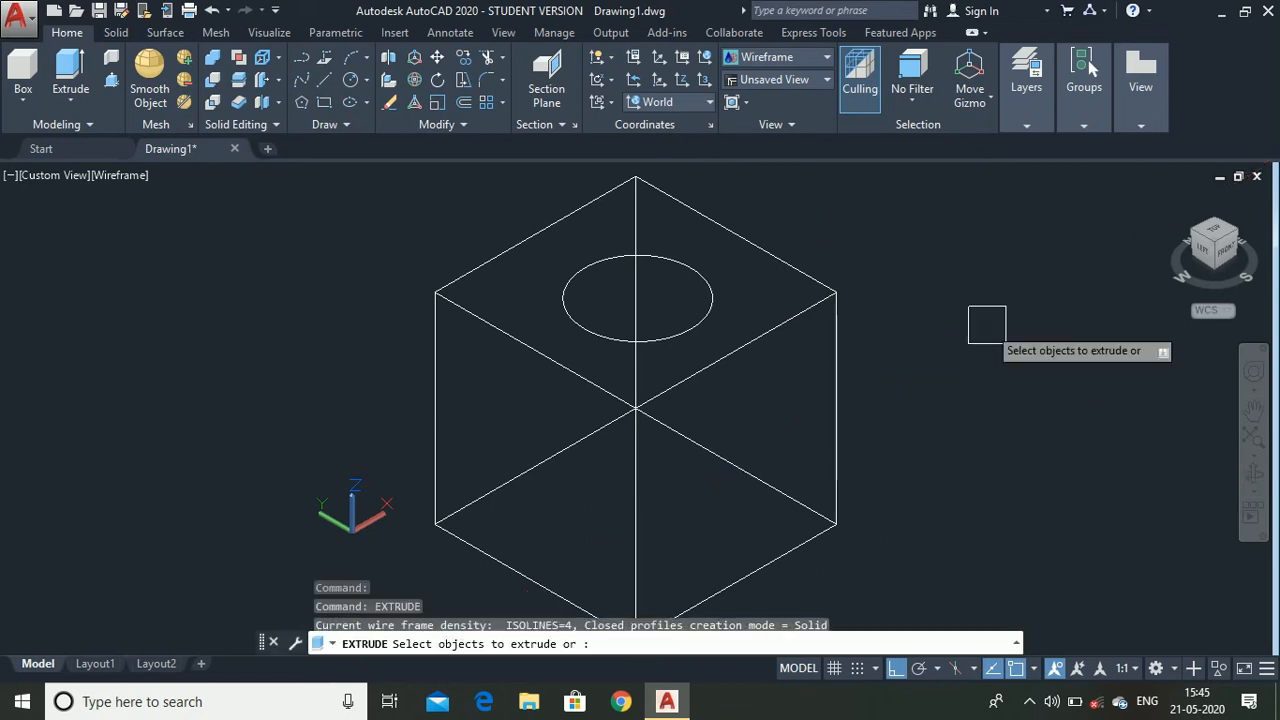
click(726, 280)
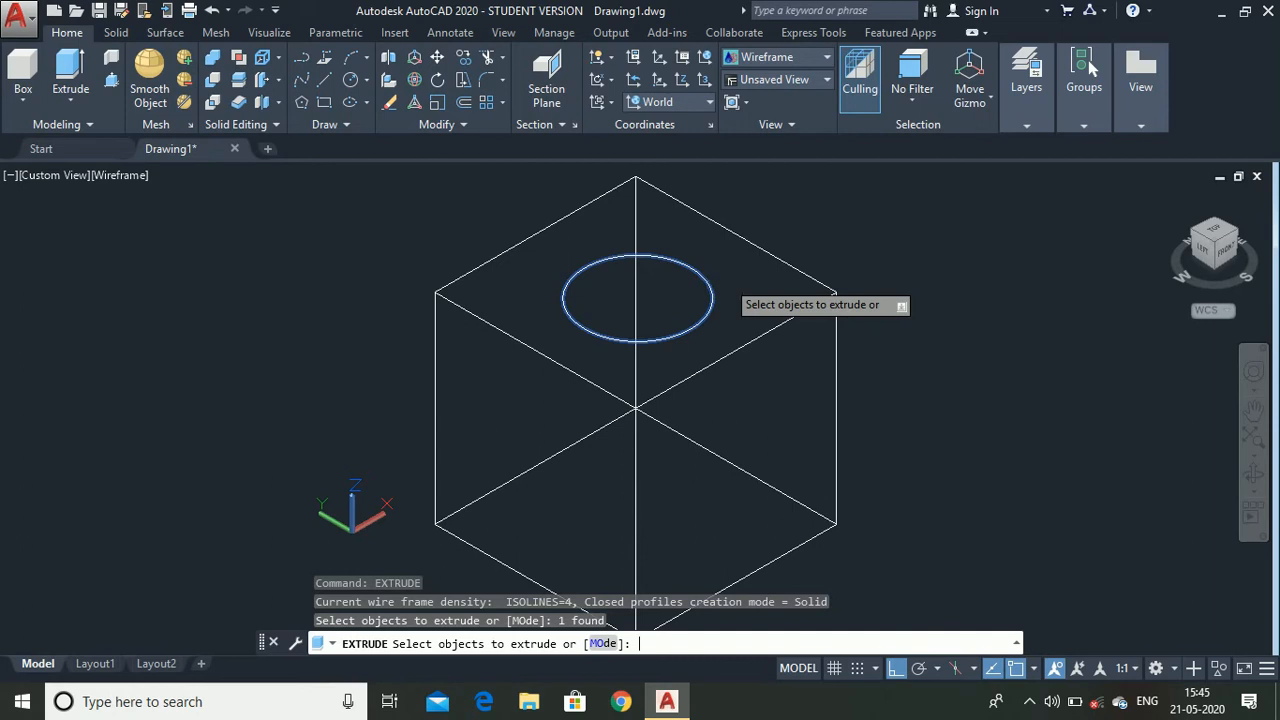
key(Return)
scroll(732, 263, down, 4)
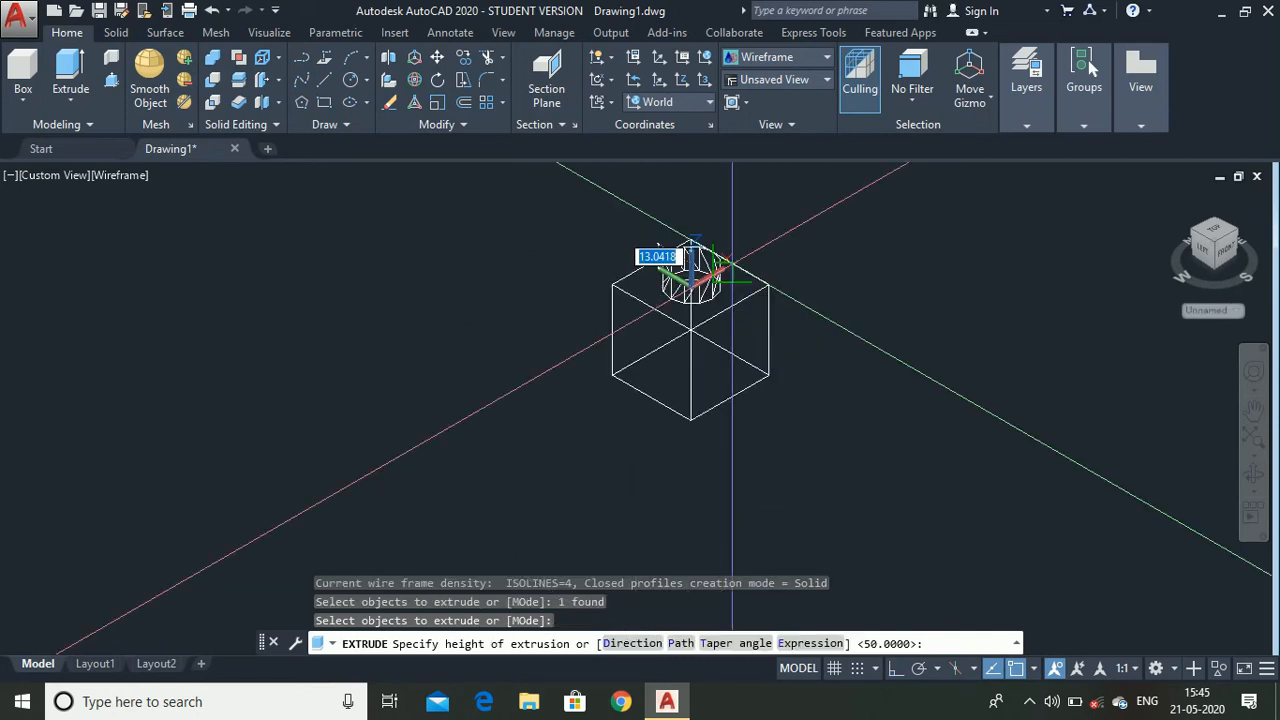
scroll(712, 490, up, 2)
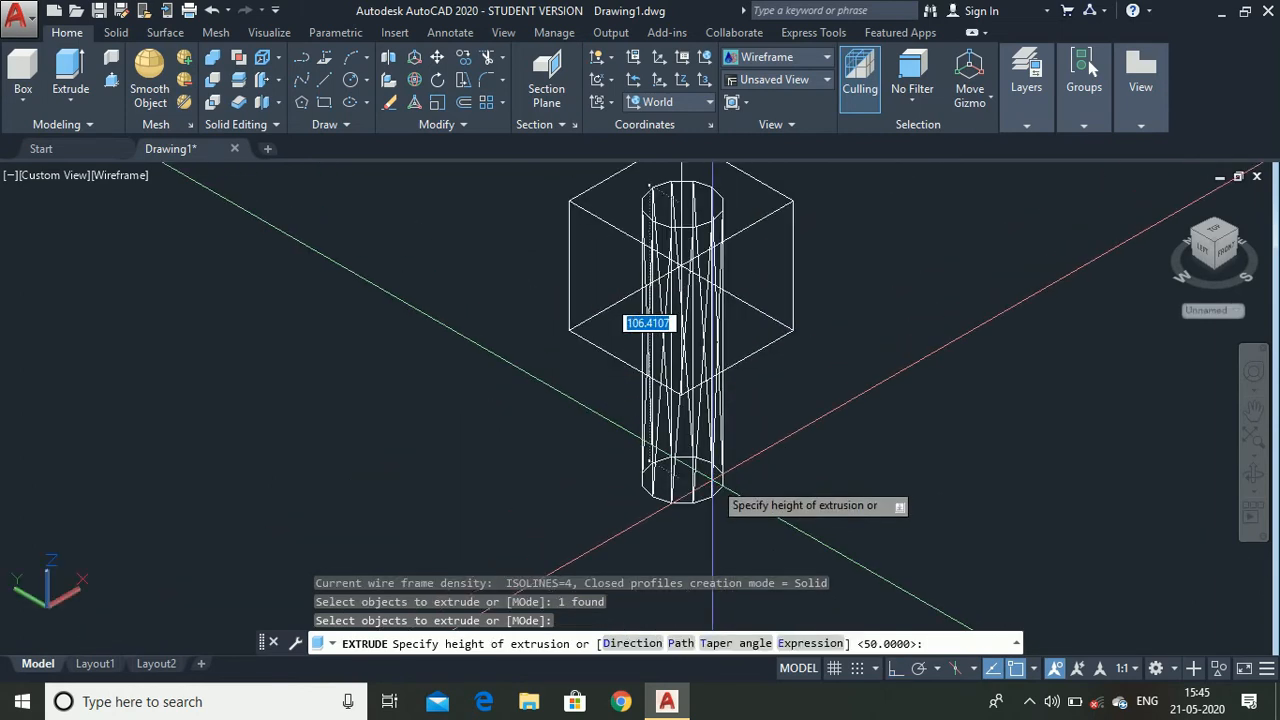
click(712, 490)
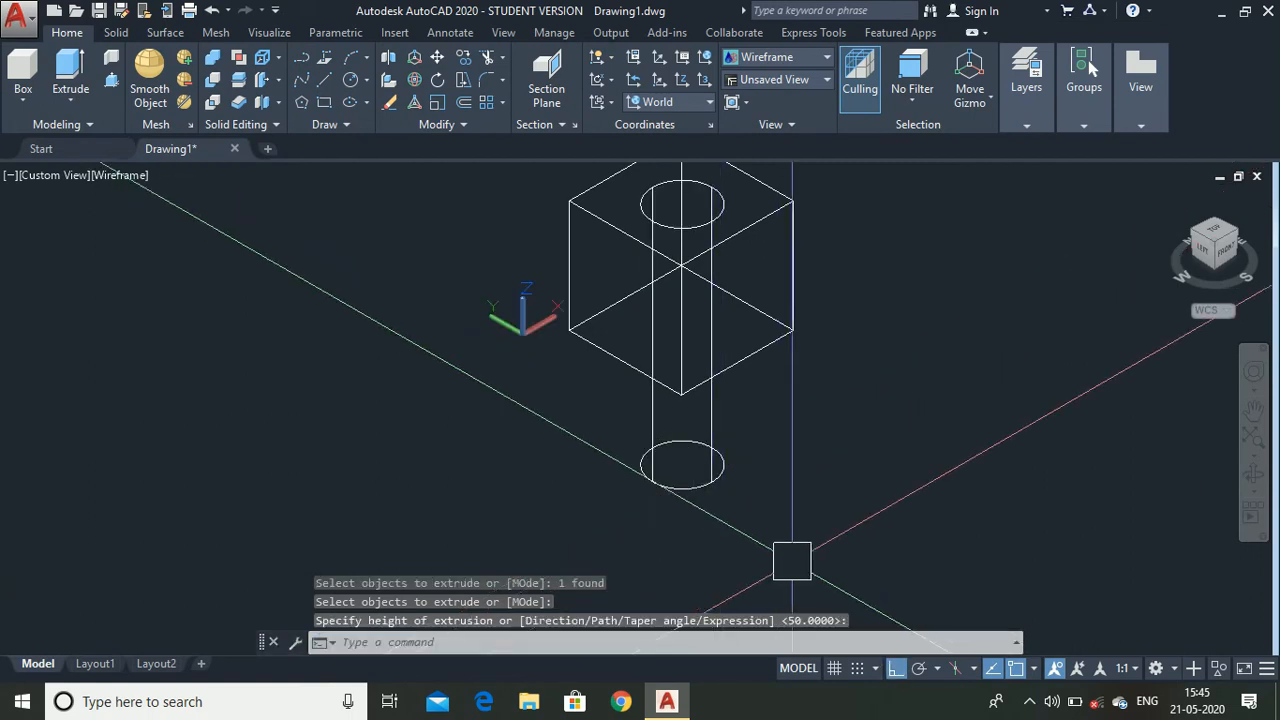
scroll(792, 561, down, 2)
scroll(867, 381, up, 1)
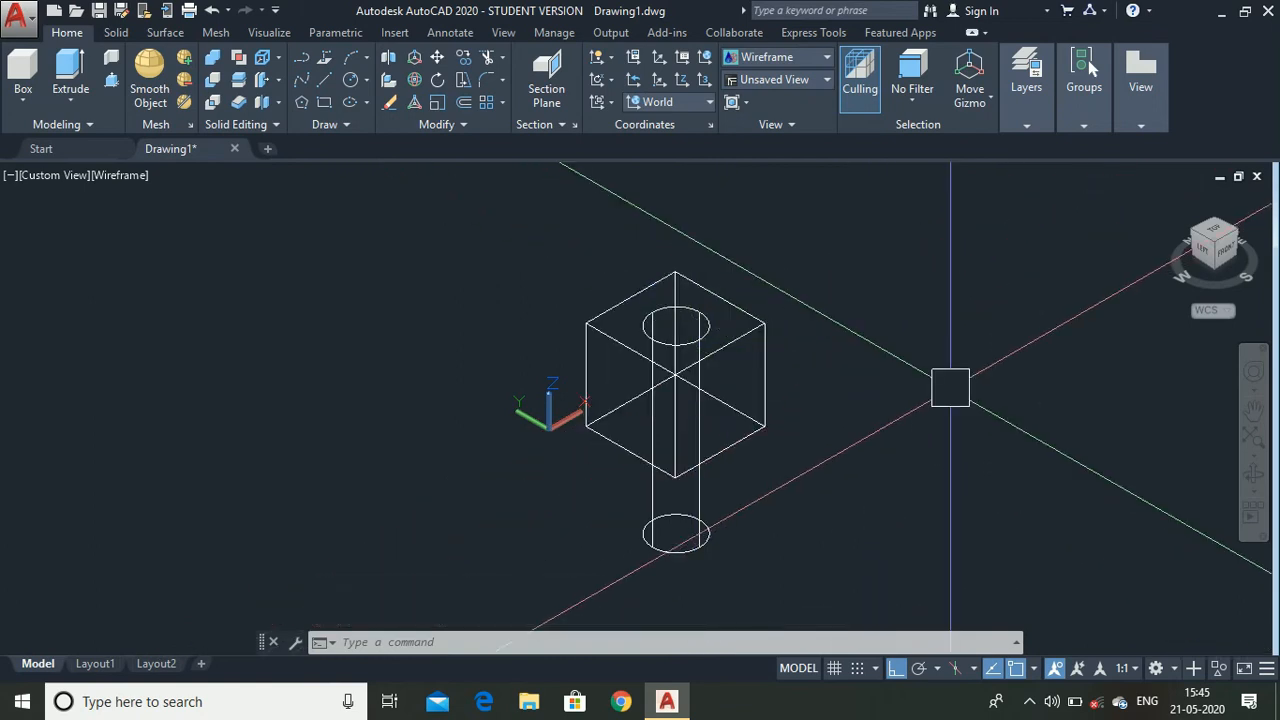
- Subtract the cylinder from the cube to cut a round through hole
text(tr)
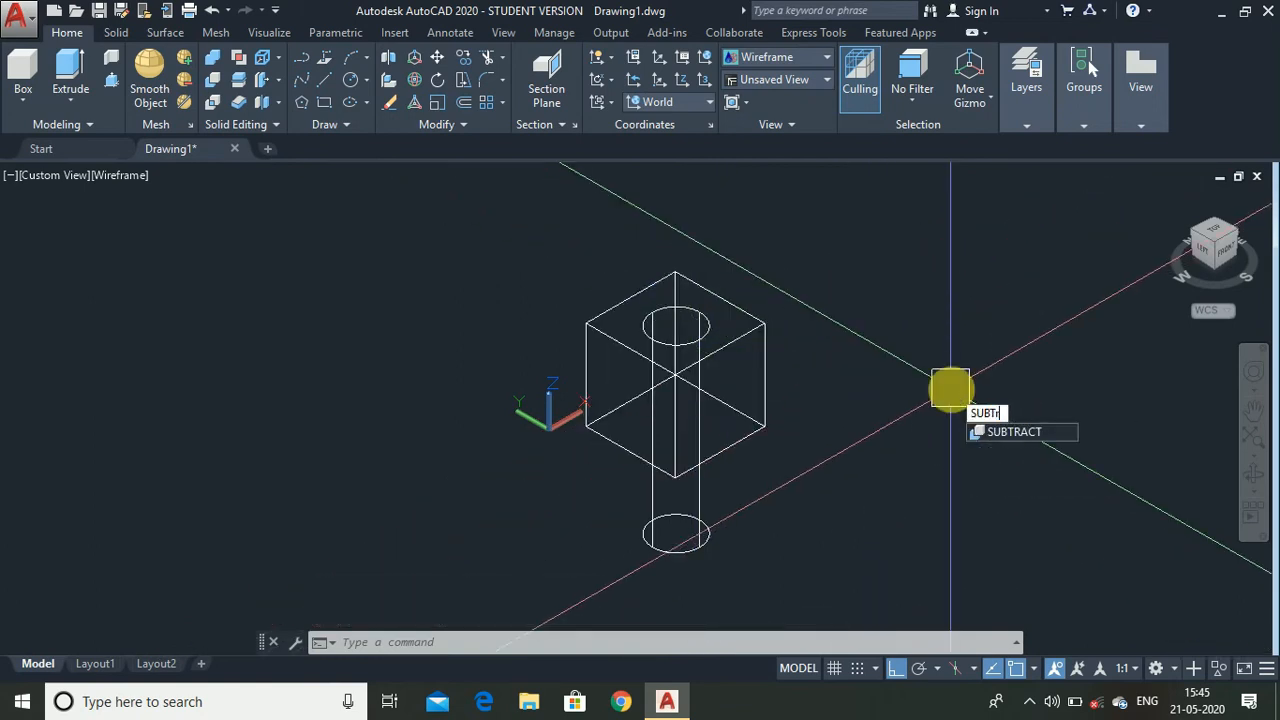
text(av)
key(BackSpace)
text(ct)
key(Return)
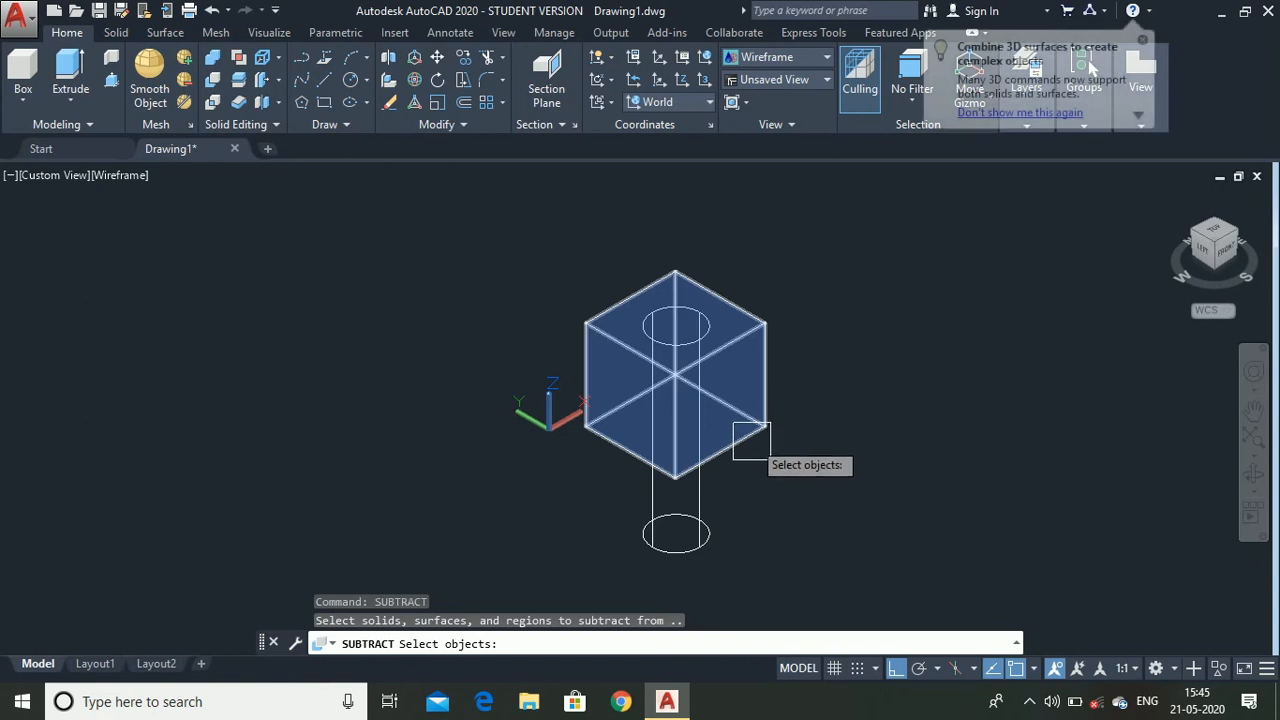
click(754, 434)
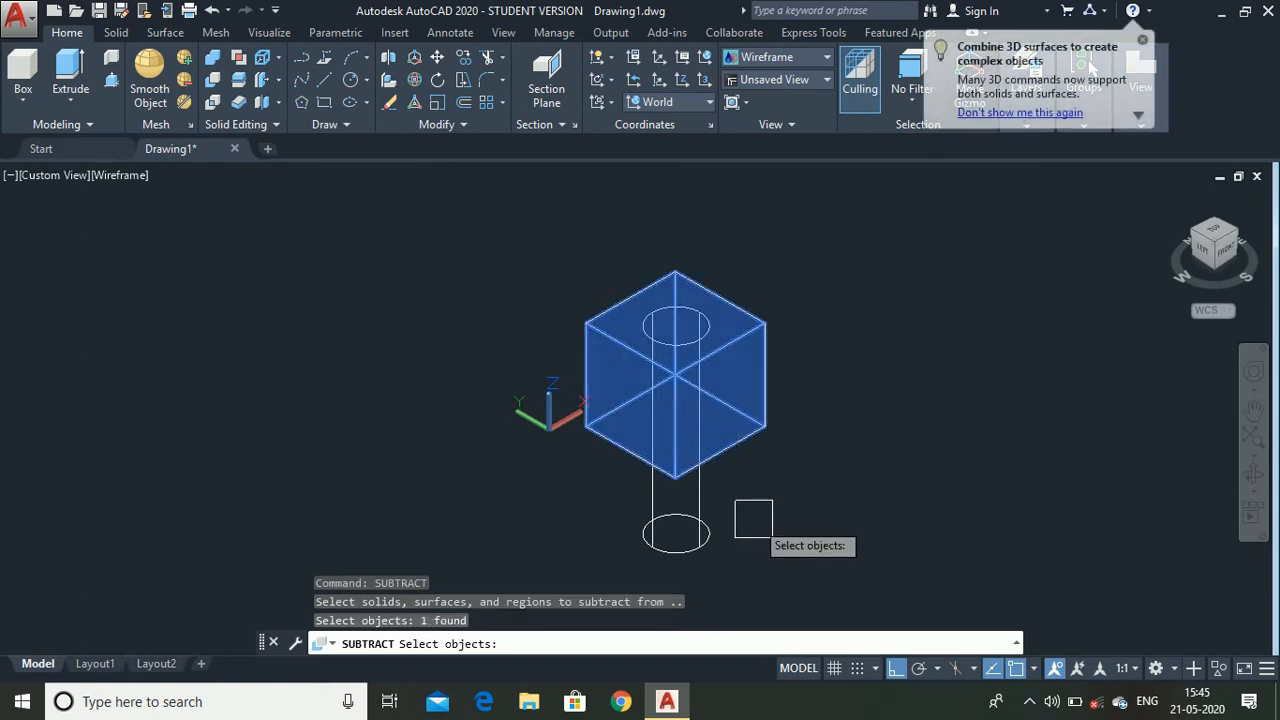
key(Return)
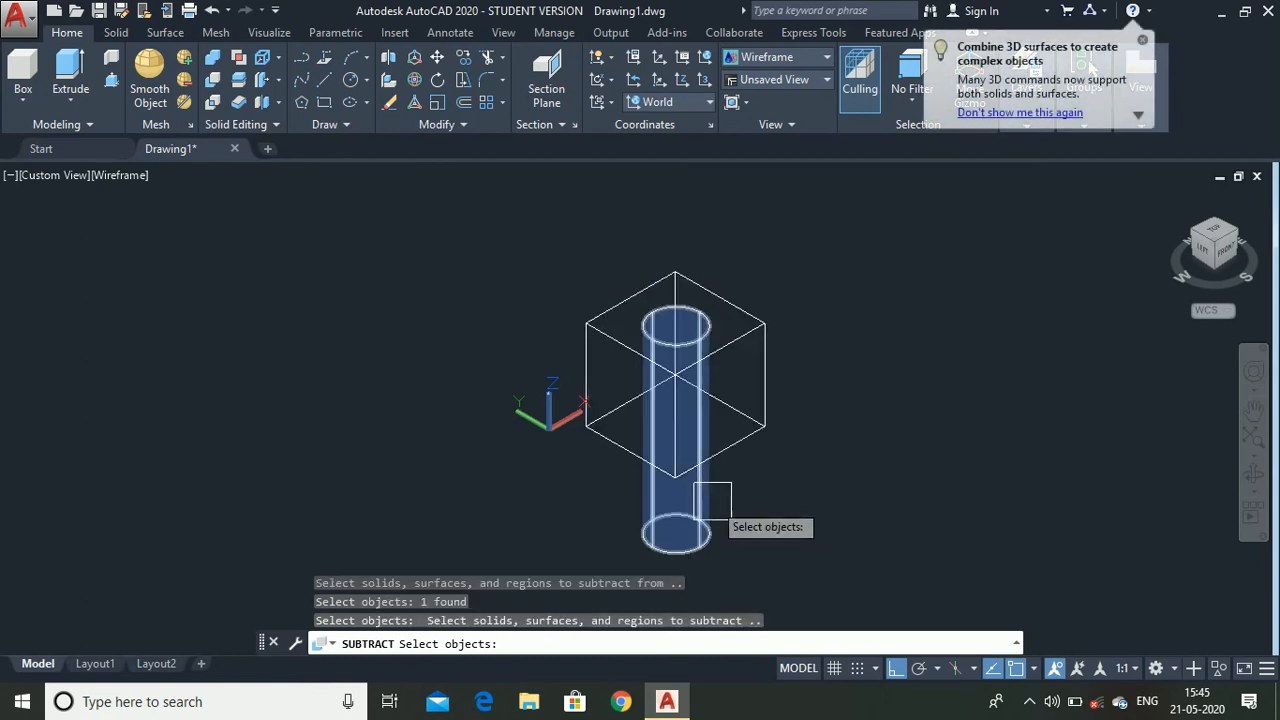
click(720, 507)
key(Return)
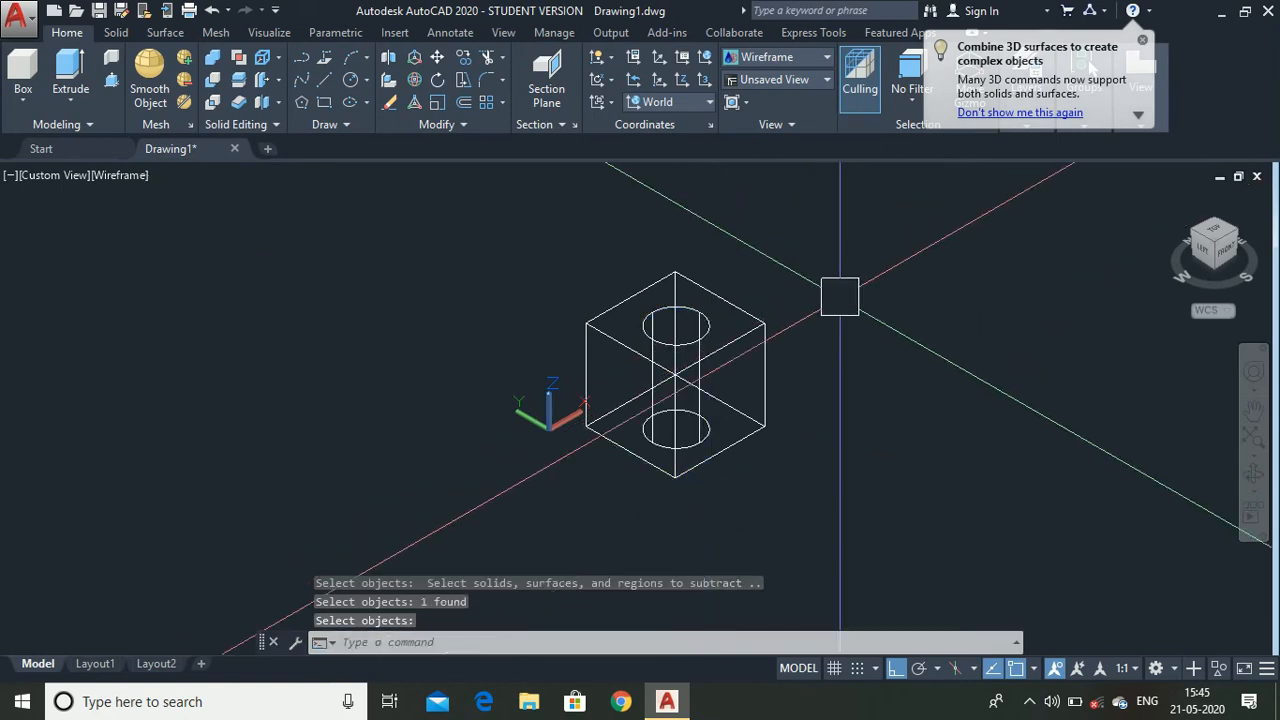
scroll(829, 347, up, 3)
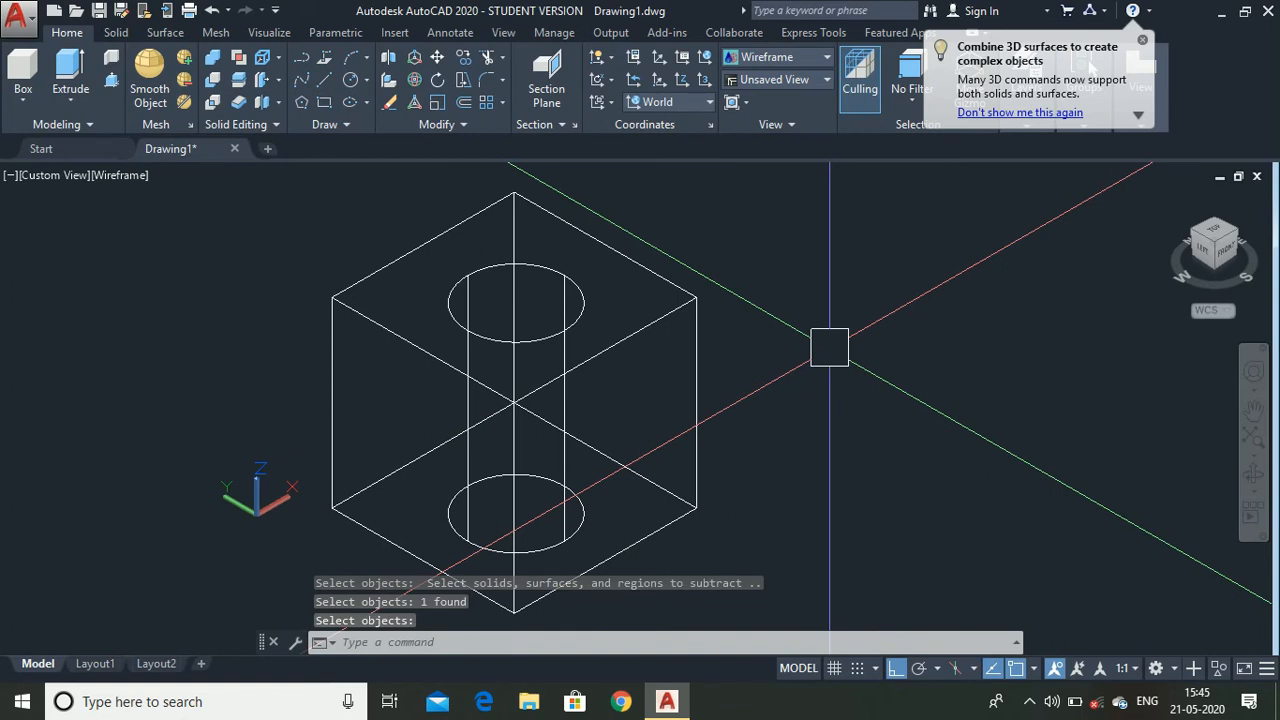
- Try the Shaded visual style on the drilled cube, and set the display to Shaded with edges
click(825, 58)
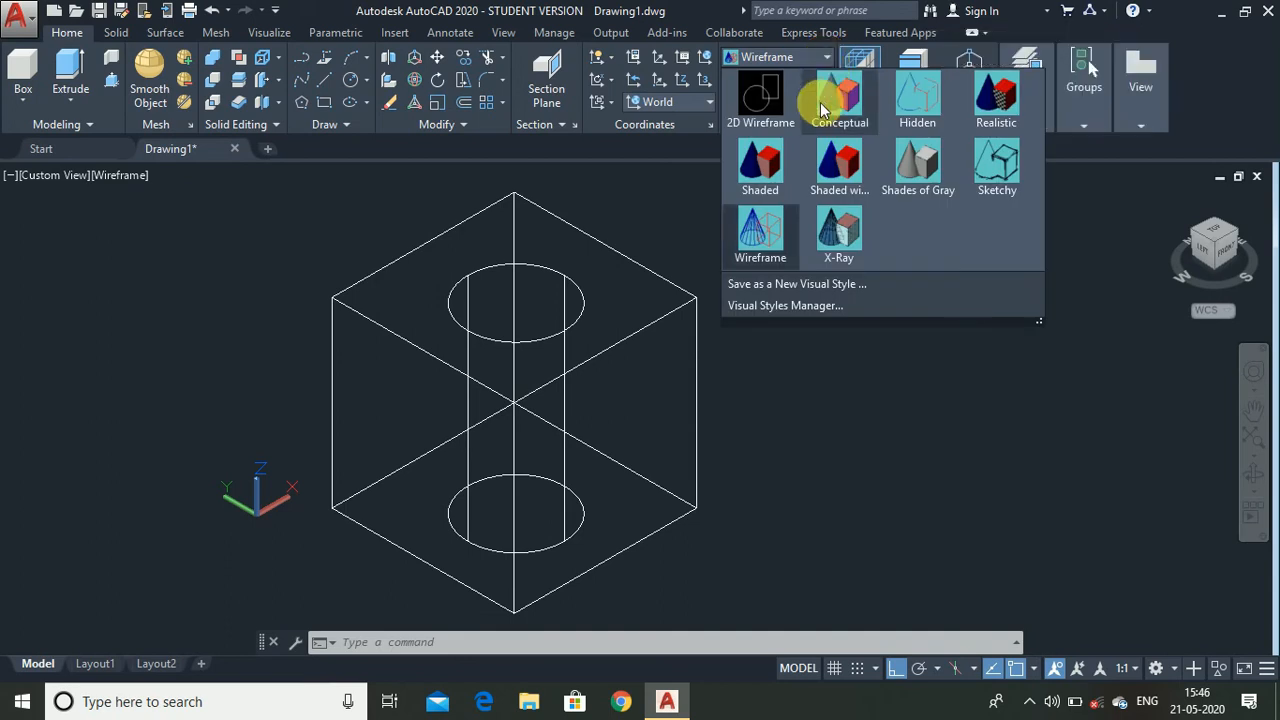
click(778, 186)
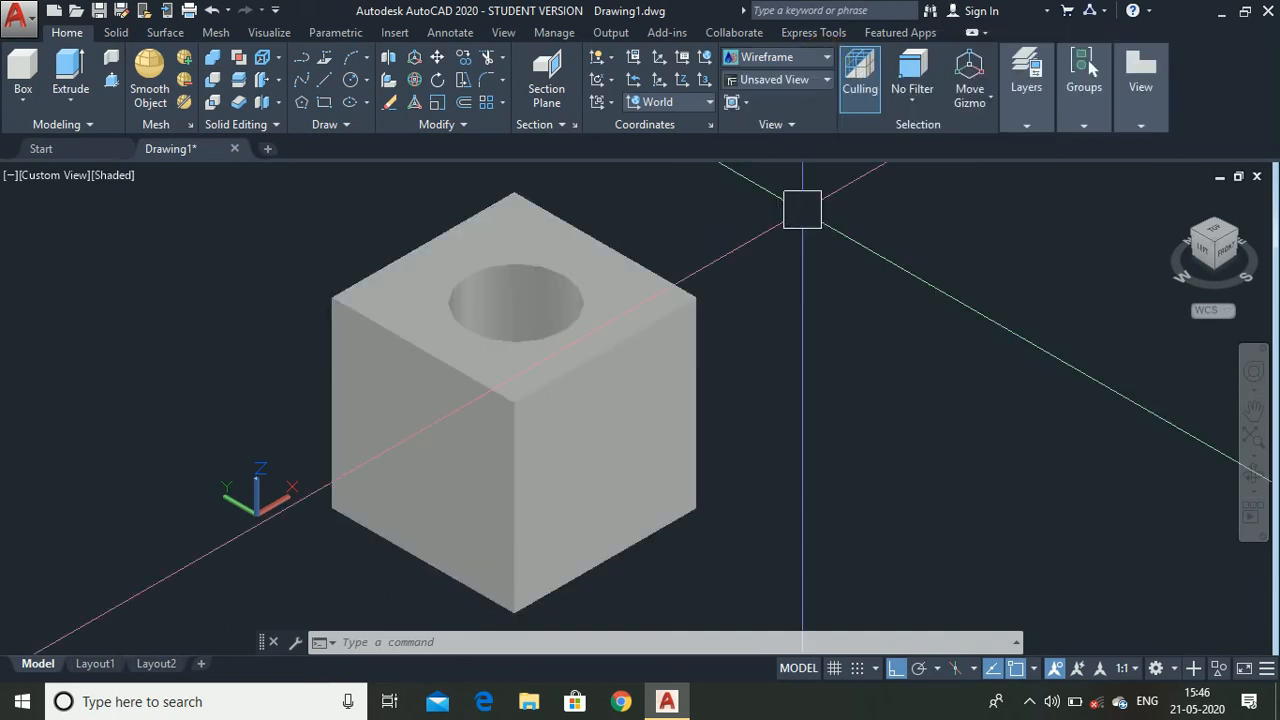
click(825, 60)
click(828, 188)
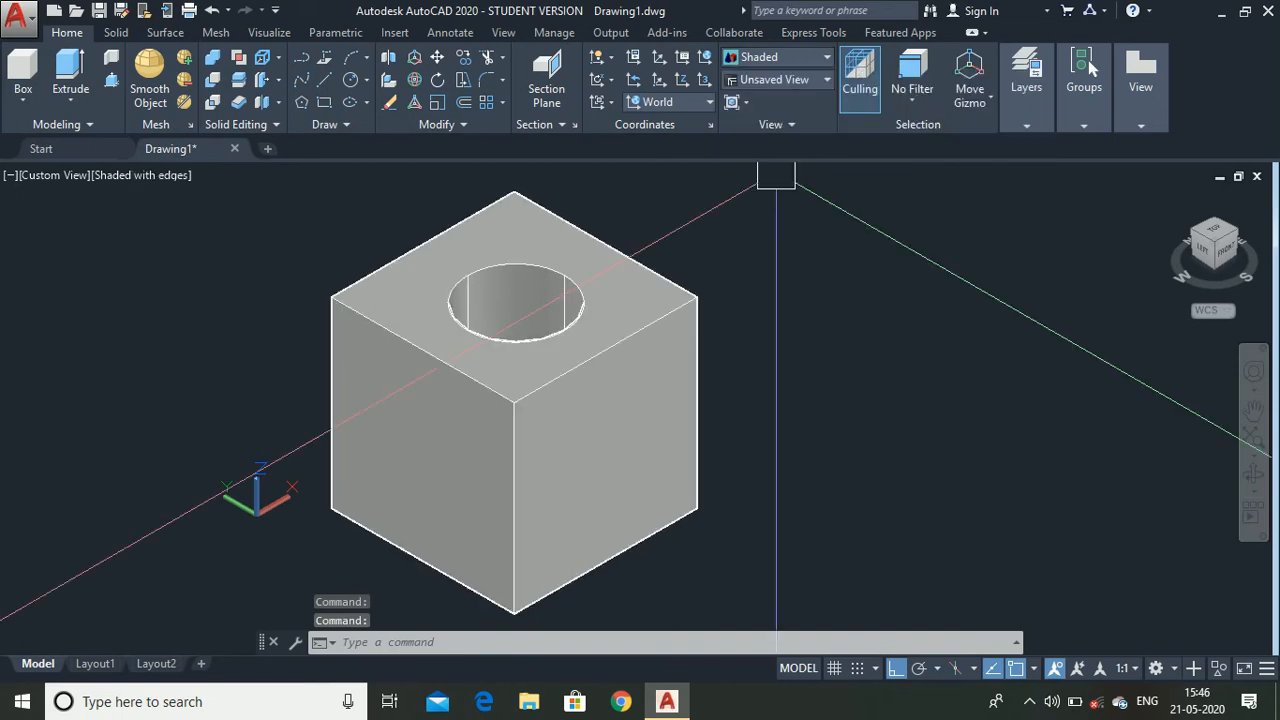
click(1240, 233)
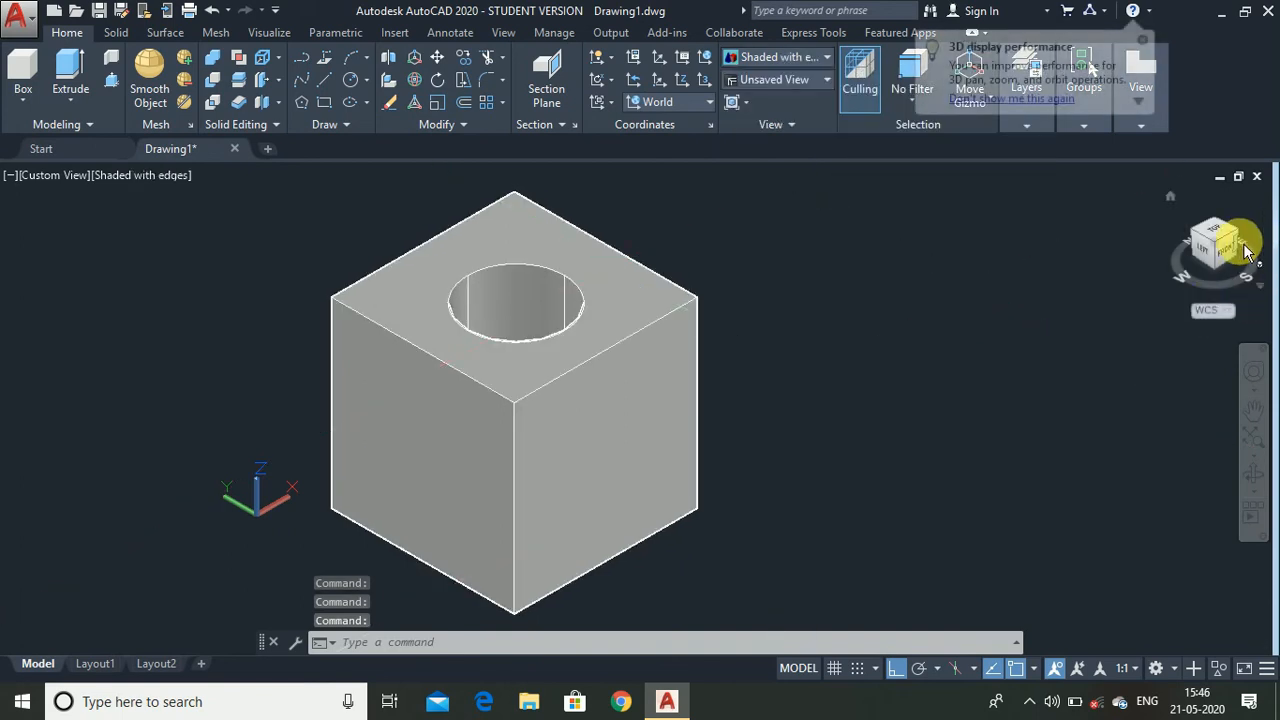
- Examine the drilled cube in SE isometric, top and SW isometric views, including a close look at the UCS axes
click(1243, 237)
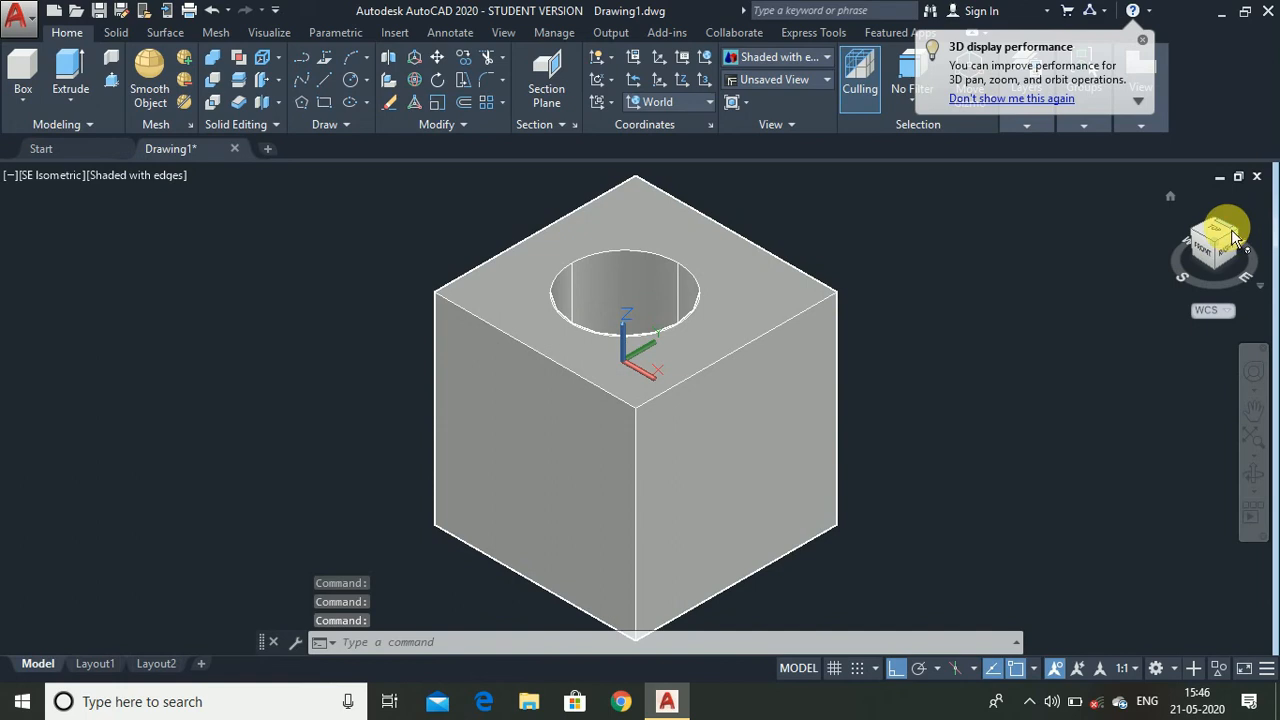
click(1222, 242)
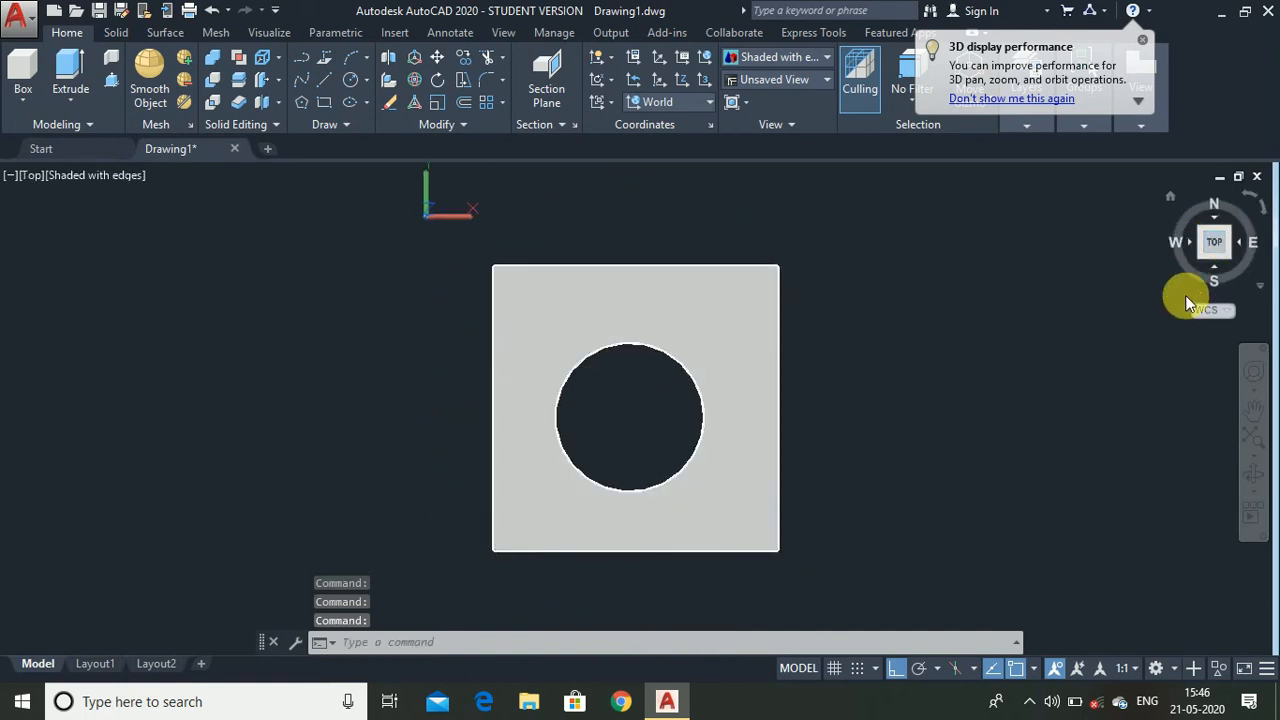
click(1207, 258)
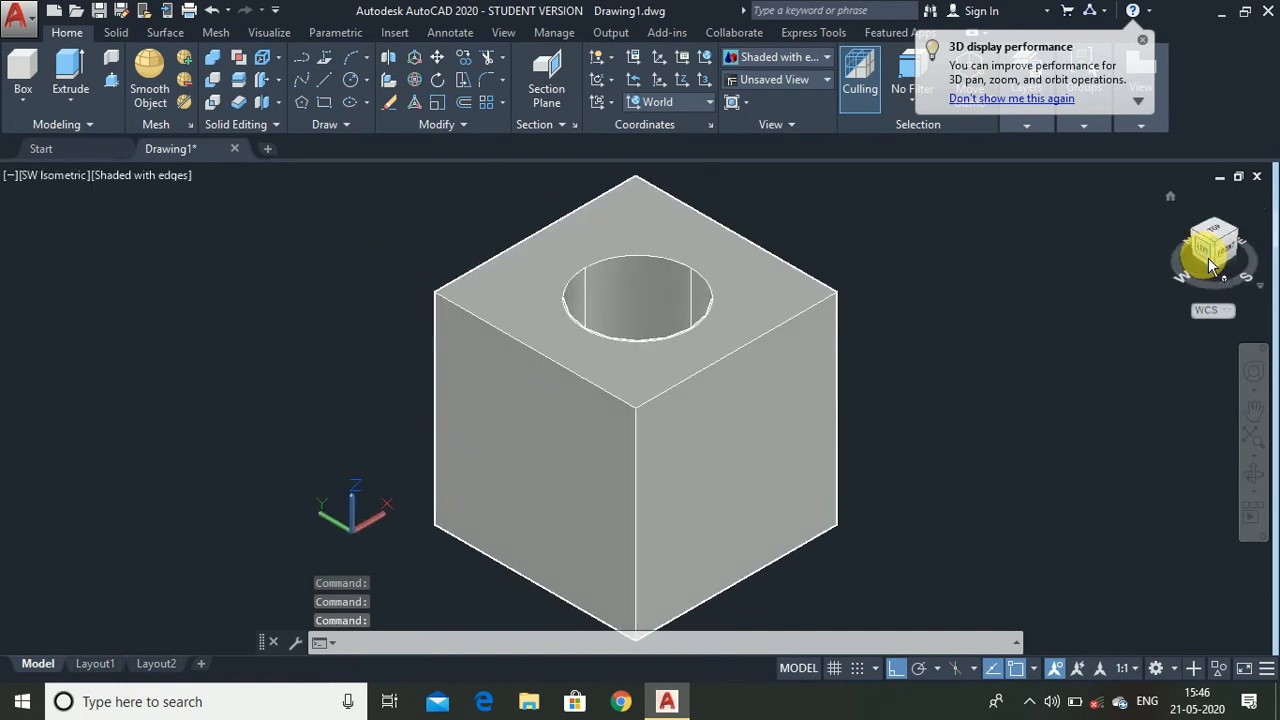
scroll(747, 358, down, 2)
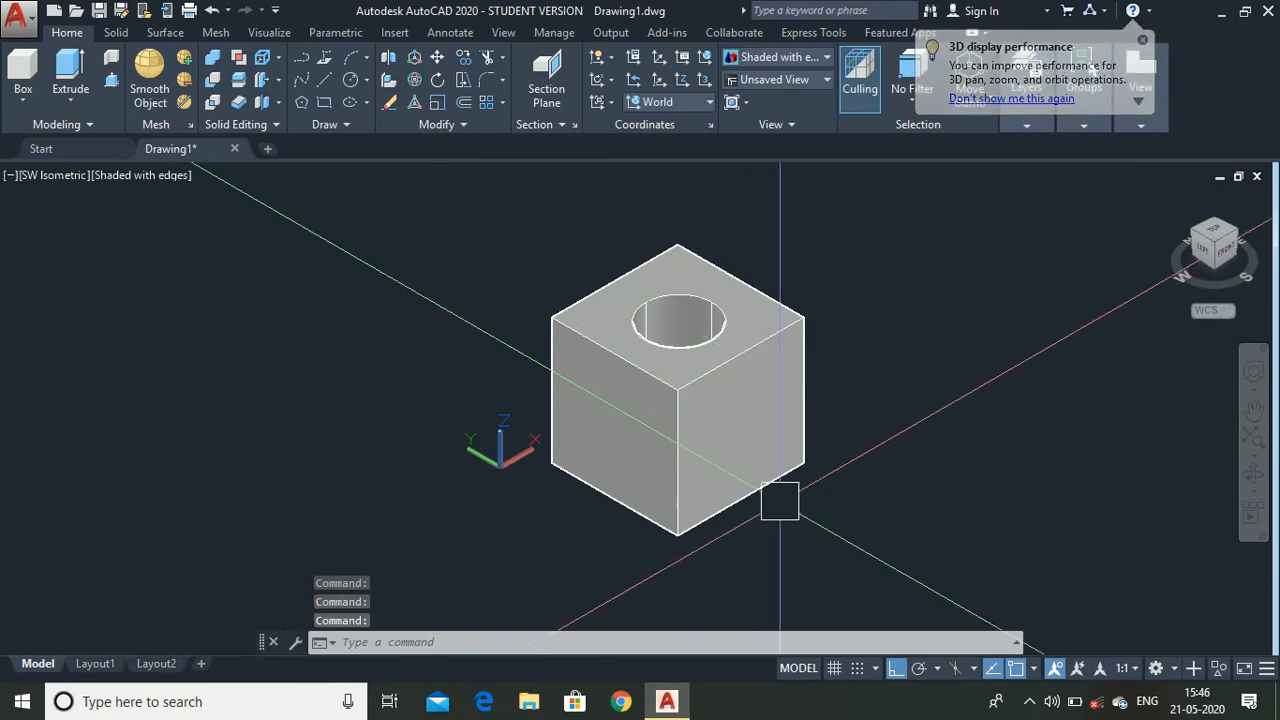
click(1213, 238)
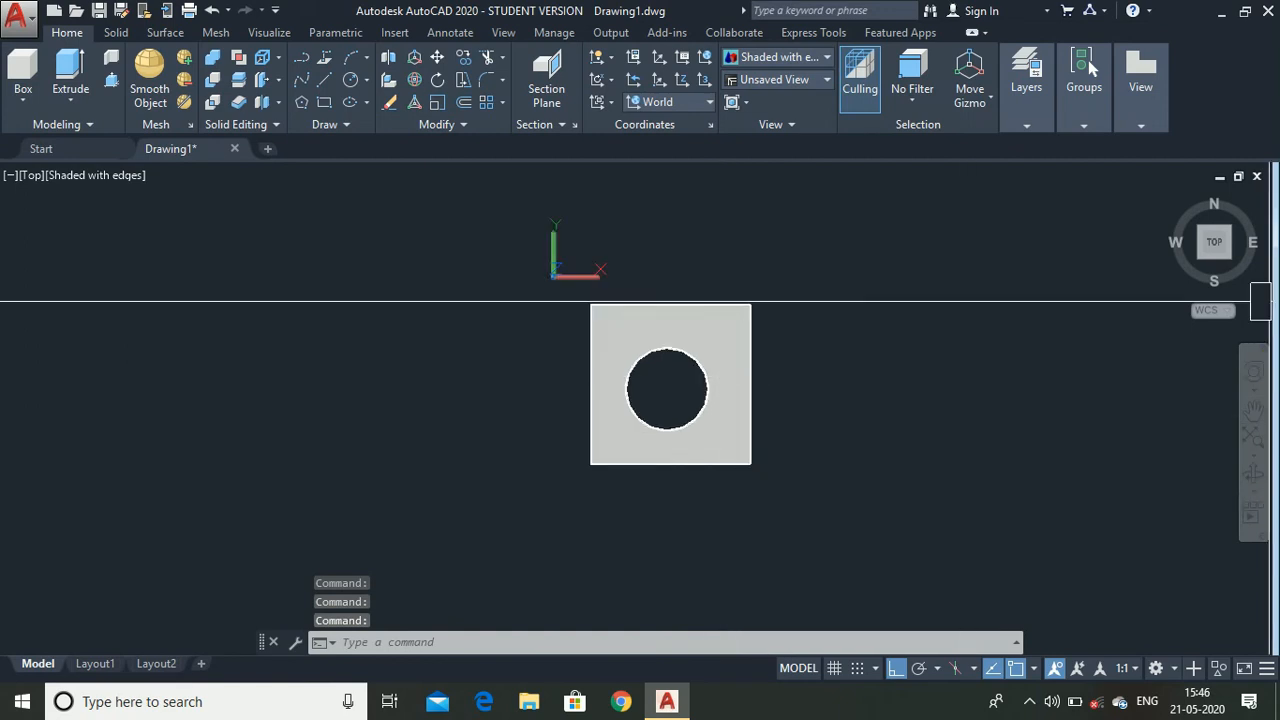
click(1206, 257)
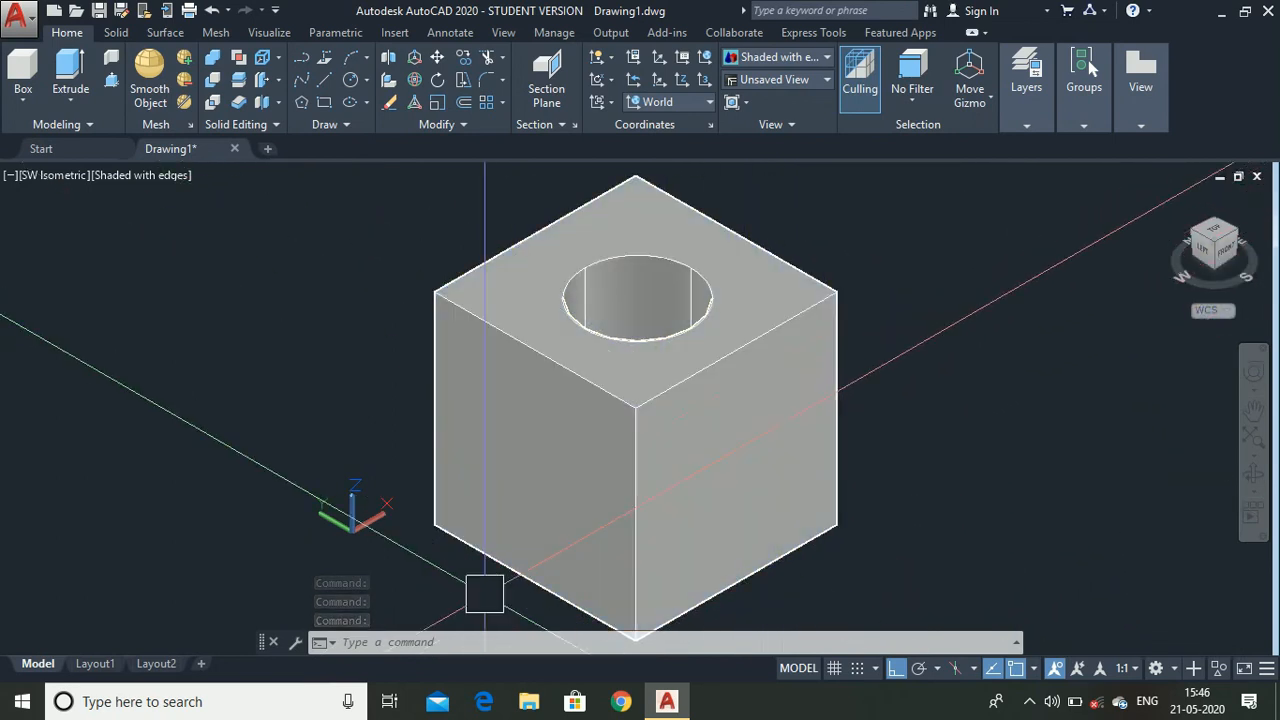
scroll(345, 575, up, 2)
scroll(360, 568, up, 3)
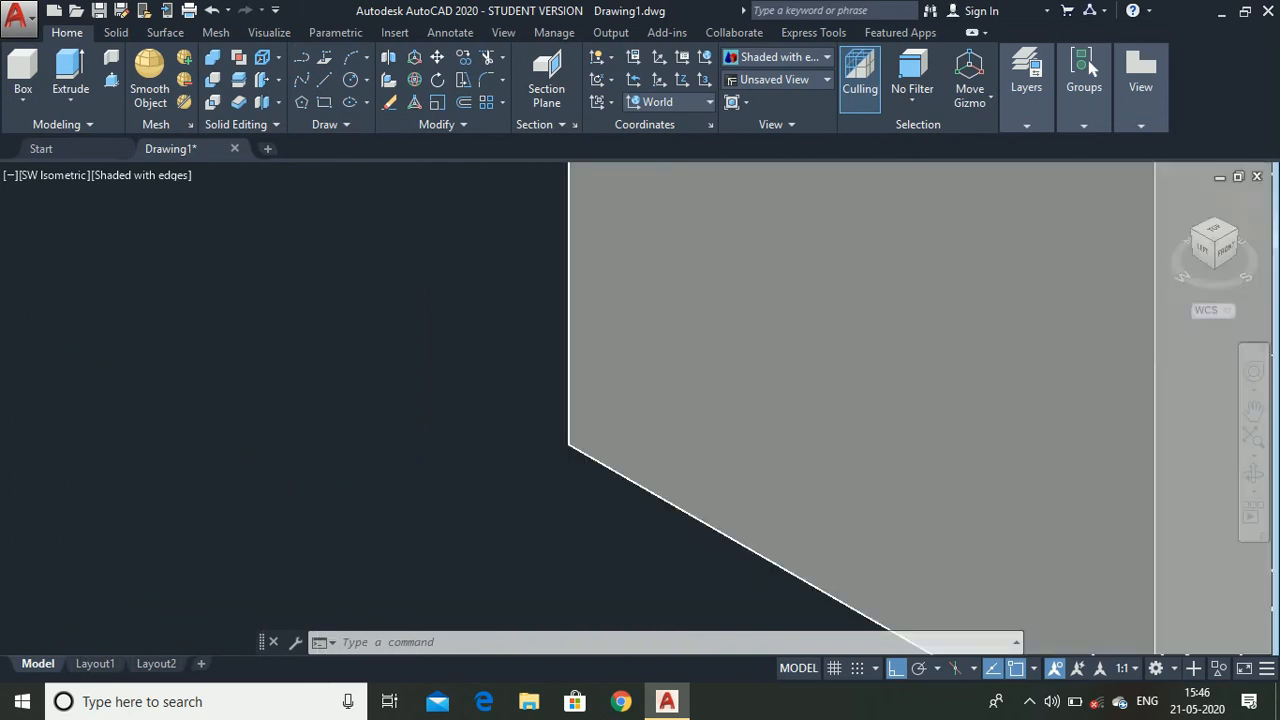
scroll(363, 566, down, 2)
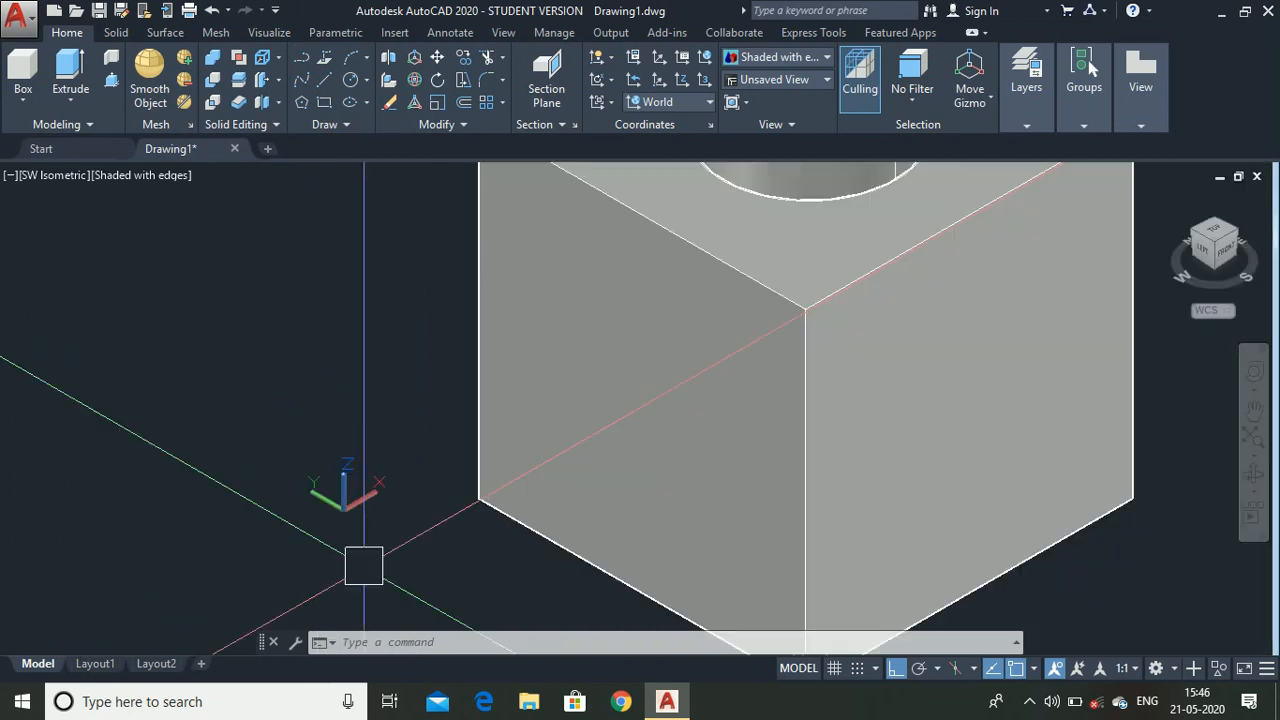
scroll(365, 521, up, 3)
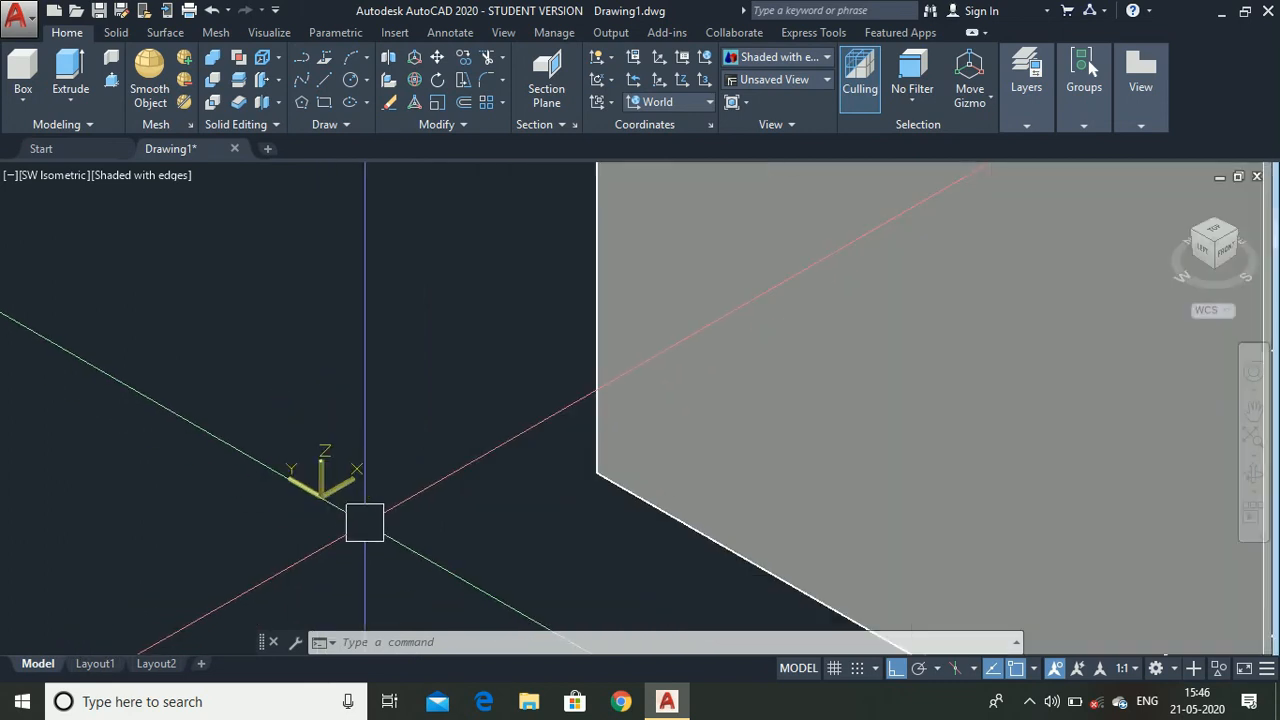
scroll(310, 493, up, 3)
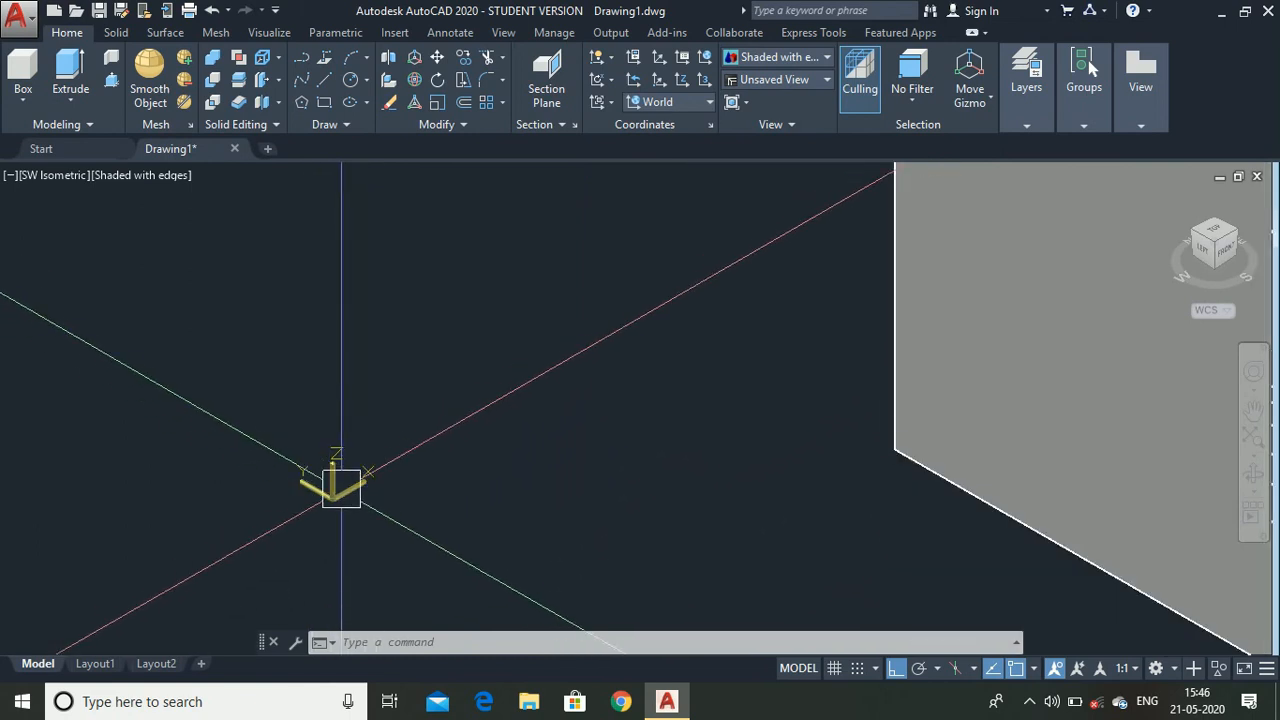
scroll(341, 479, down, 3)
scroll(343, 471, down, 3)
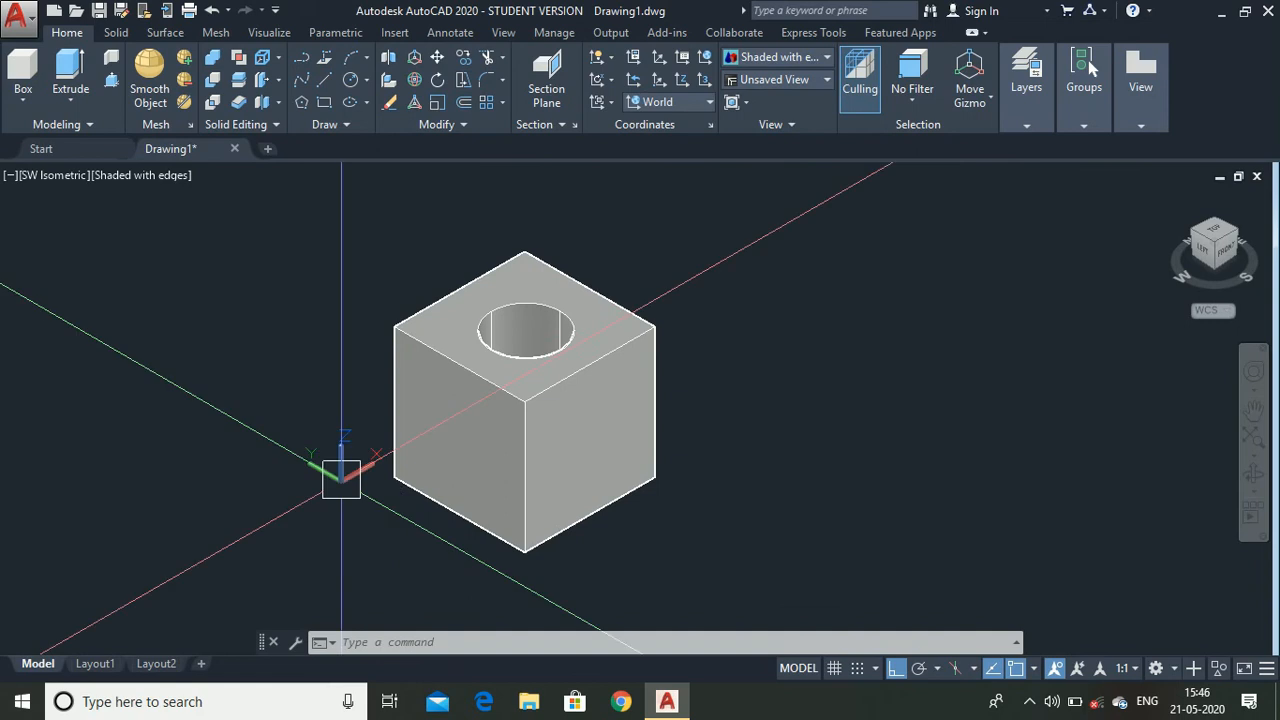
- Switch to the Front view and align the UCS to the current view with the View option
click(1236, 266)
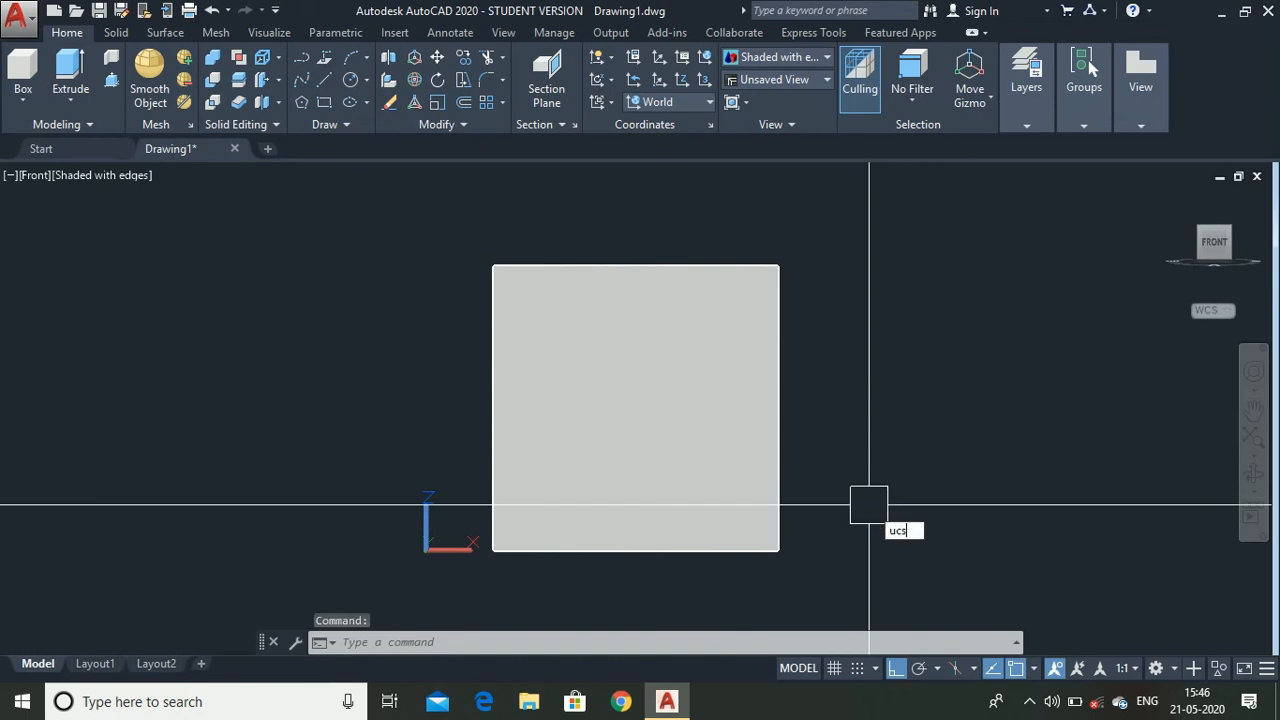
key(Return)
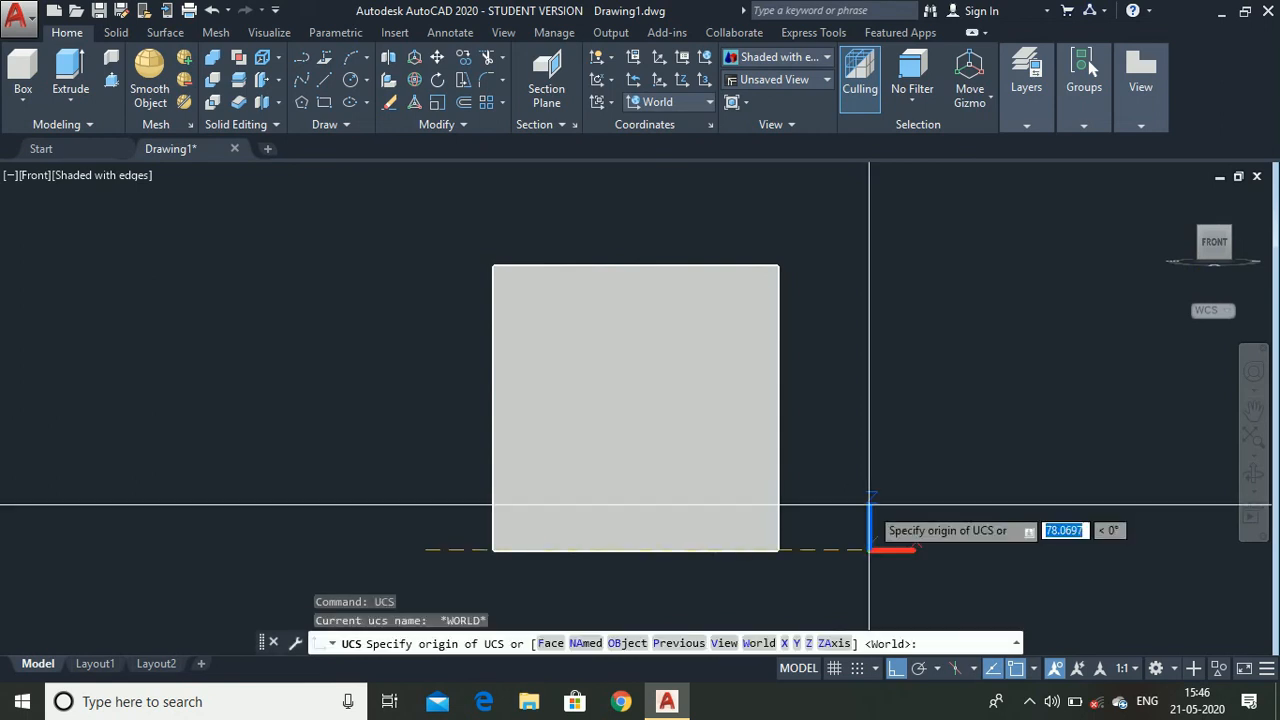
text(view)
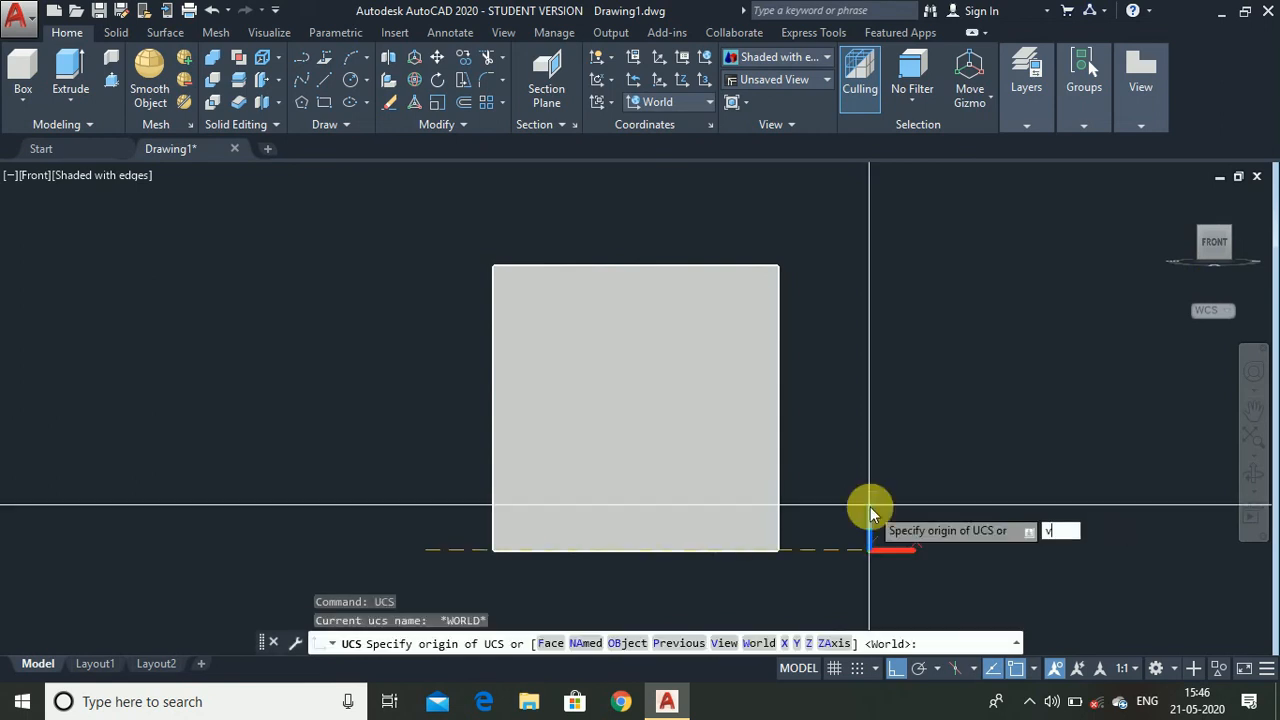
key(Return)
text(v)
key(Return)
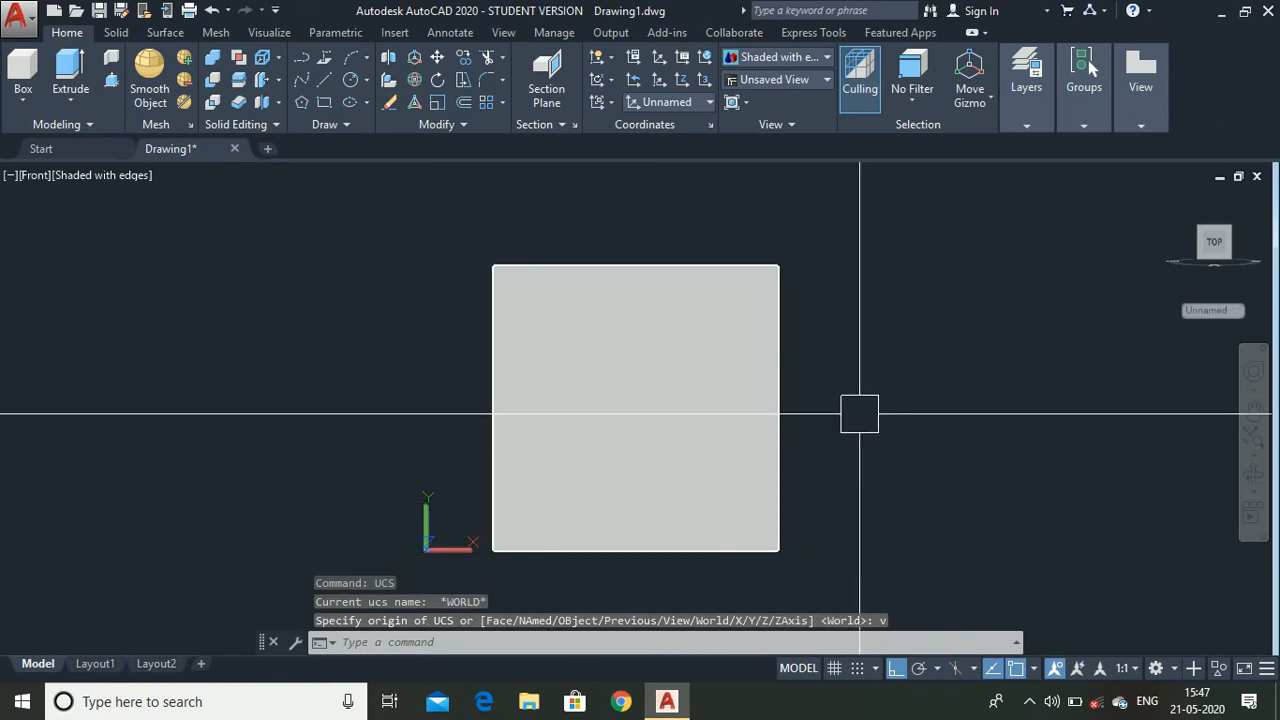
- Draw a circle near the centre of the cube's front face, spanning about two-thirds of the face's width
text(c)
key(Return)
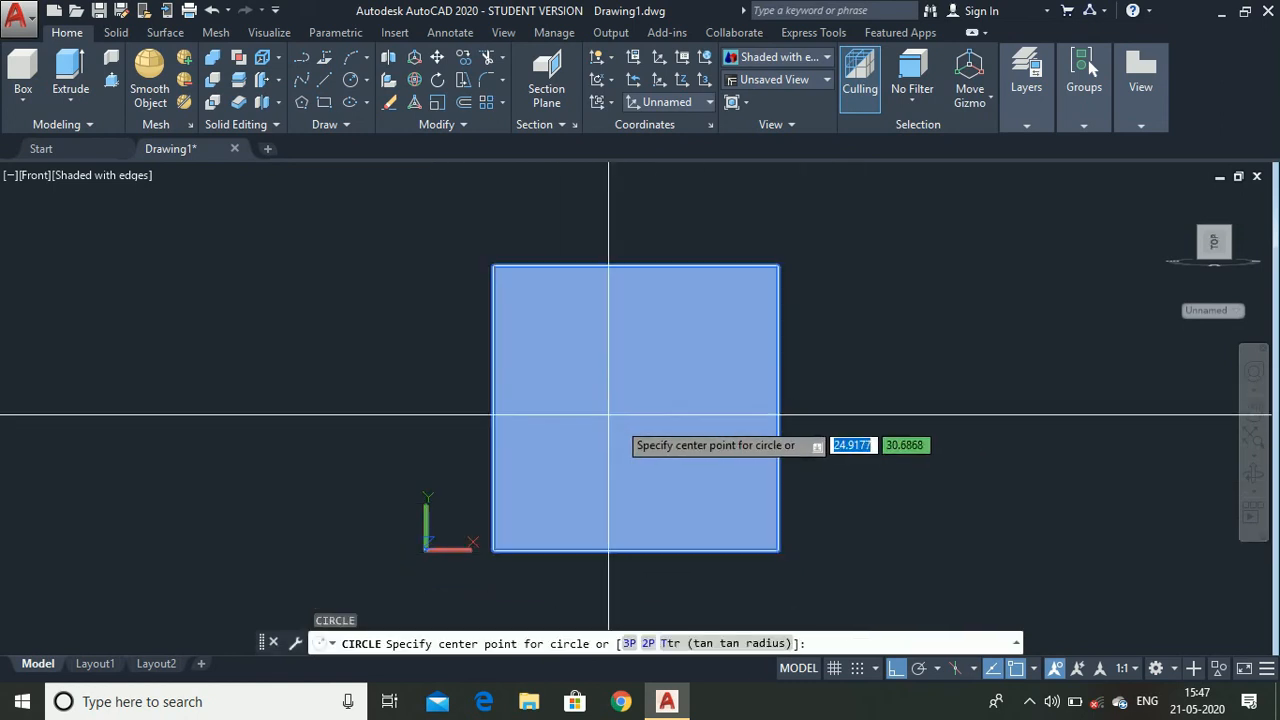
click(630, 420)
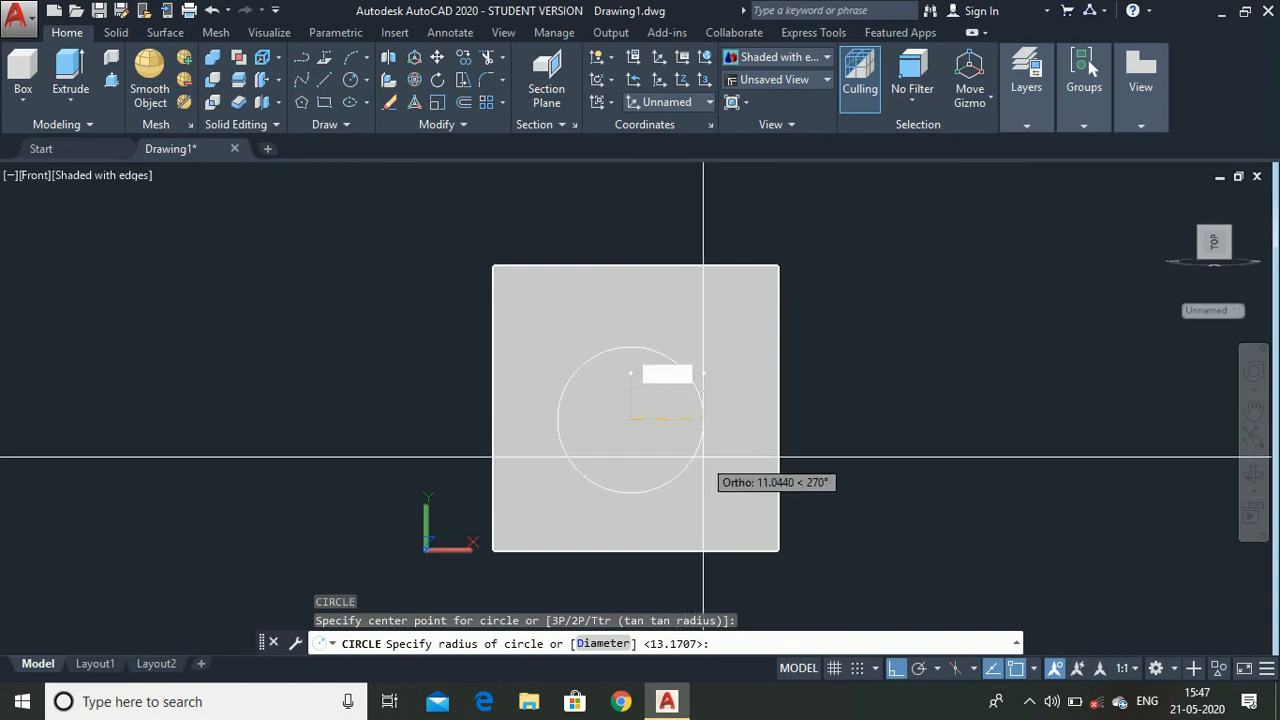
click(726, 373)
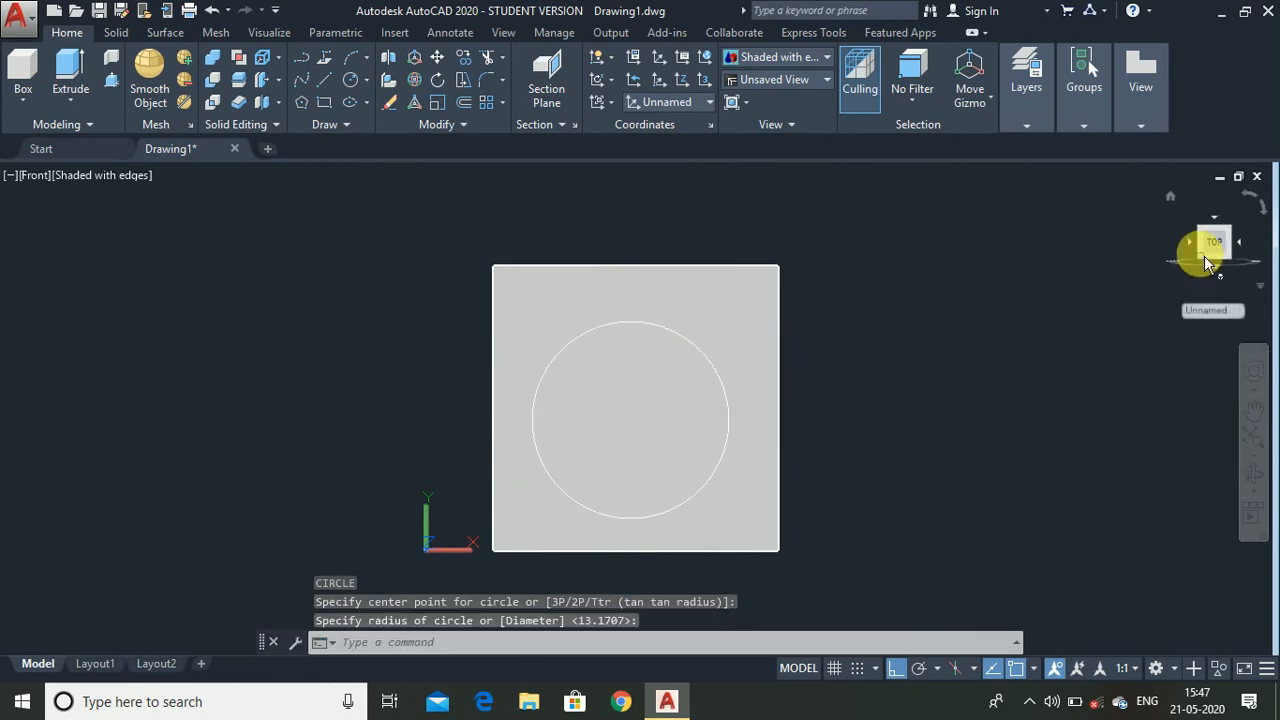
- Reset the UCS to the World coordinate system
text(ucs)
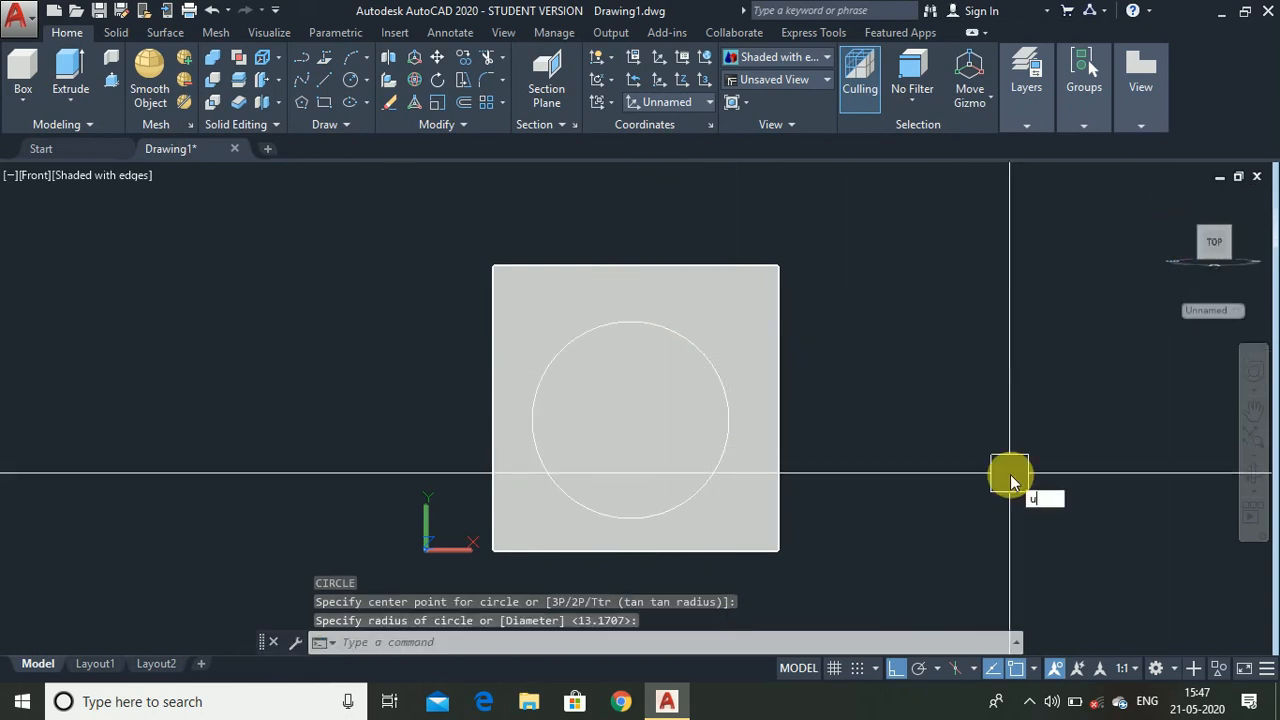
key(Return)
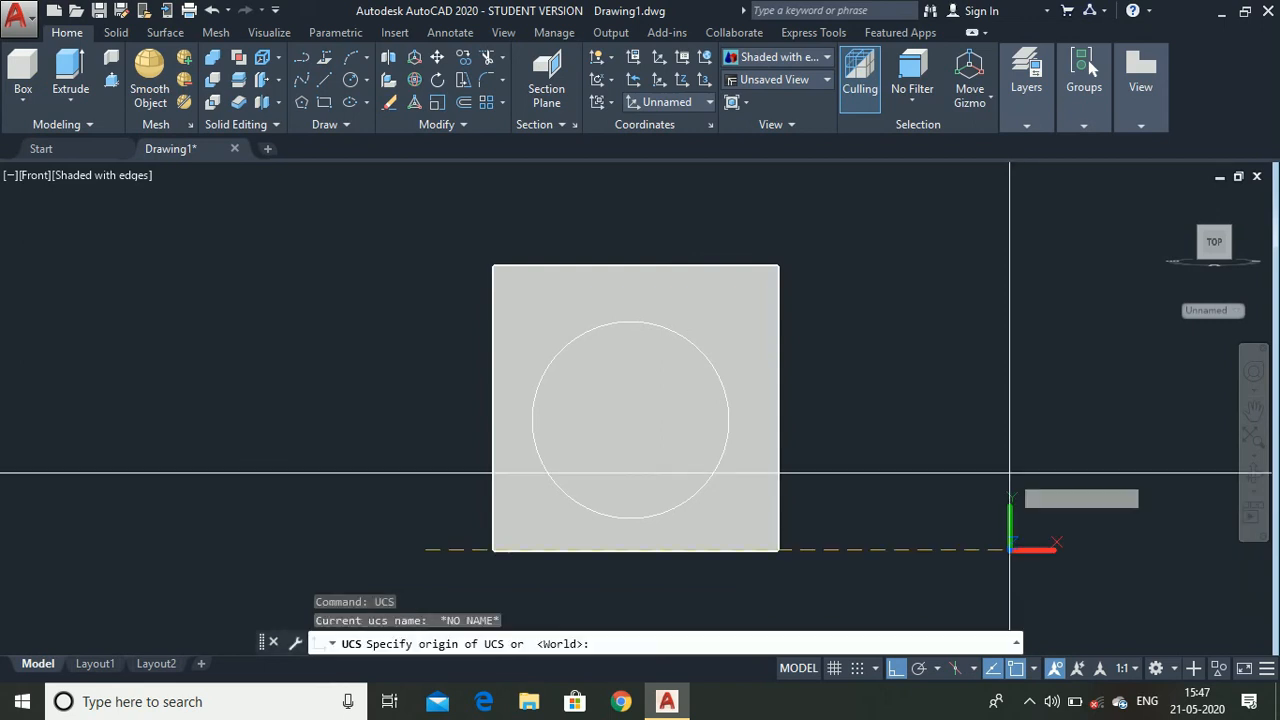
text(w)
key(Return)
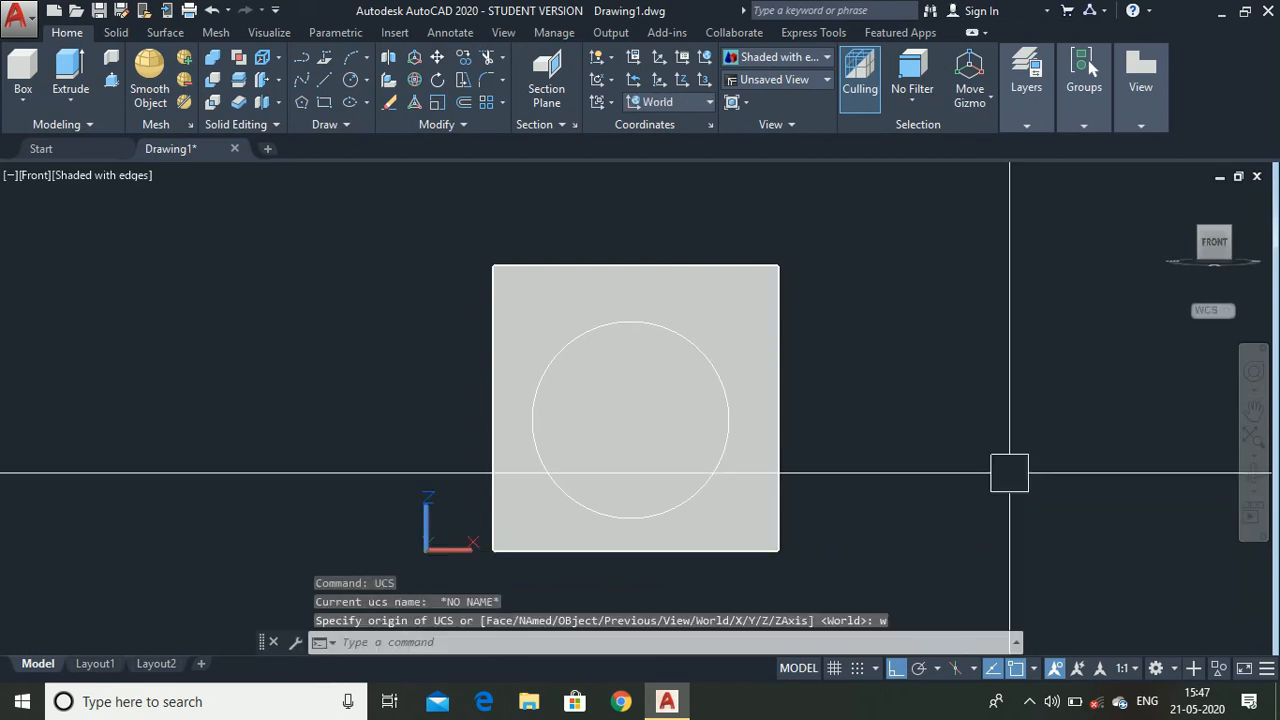
- Return from the Front view to the home isometric view and set it to parallel projection
mouse_move(1200, 216)
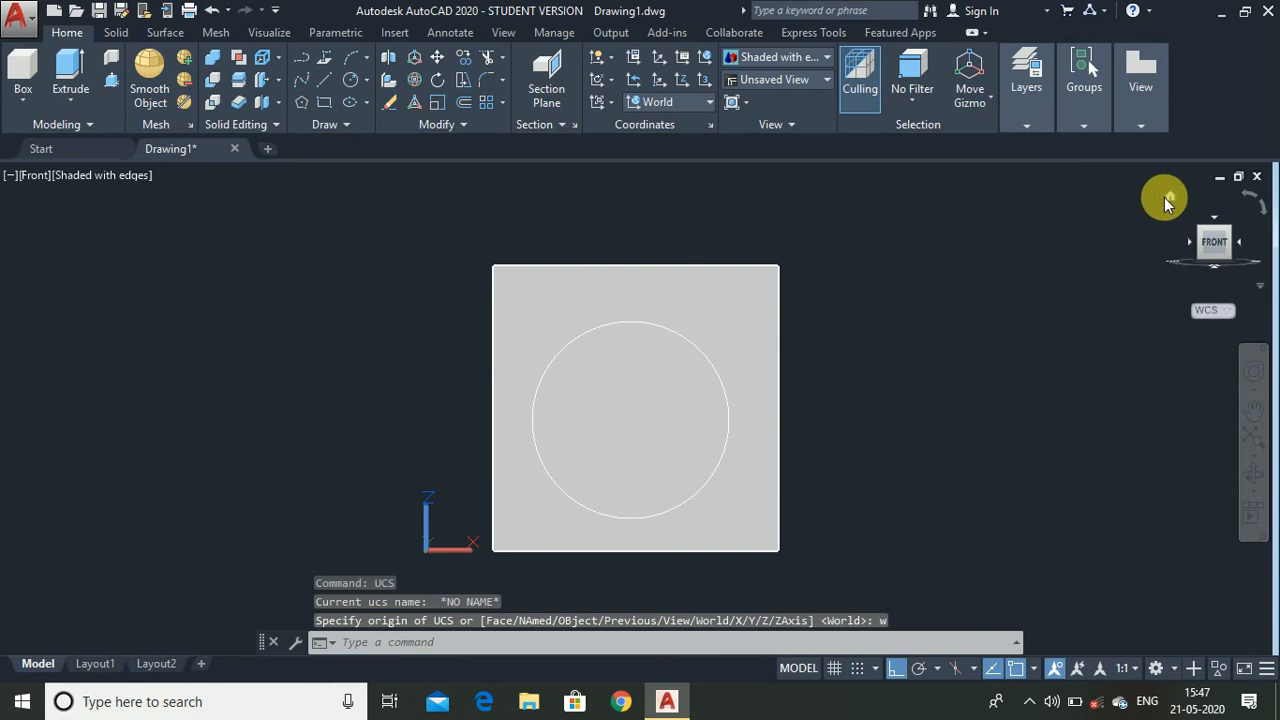
click(1175, 195)
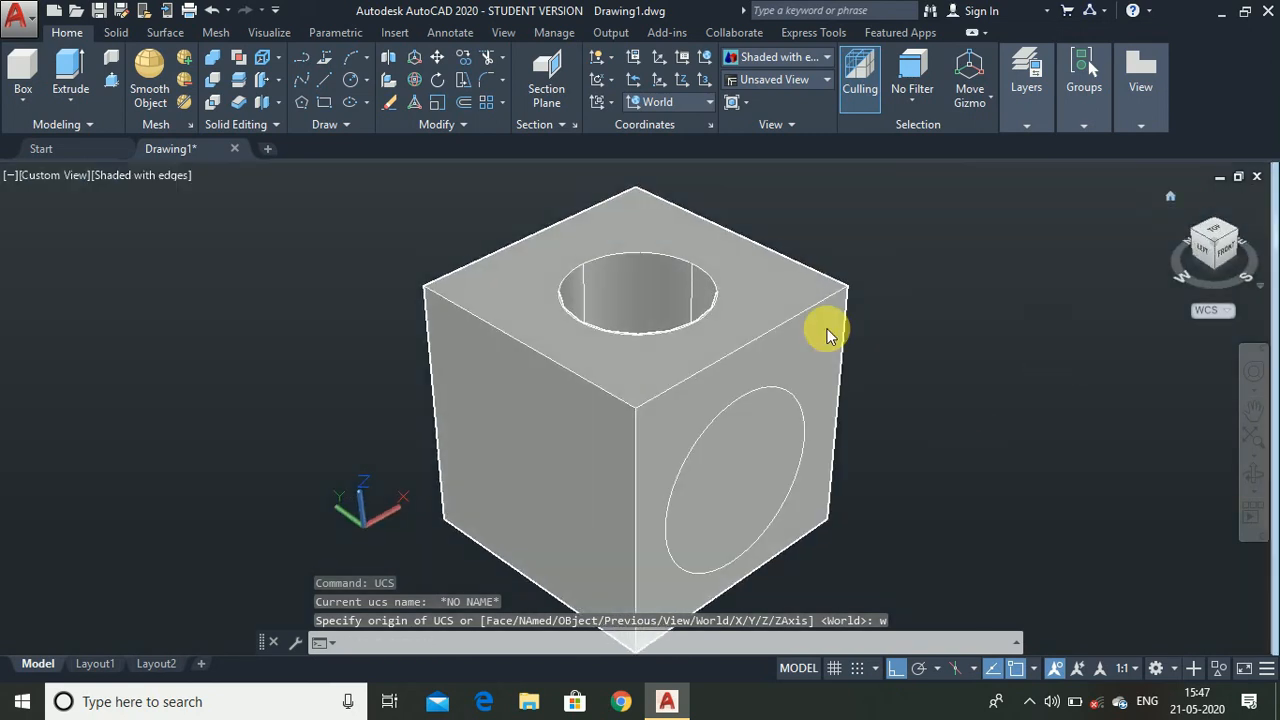
right_click(1240, 254)
click(1205, 285)
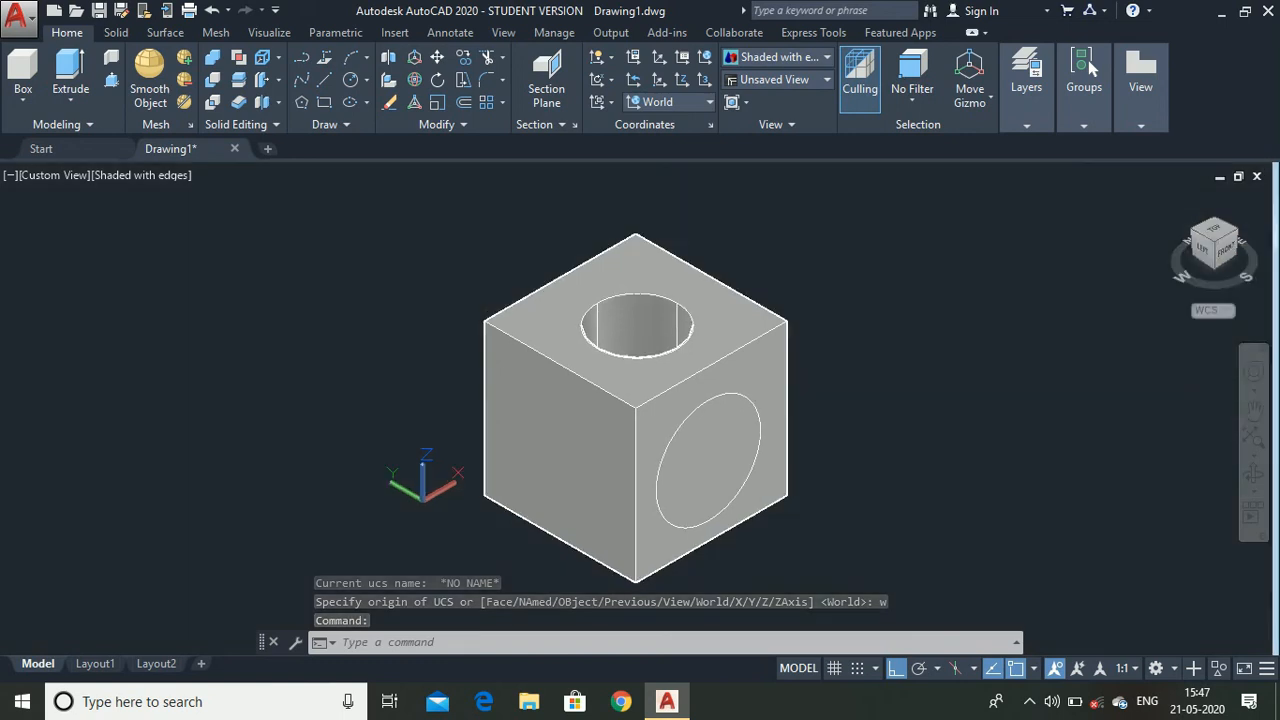
- Extrude the front-face circle 100 units outward from the cube into a solid cylinder
text(ext)
key(Return)
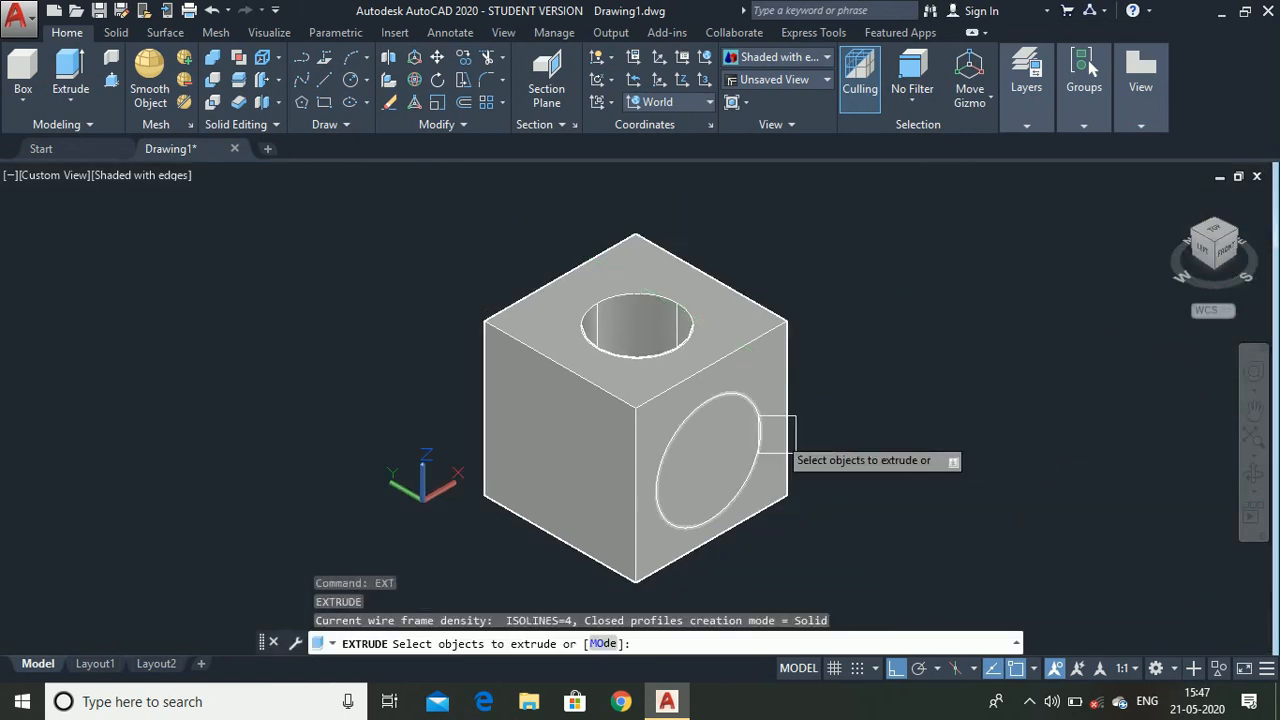
click(776, 433)
key(Return)
scroll(785, 430, down, 2)
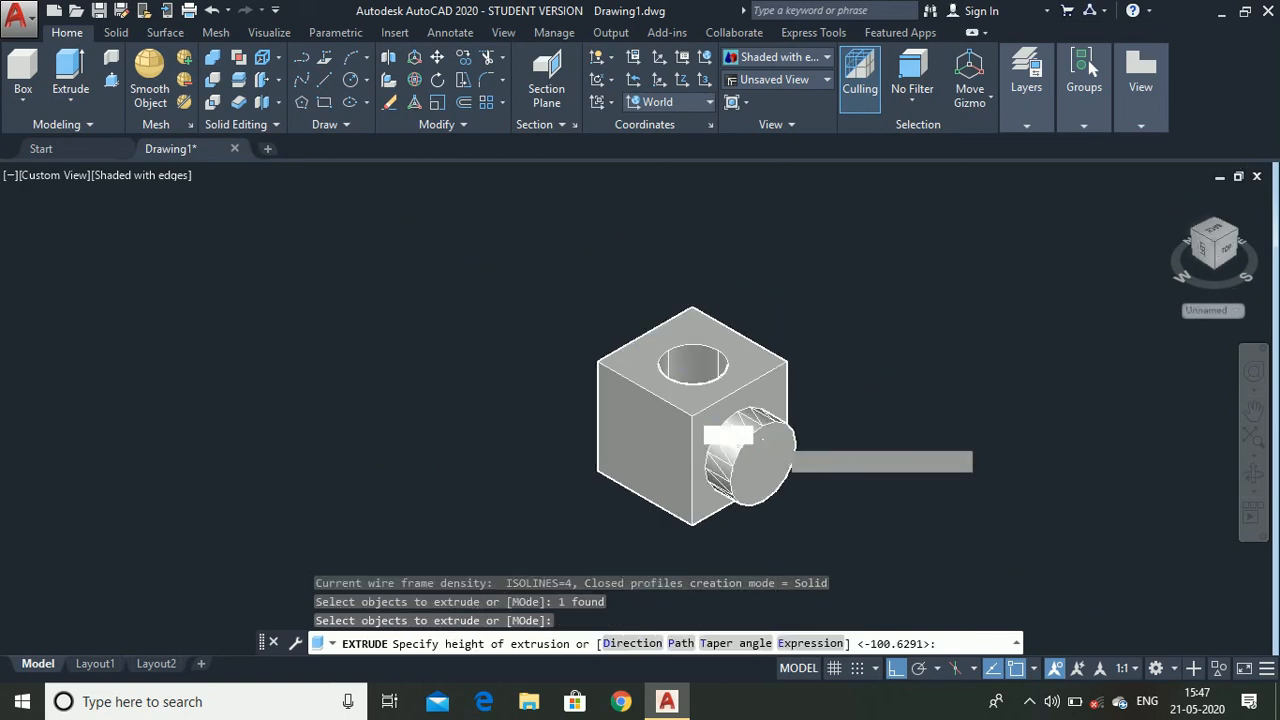
click(861, 543)
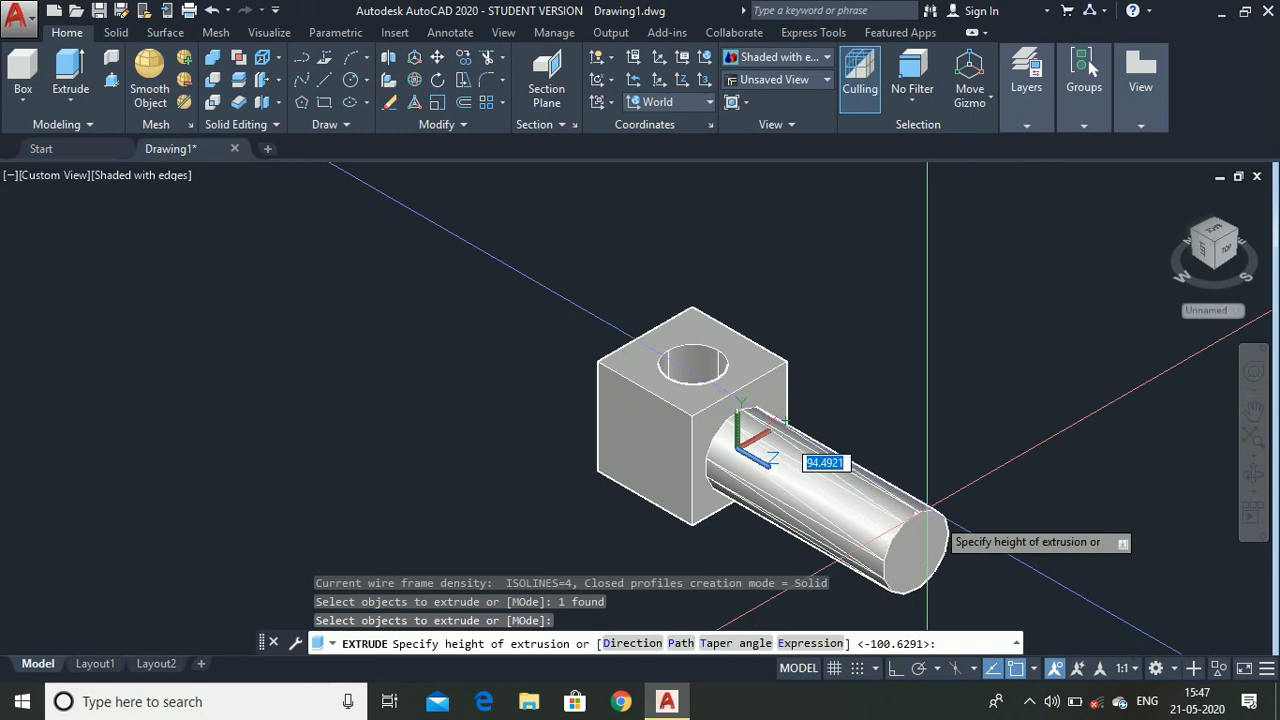
key(BackSpace)
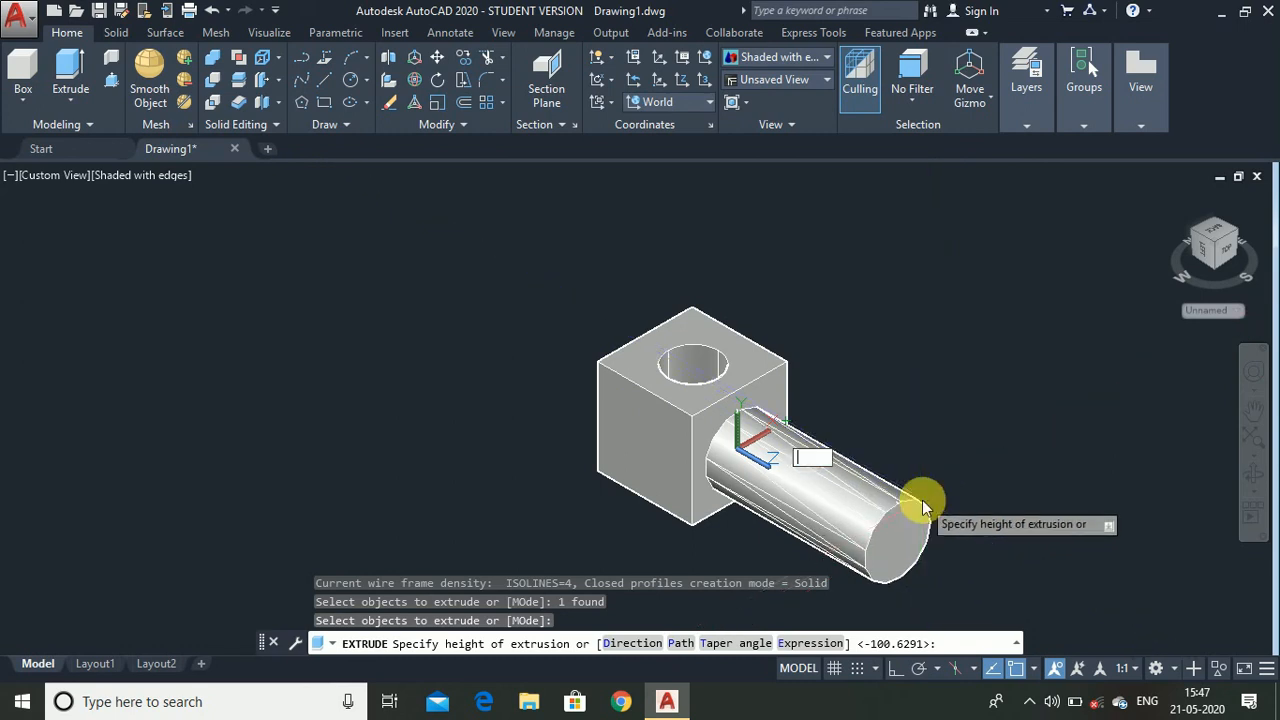
text(100)
key(Return)
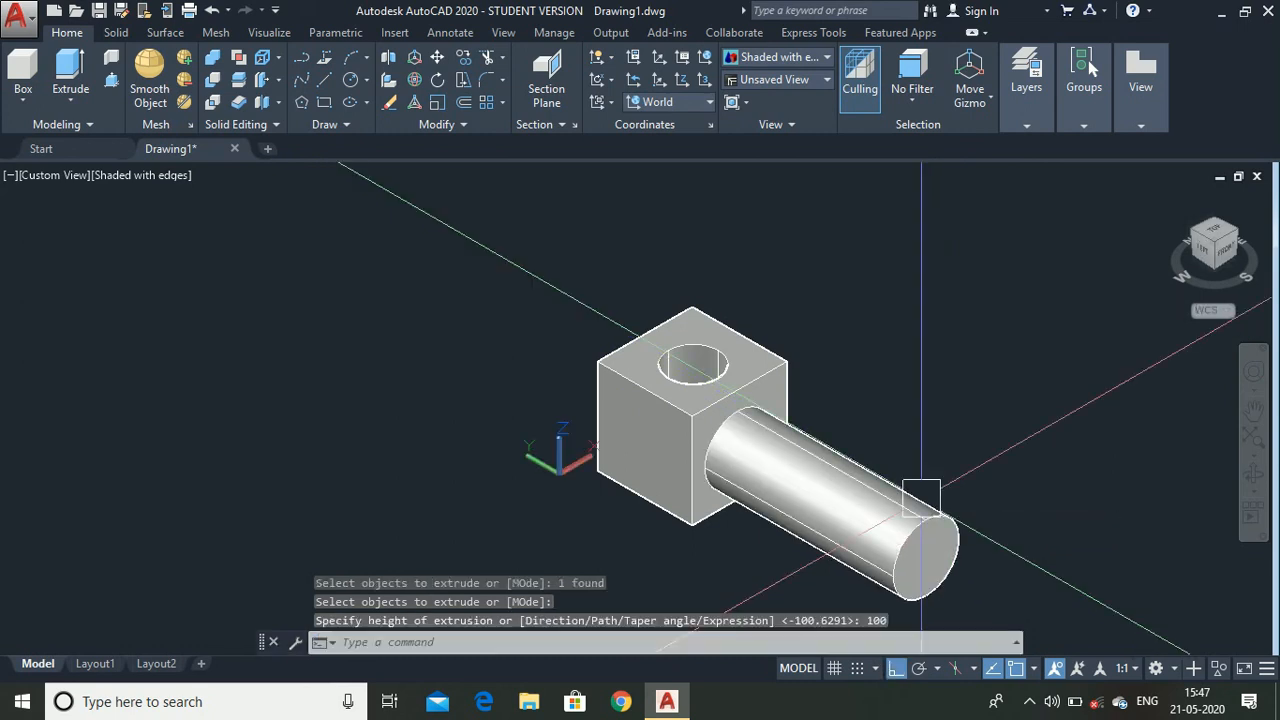
scroll(921, 497, down, 2)
scroll(940, 589, up, 2)
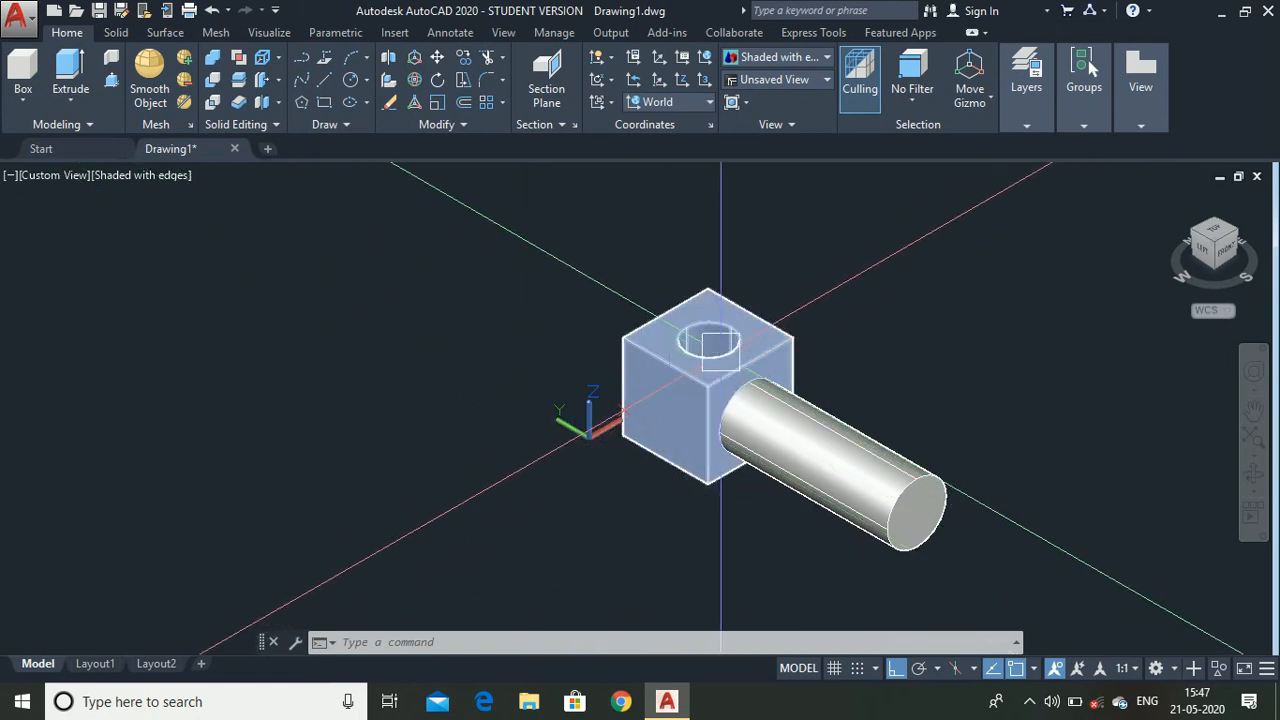
scroll(720, 350, up, 5)
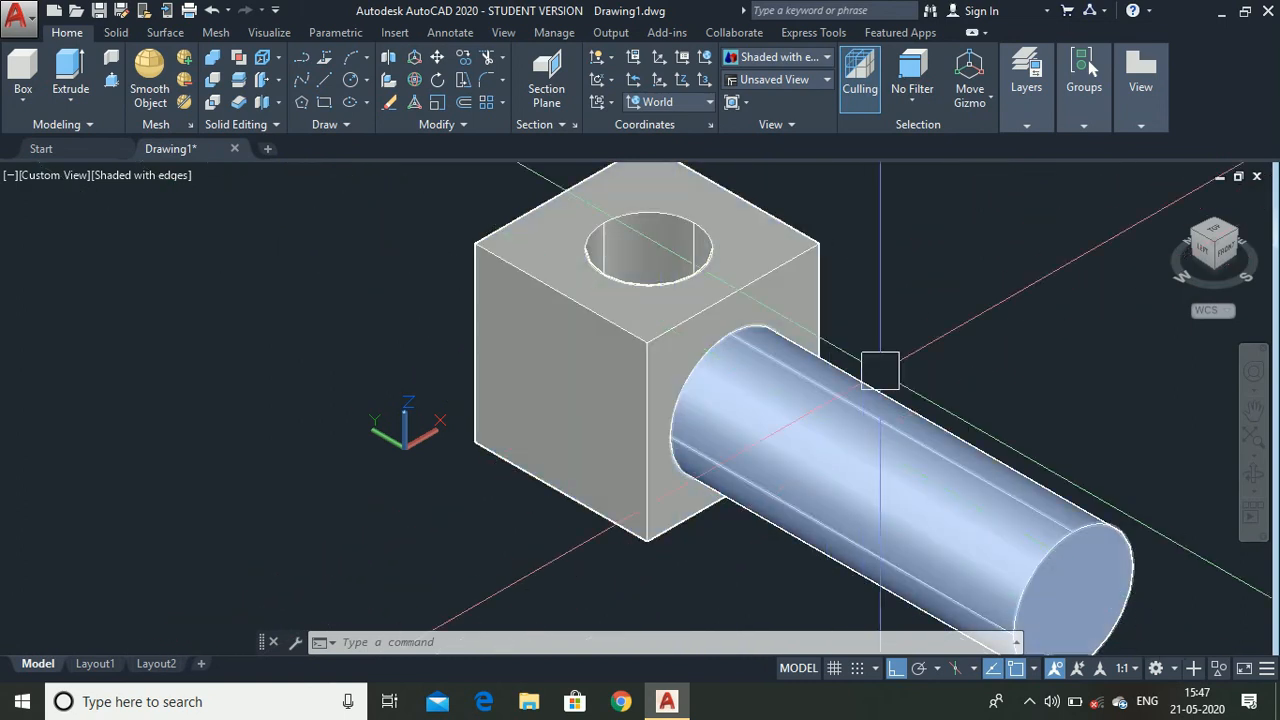
scroll(697, 520, down, 2)
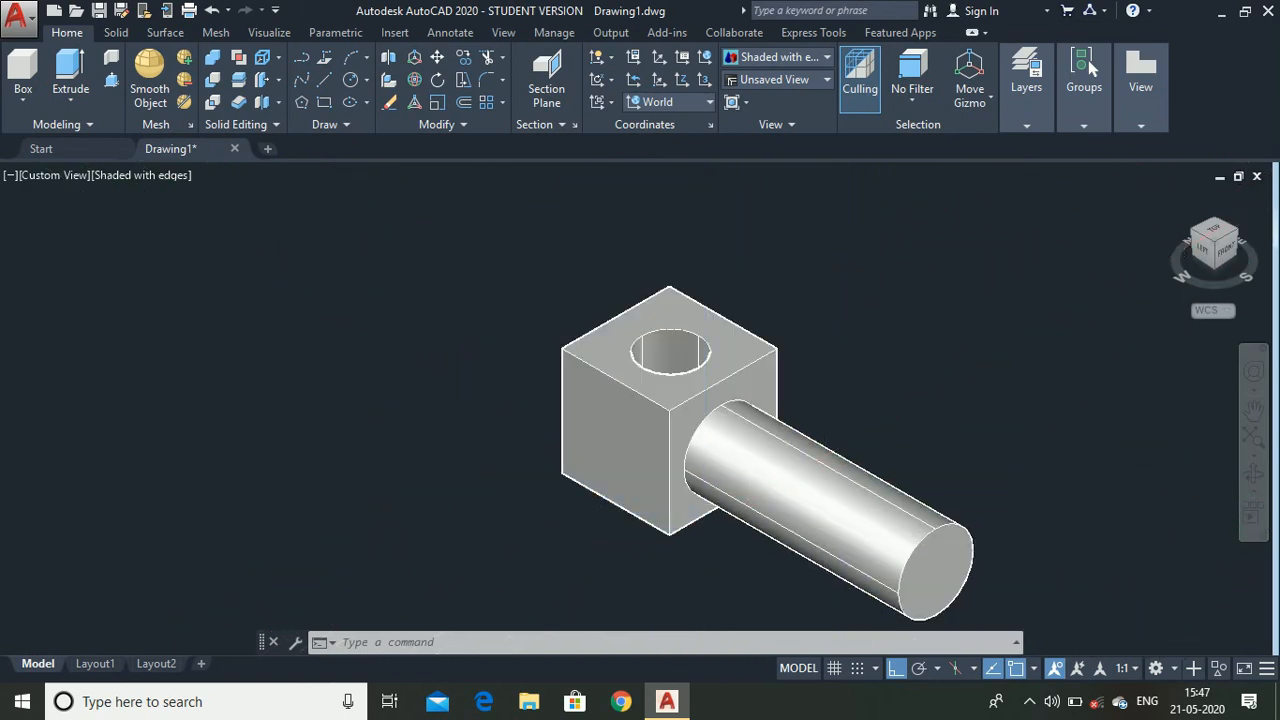
scroll(714, 571, down, 3)
scroll(714, 571, up, 2)
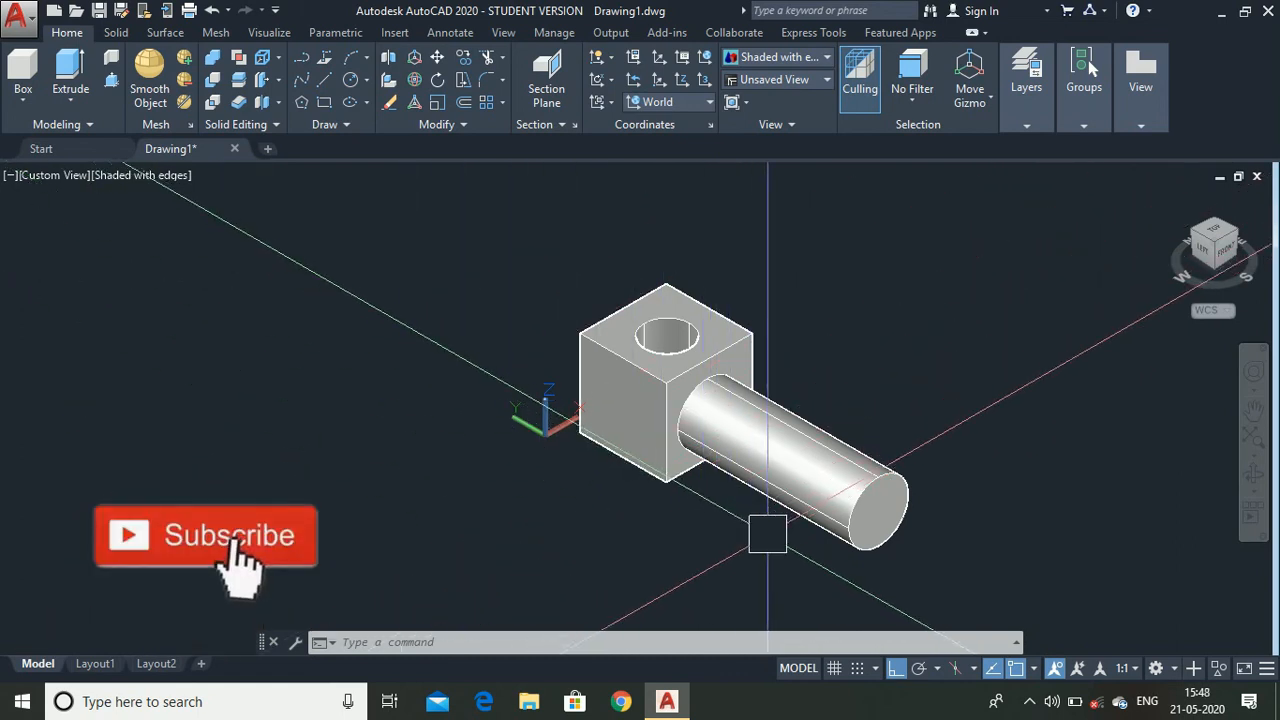
scroll(749, 604, up, 1)
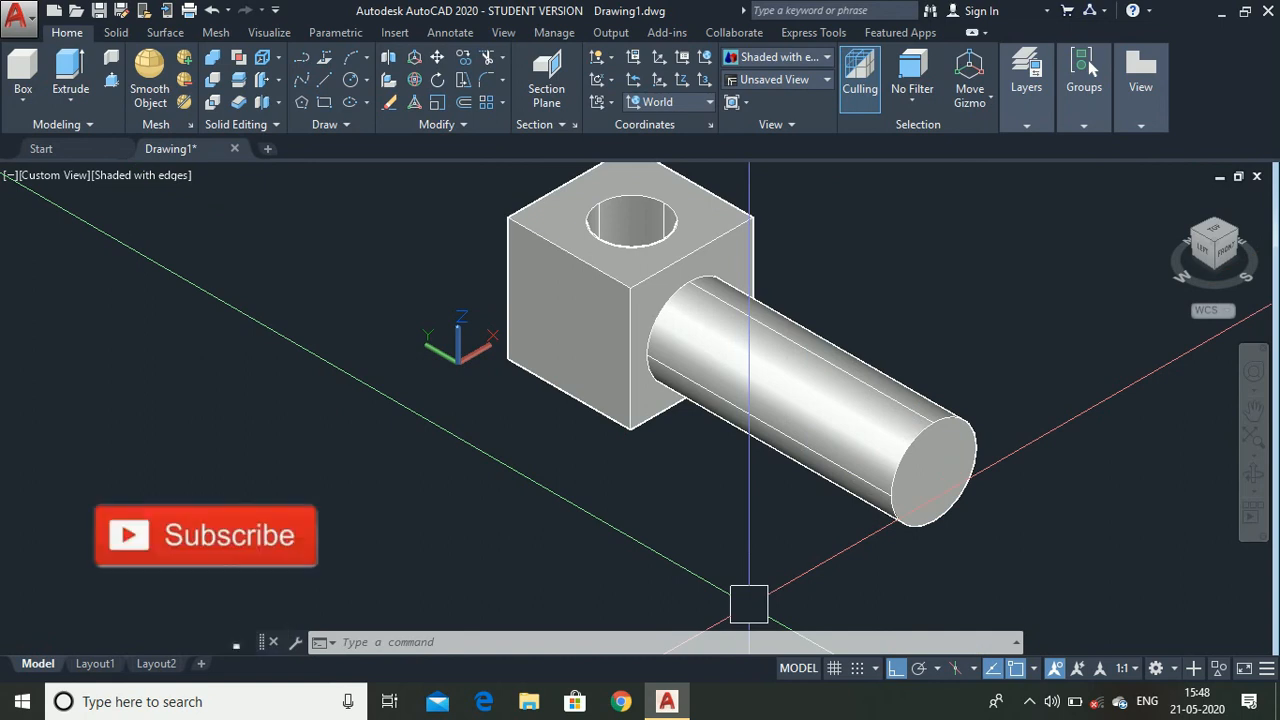
scroll(749, 604, down, 1)
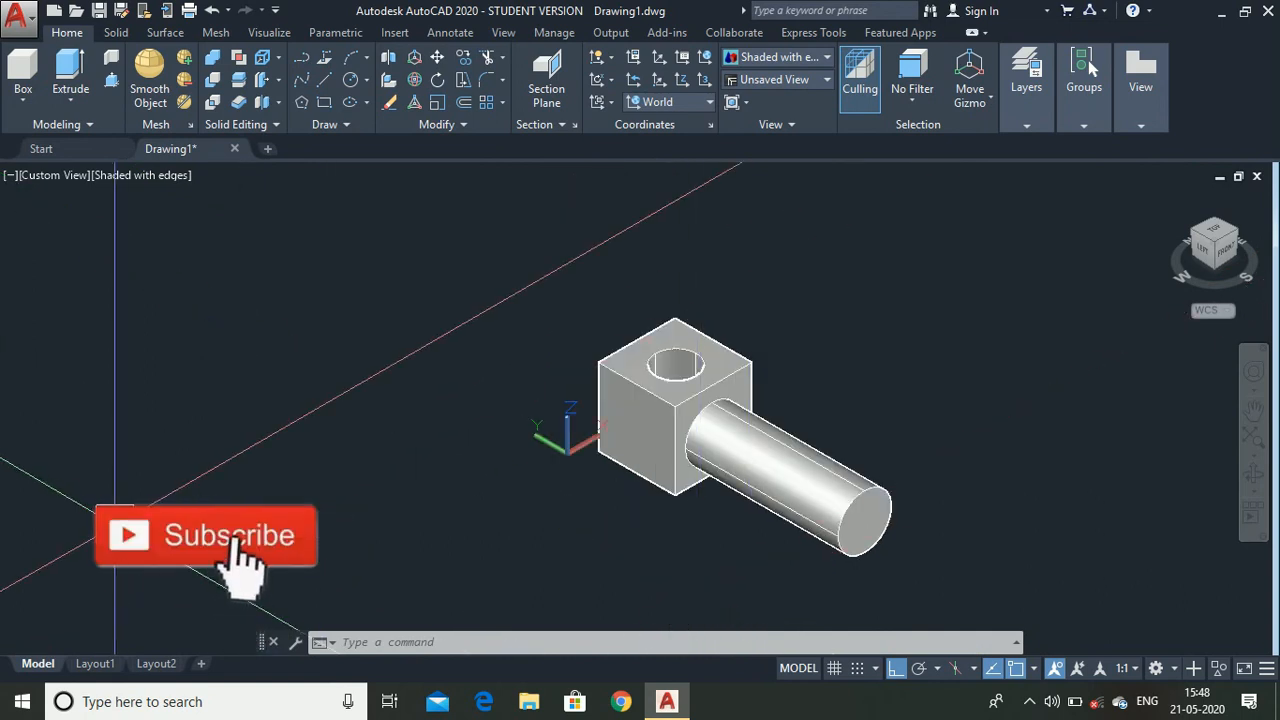